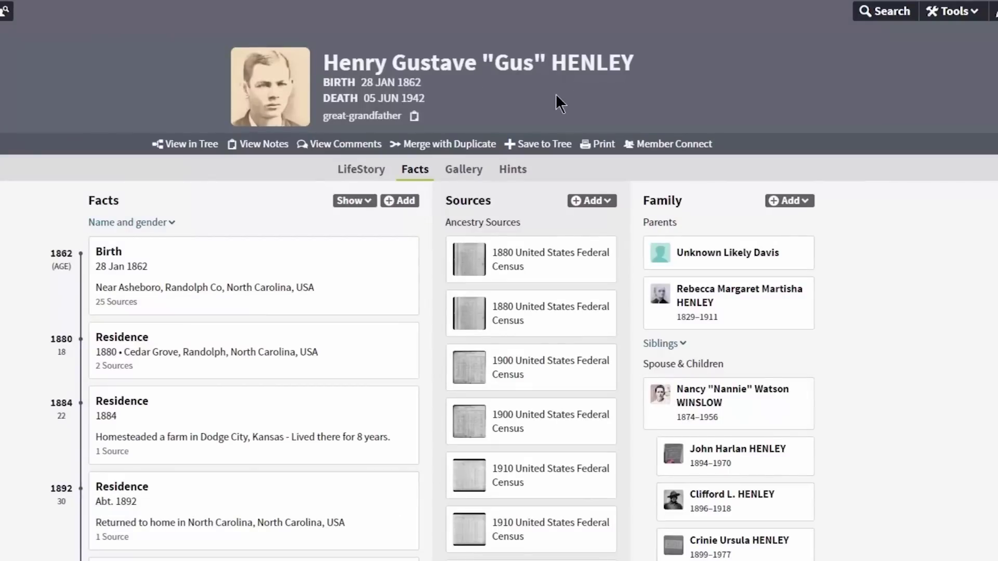
Open the mother's profile from the family list and display her 1860 census image together with its index
{"action": "mouse_move", "coordinate": [694, 312]}
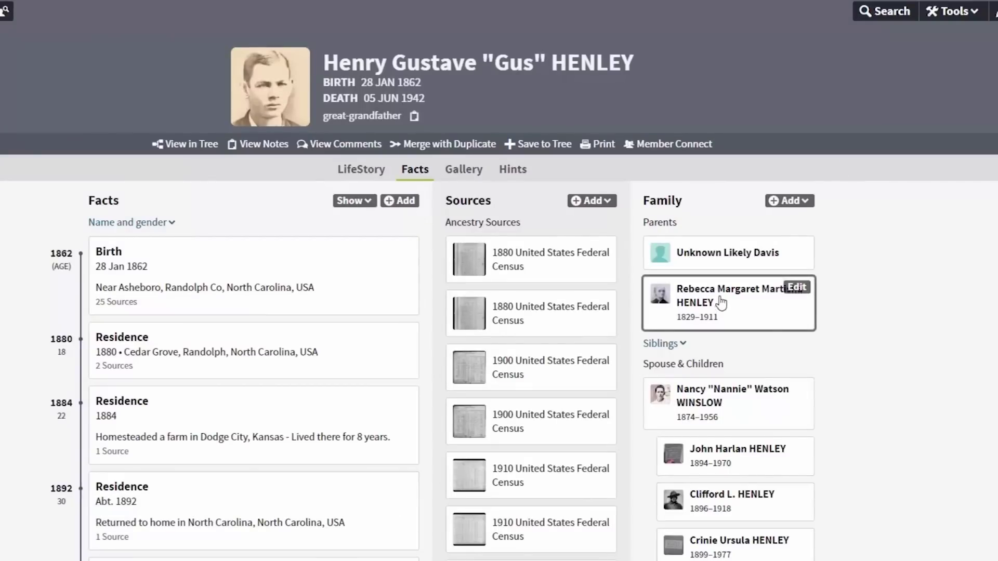
{"action": "left_click", "coordinate": [751, 300]}
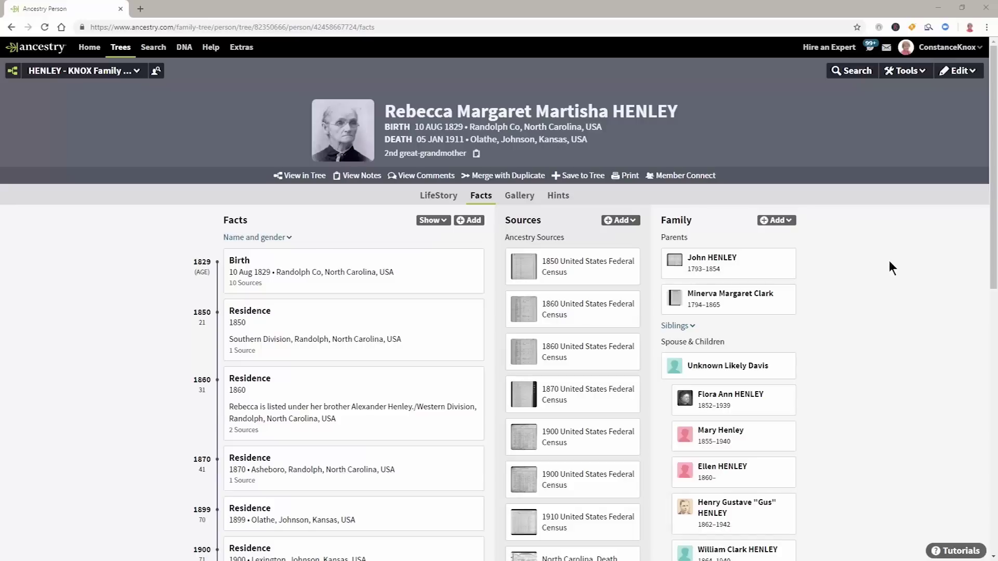
{"action": "left_click", "coordinate": [522, 309]}
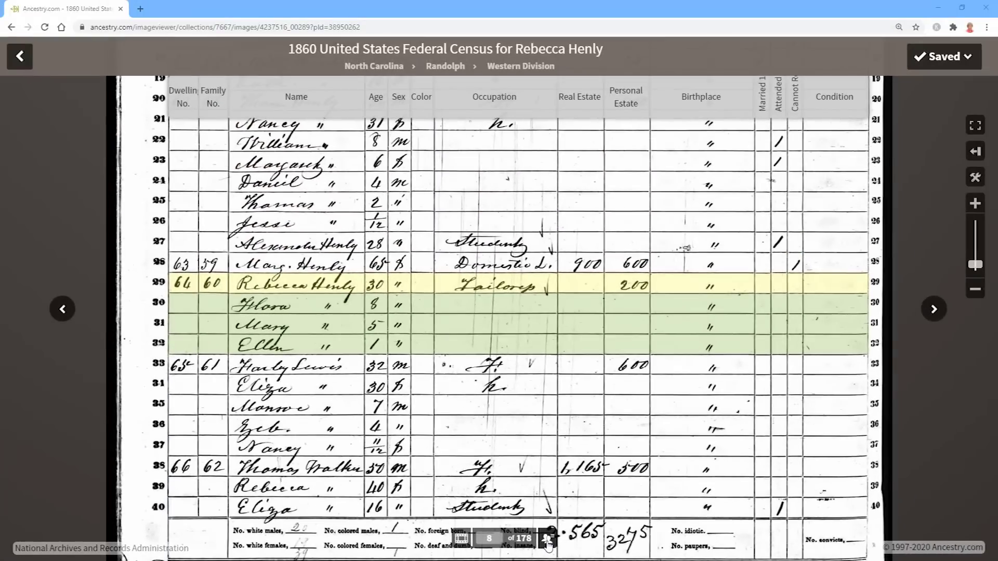
{"action": "left_click", "coordinate": [623, 514]}
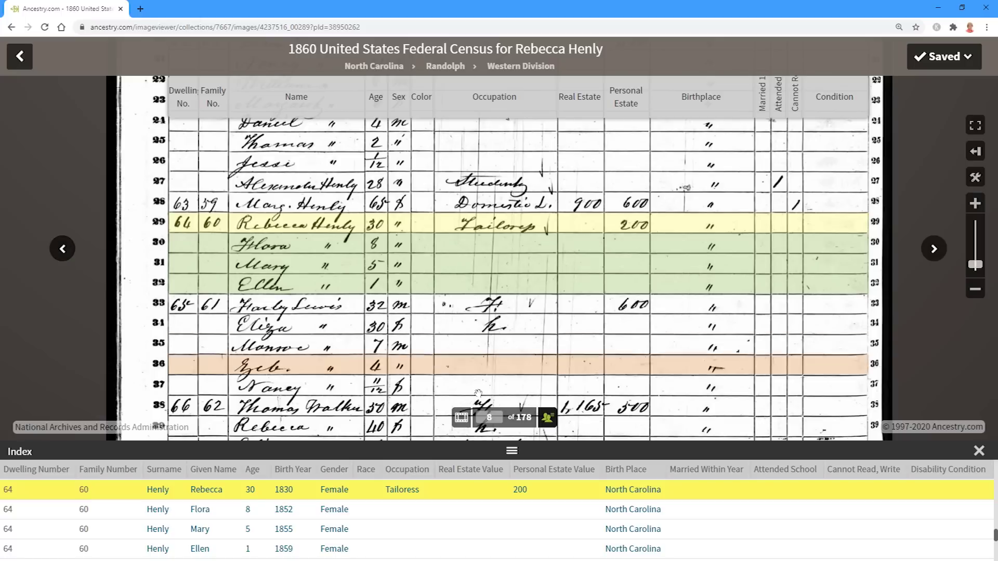
Go to image 1 of the 1860 census set and copy all the page text, including the index
{"action": "left_click", "coordinate": [489, 417]}
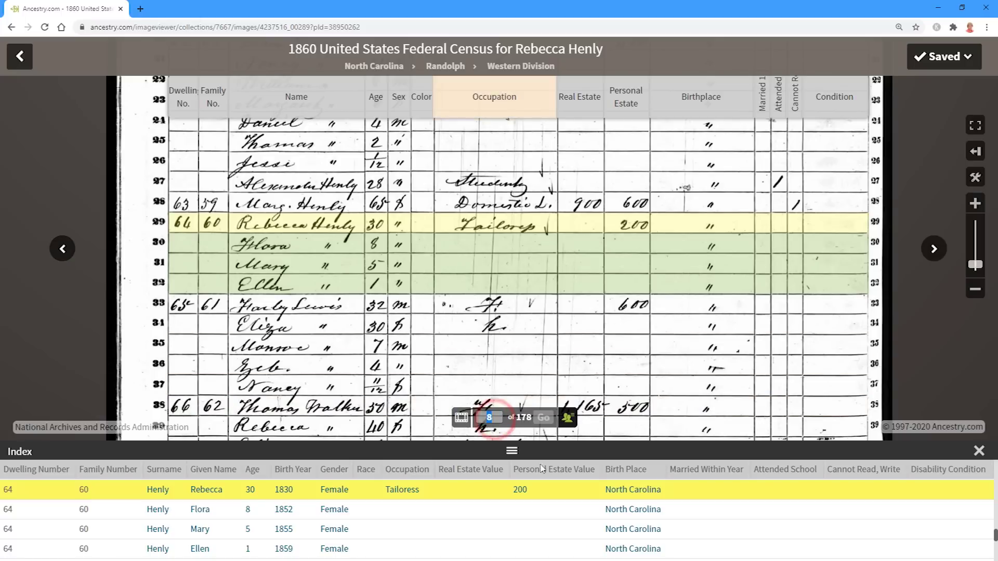
{"action": "type", "text": "1"}
{"action": "key", "text": "Return"}
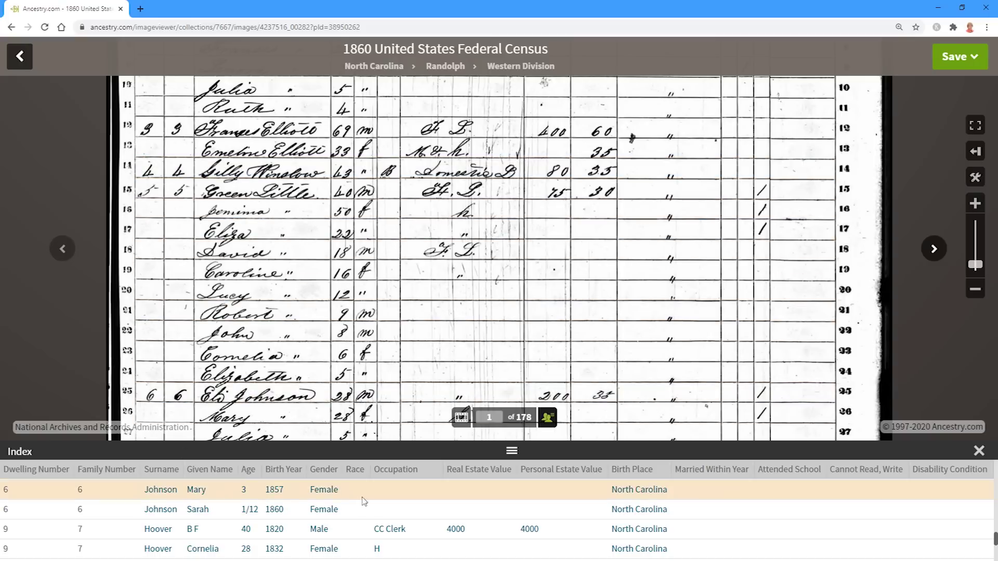
{"action": "left_click", "coordinate": [410, 493]}
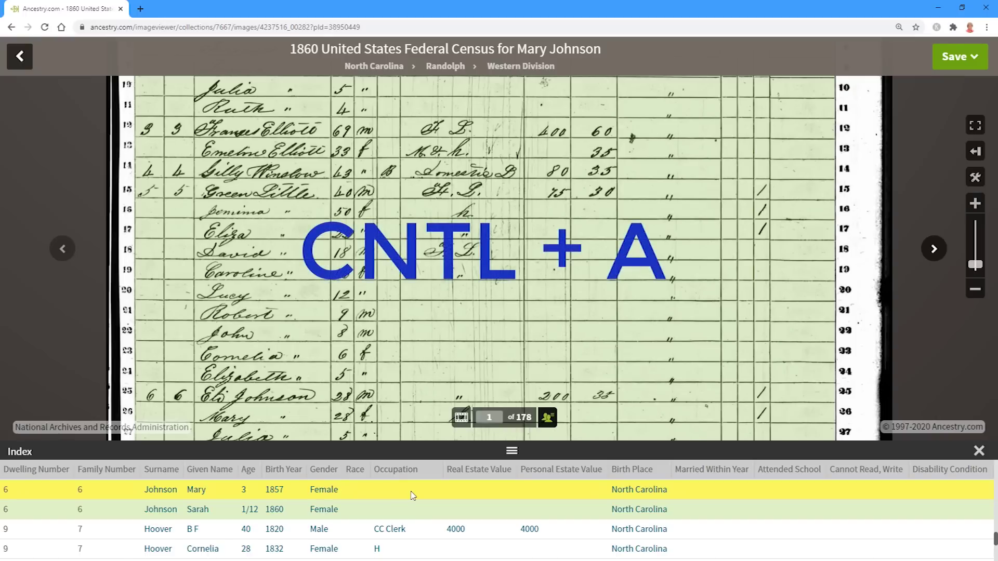
{"action": "key", "text": "ctrl+a"}
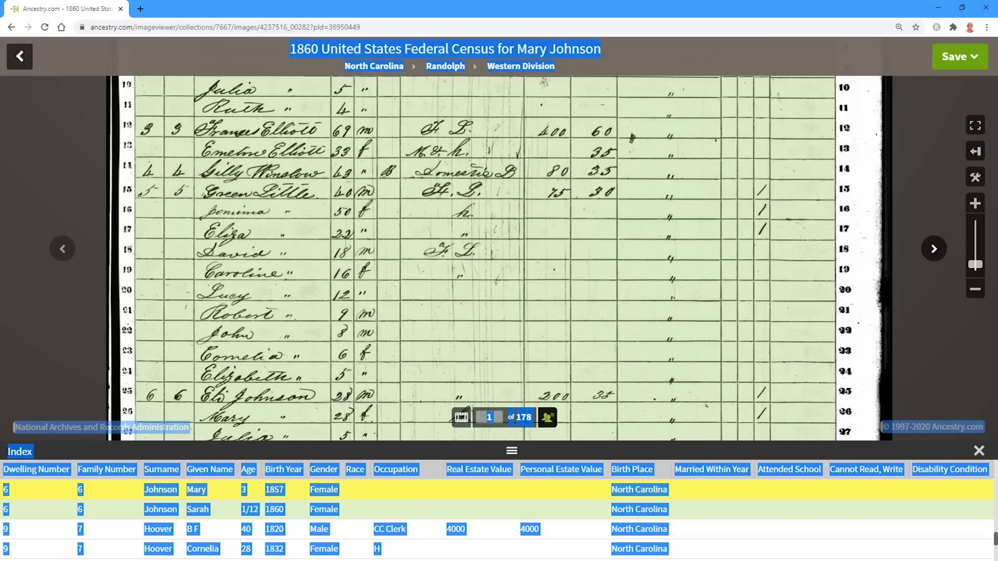
Switch to the Excel workbook and paste the copied census page at cell A1 as plain Text
{"action": "key", "text": "alt+Tab"}
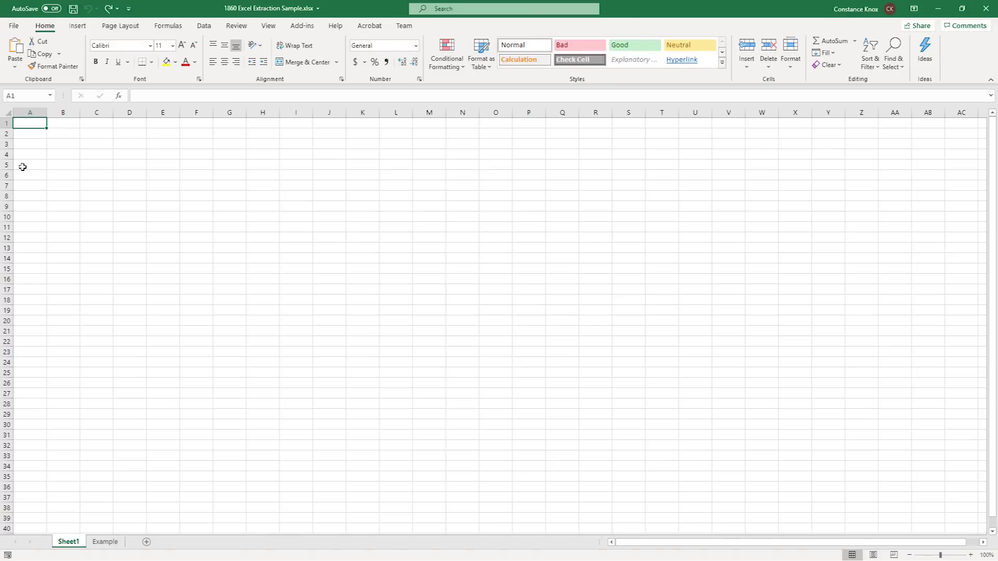
{"action": "right_click", "coordinate": [38, 128]}
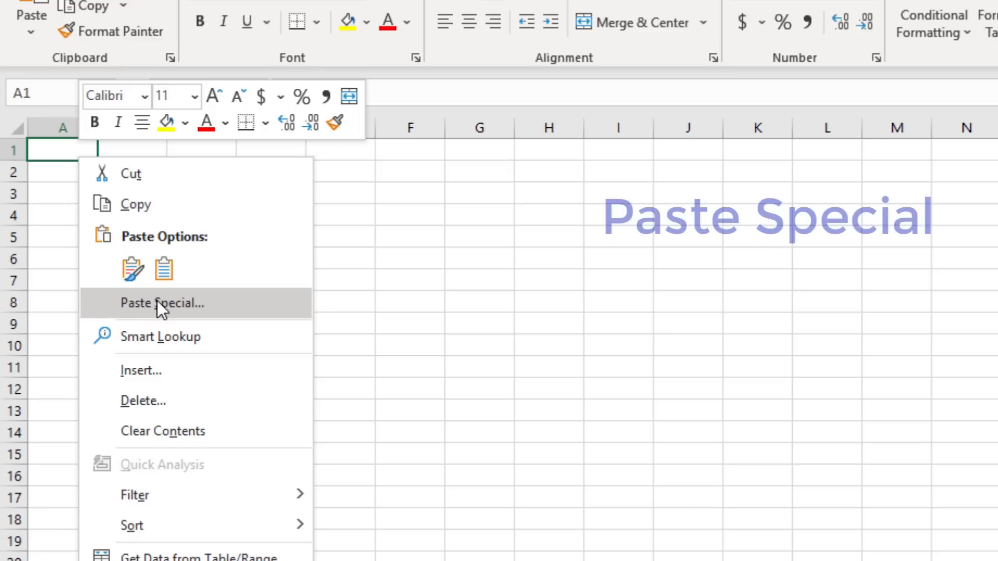
{"action": "left_click", "coordinate": [157, 303]}
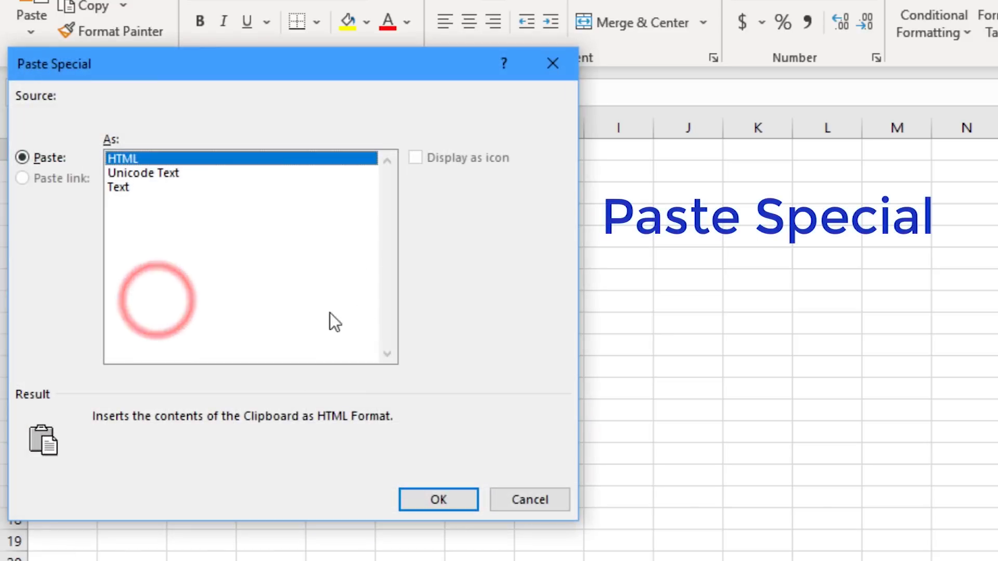
{"action": "left_click", "coordinate": [121, 187]}
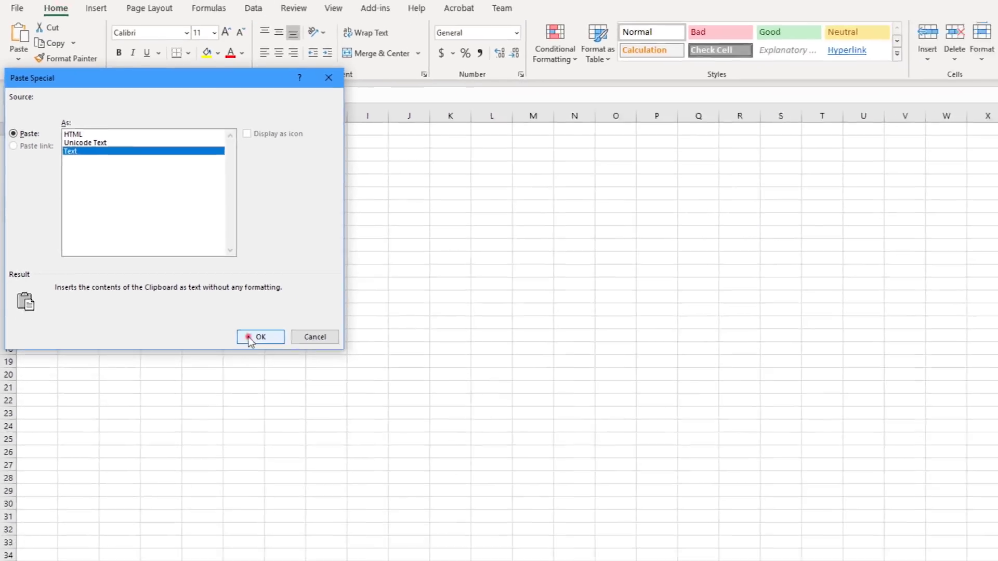
{"action": "left_click", "coordinate": [413, 494]}
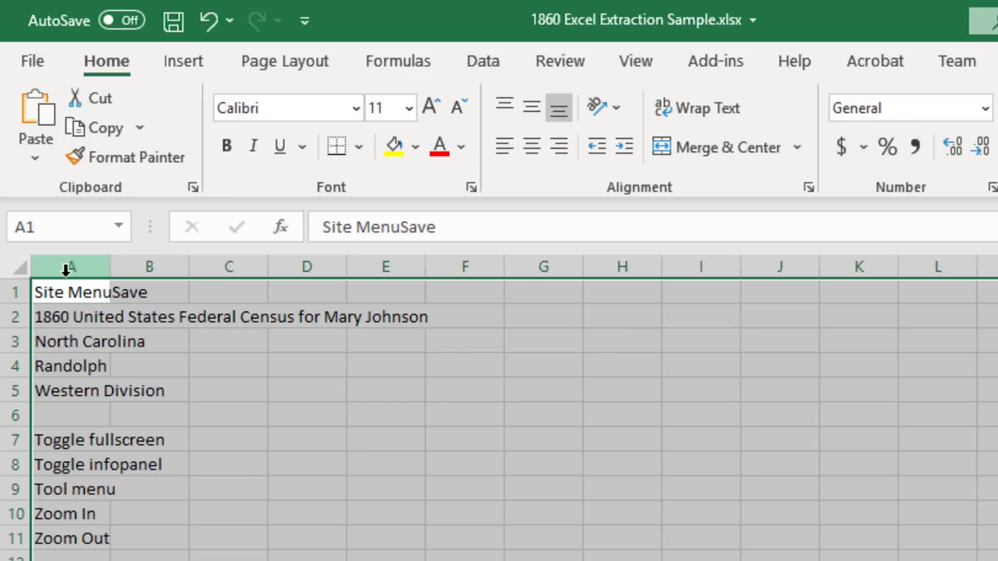
Insert a blank column before column A on Sheet1
{"action": "left_click", "coordinate": [68, 266]}
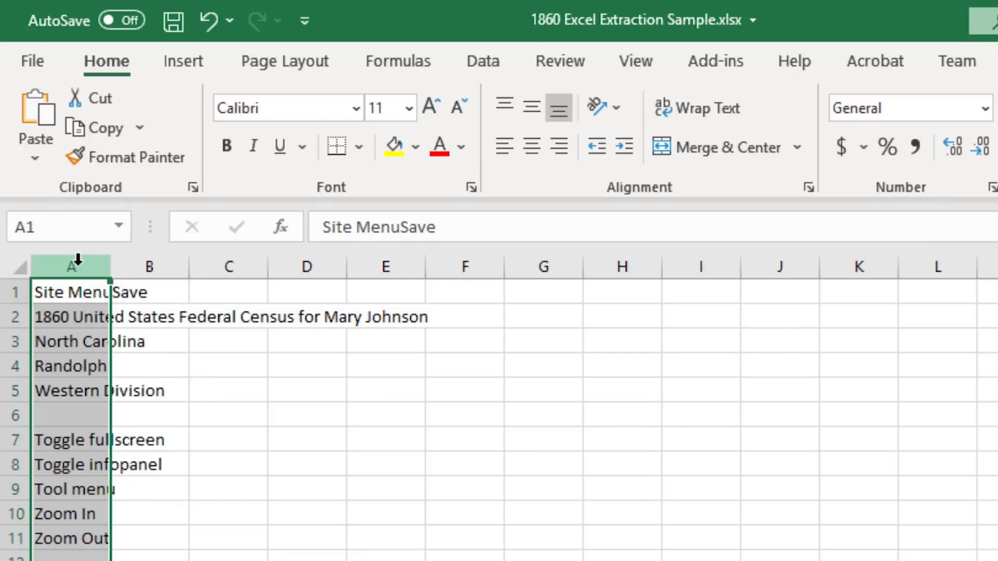
{"action": "left_click", "coordinate": [67, 314]}
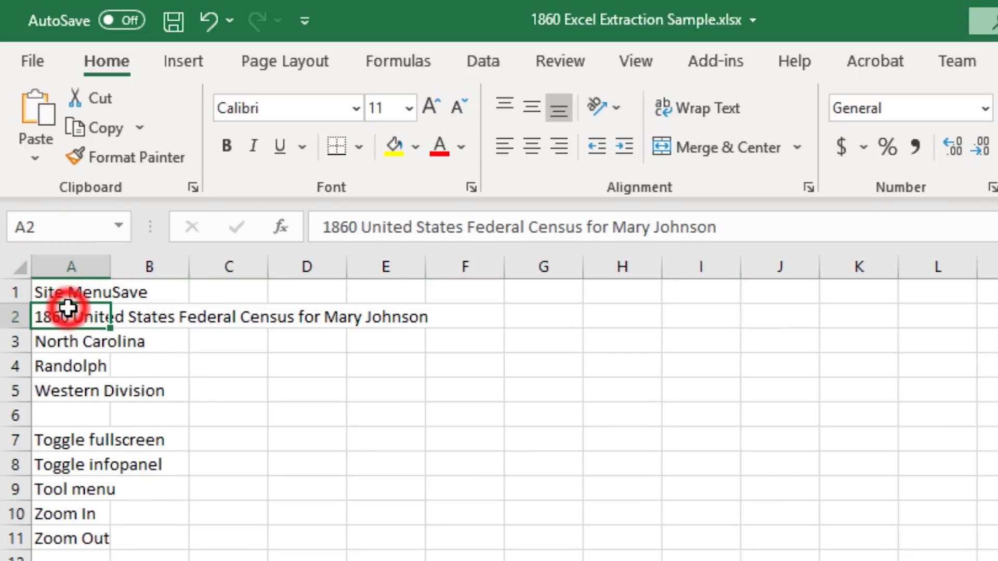
{"action": "left_click", "coordinate": [76, 264]}
{"action": "right_click", "coordinate": [76, 264]}
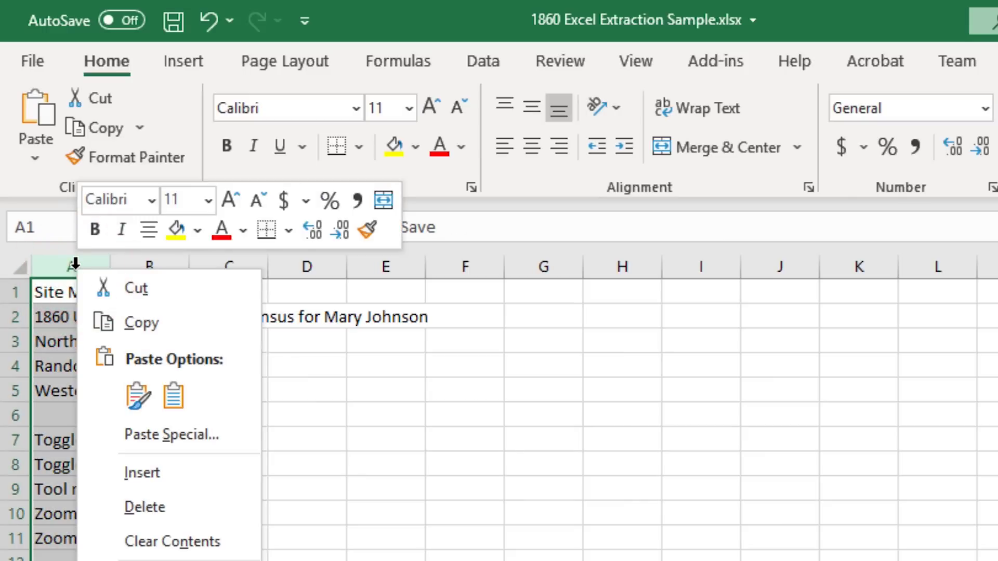
{"action": "left_click", "coordinate": [141, 470]}
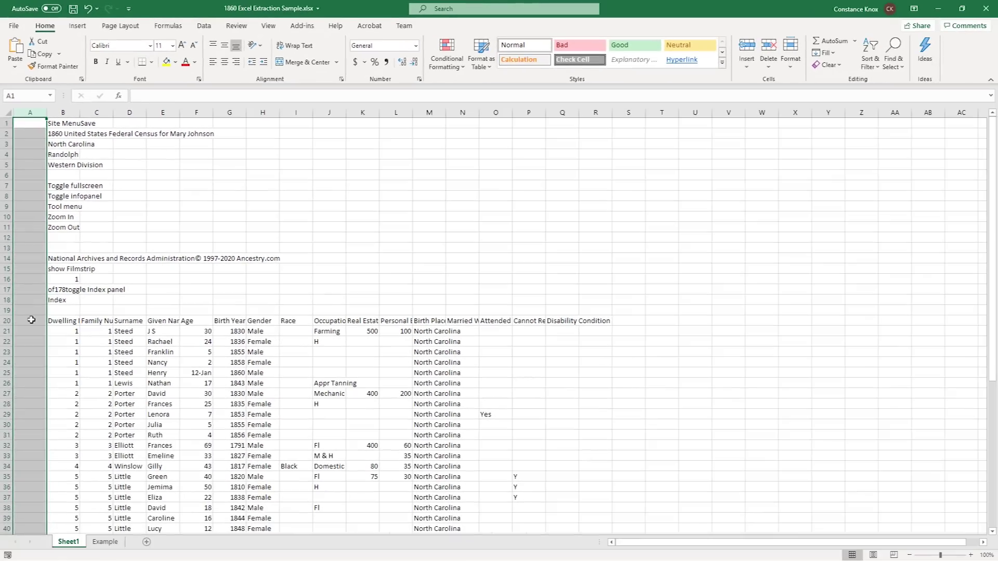
Delete rows 1 to 19 above the census column headings
{"action": "left_click", "coordinate": [20, 323]}
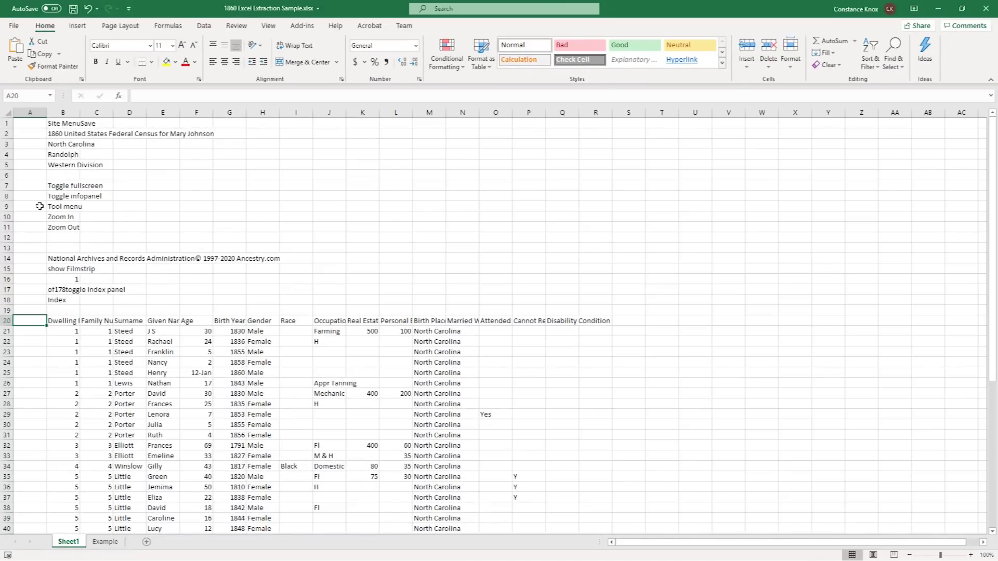
{"action": "left_click", "coordinate": [6, 123]}
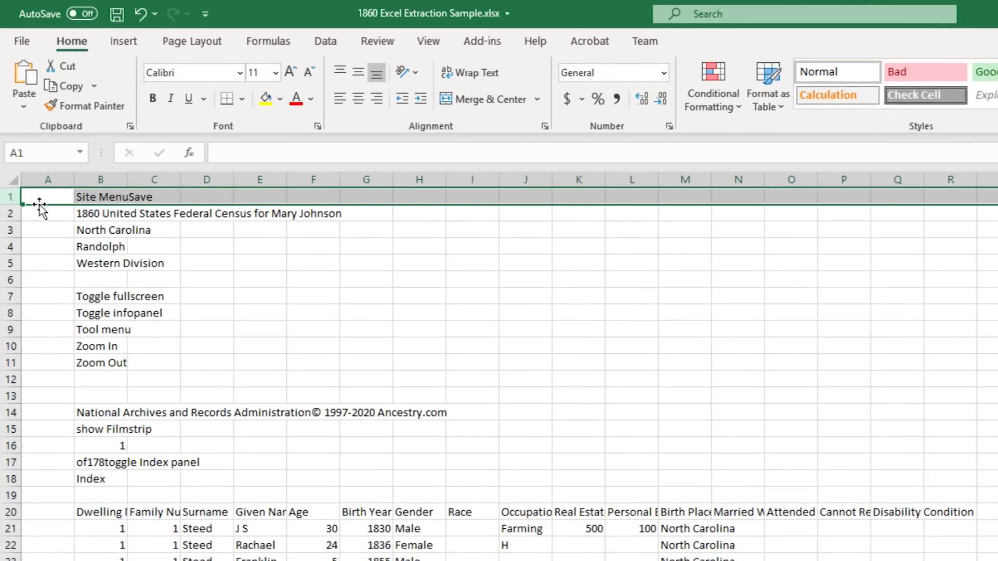
{"action": "left_click_drag", "start_coordinate": [10, 198], "coordinate": [9, 491]}
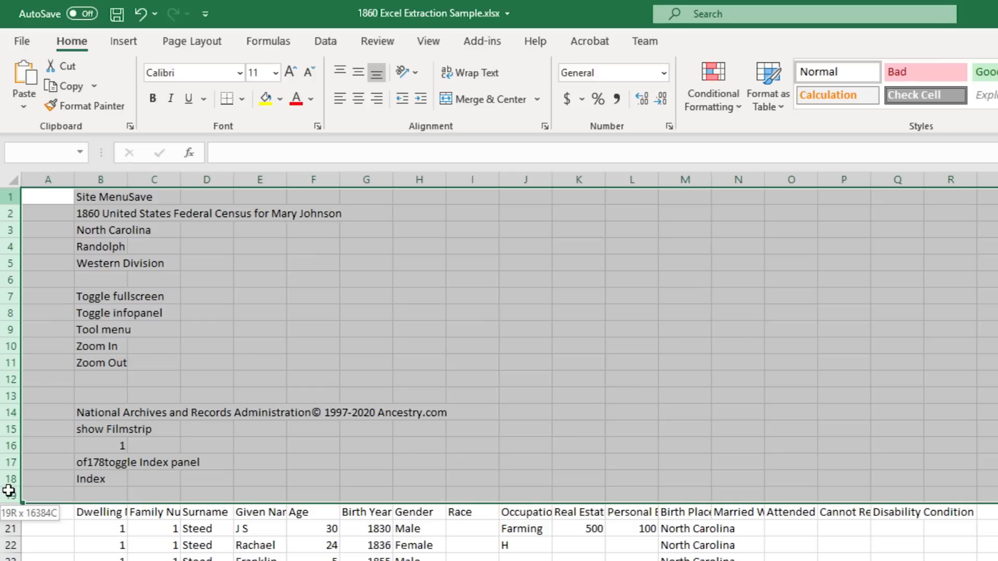
{"action": "left_click_drag", "start_coordinate": [9, 491], "coordinate": [9, 491]}
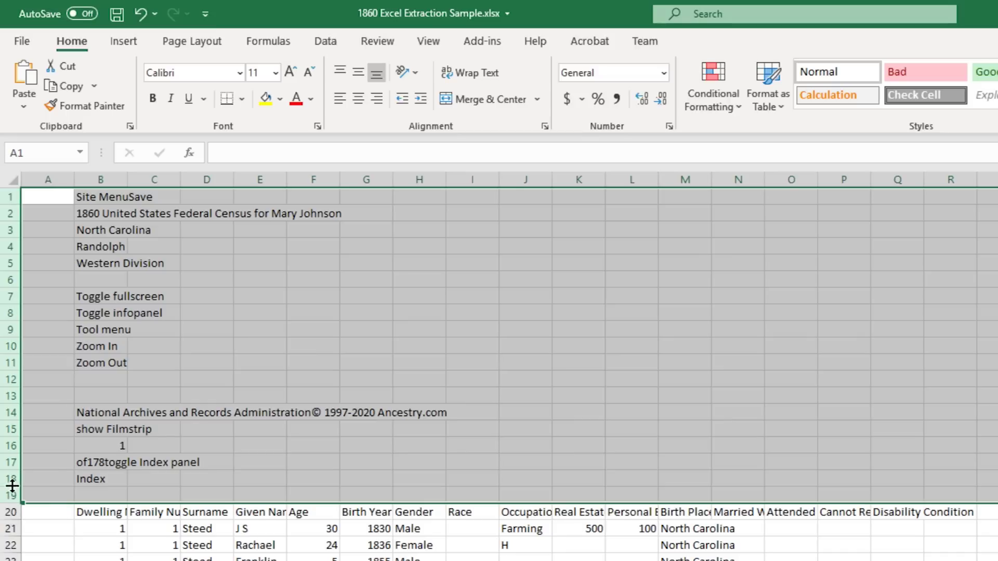
{"action": "right_click", "coordinate": [7, 313]}
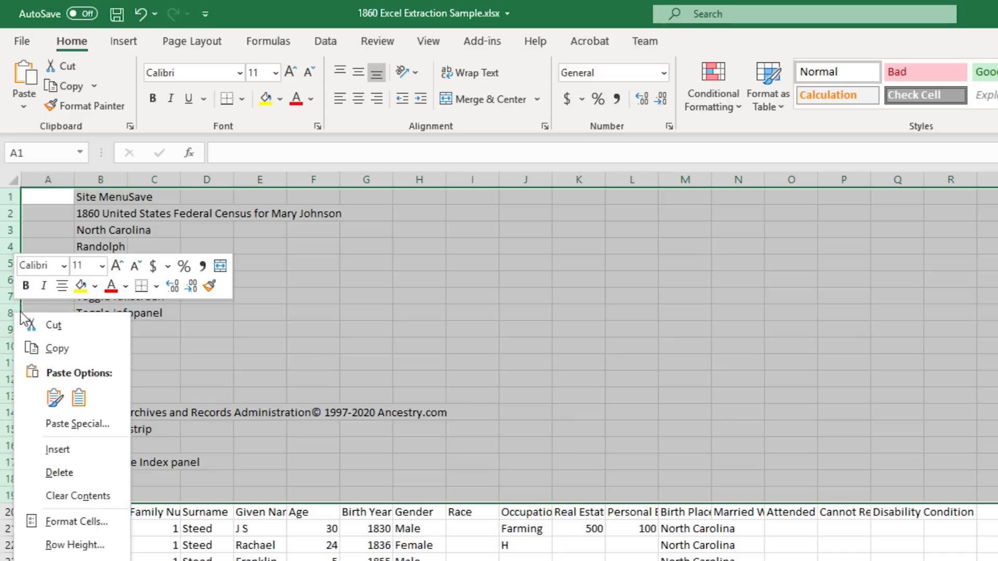
{"action": "left_click", "coordinate": [49, 476]}
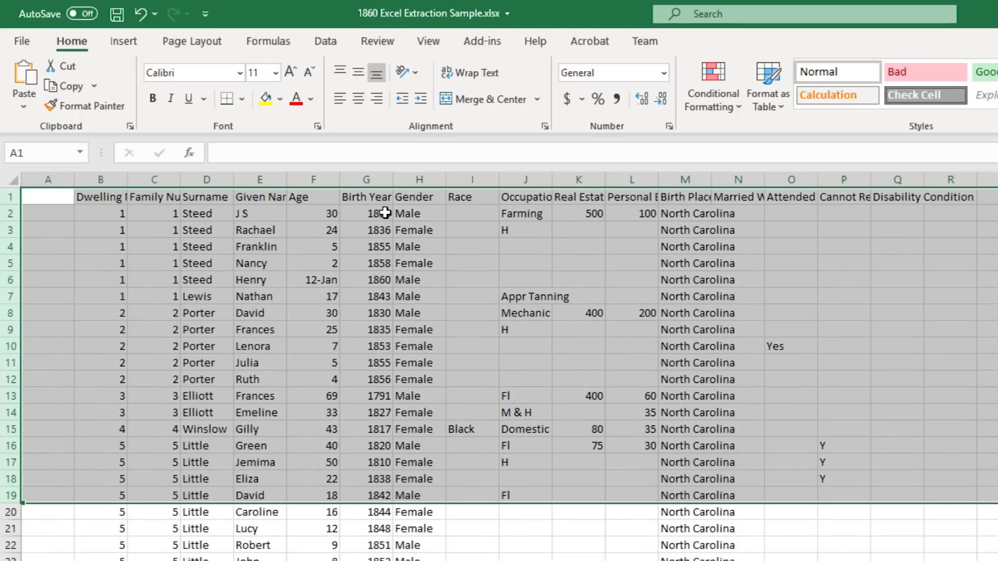
Enter the heading Image in cell A1 and the image number 1 in cell A2
{"action": "left_click", "coordinate": [49, 200]}
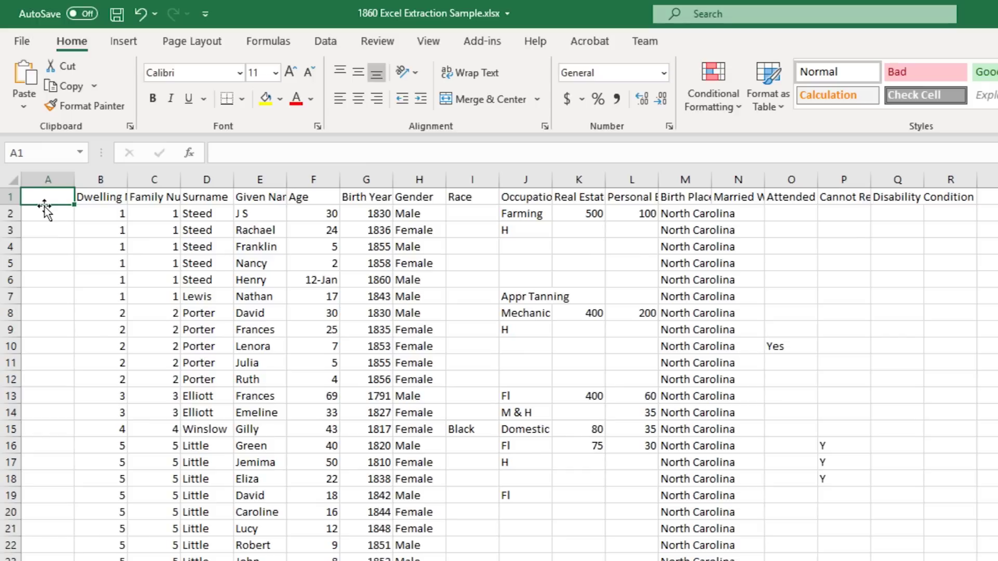
{"action": "type", "text": "Image"}
{"action": "key", "text": "Return"}
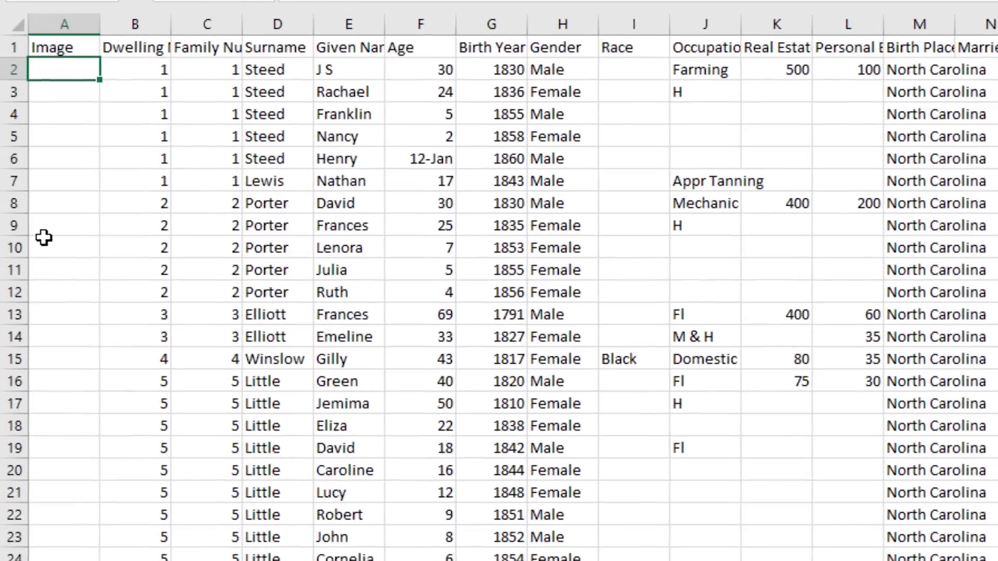
{"action": "type", "text": "1"}
{"action": "key", "text": "Return"}
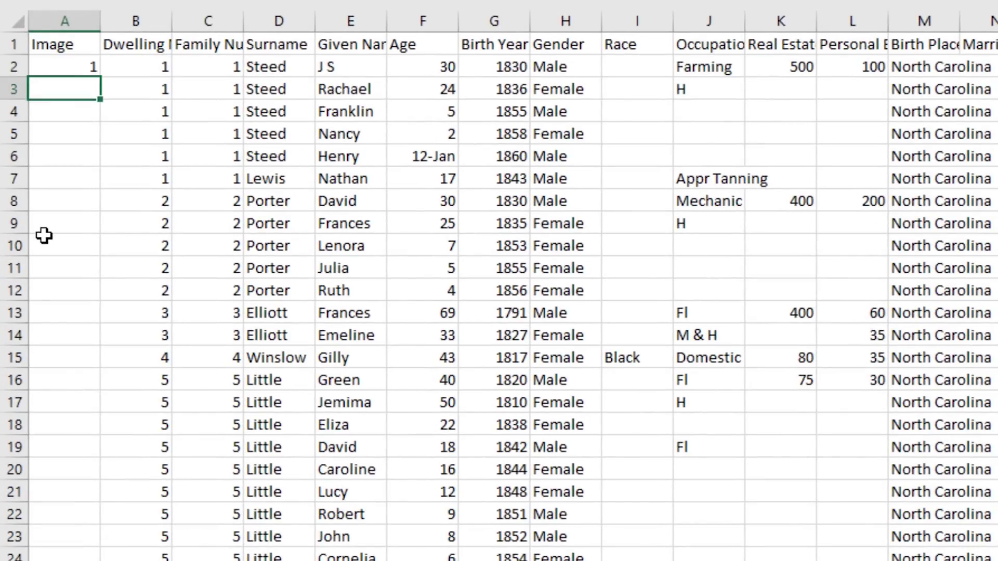
Fill the image number 1 from A2 down to the last census entry in row 39
{"action": "left_click", "coordinate": [49, 69]}
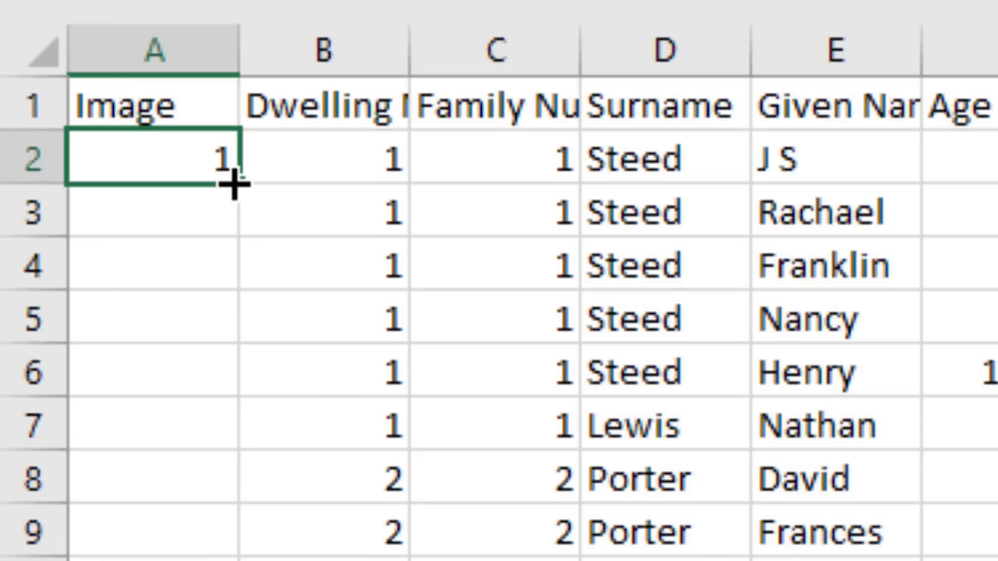
{"action": "left_click_drag", "start_coordinate": [234, 183], "coordinate": [231, 560]}
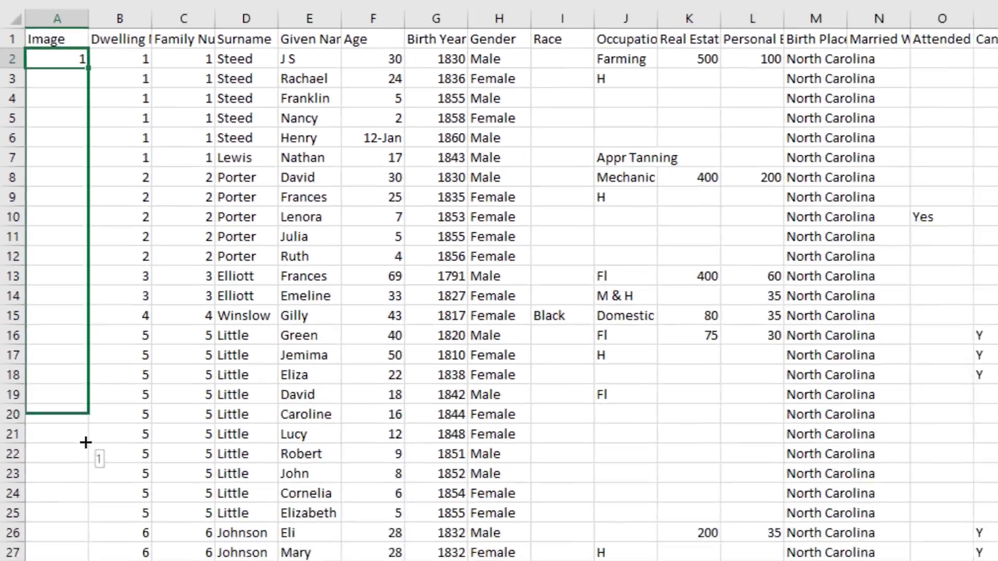
{"action": "left_click_drag", "start_coordinate": [85, 442], "coordinate": [60, 533]}
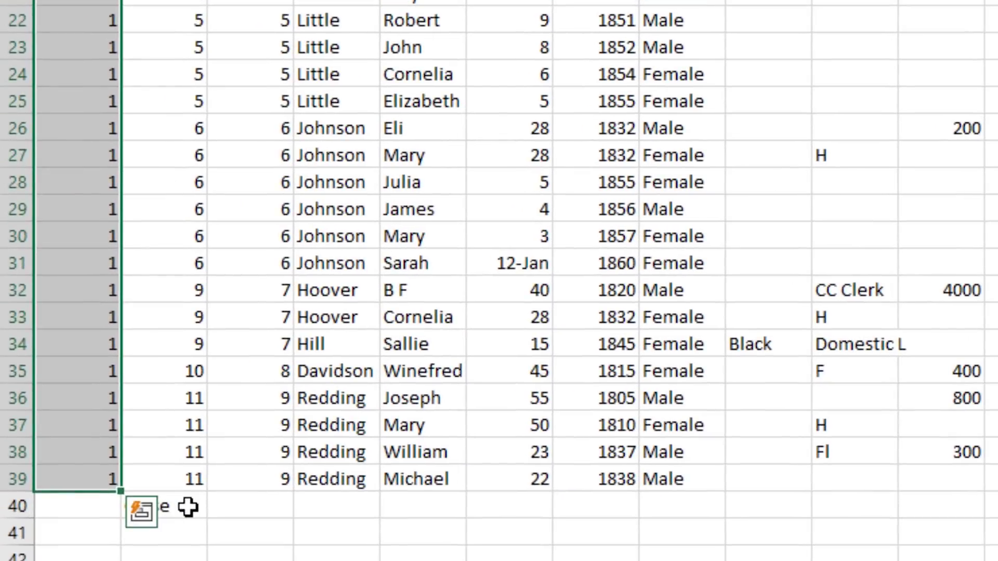
Clear the leftover page text in cell B40 and enter image number 2 in cell A40
{"action": "left_click", "coordinate": [190, 496]}
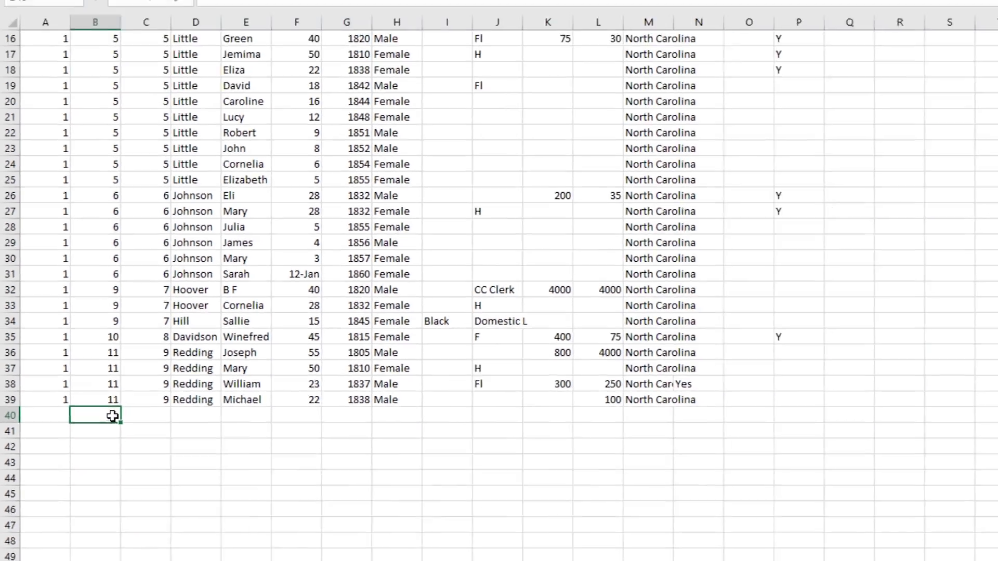
{"action": "key", "text": "Left"}
{"action": "type", "text": "2"}
{"action": "key", "text": "Return"}
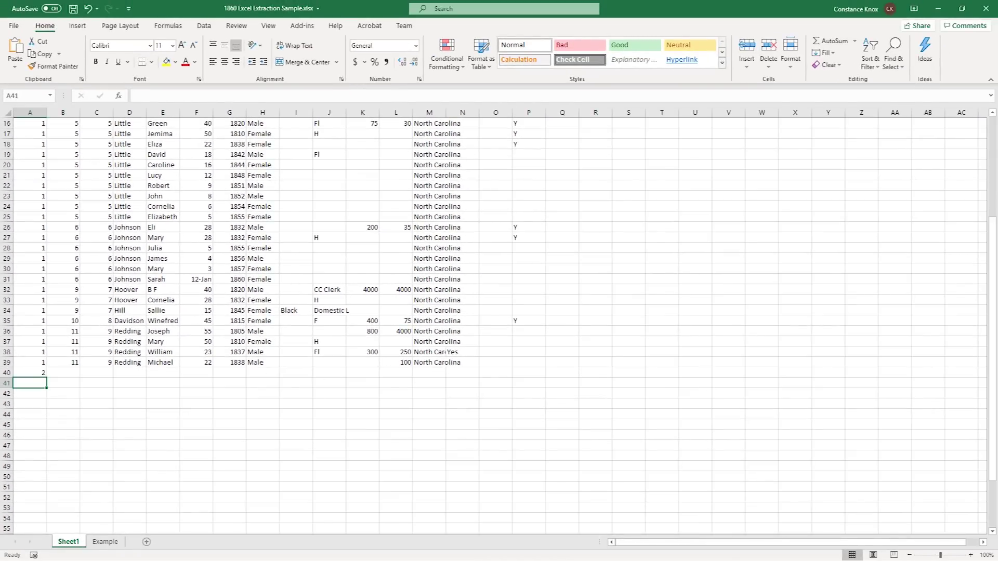
Switch to the census viewer in the browser, copy all the page text of image 2, and return to the Excel workbook
{"action": "key", "text": "alt+Tab"}
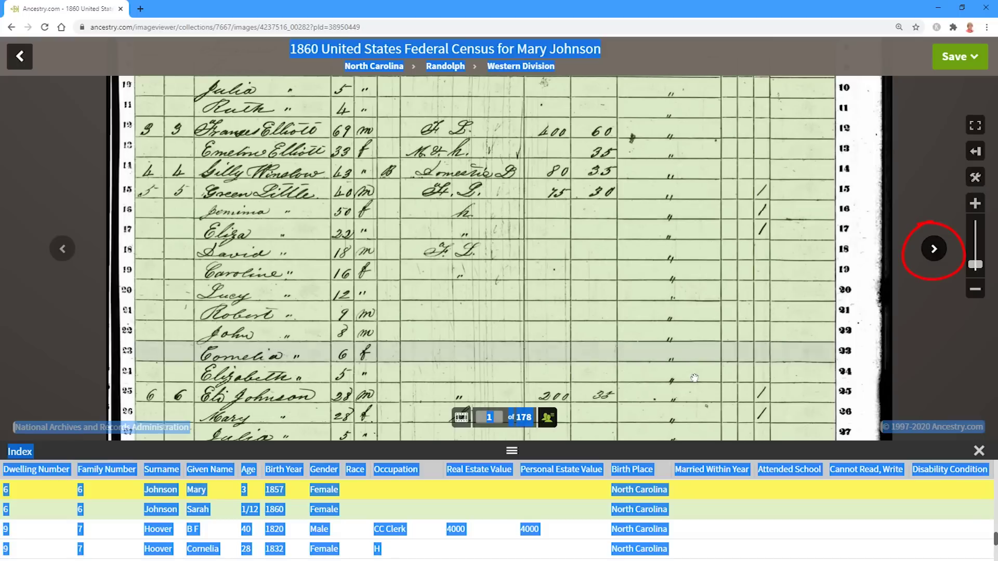
{"action": "left_click", "coordinate": [934, 250]}
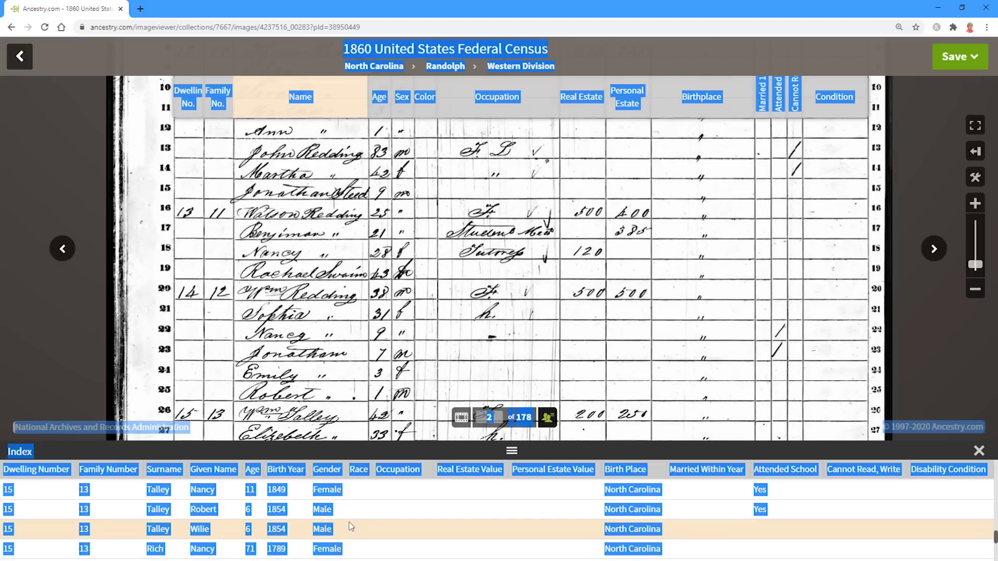
{"action": "key", "text": "ctrl+c"}
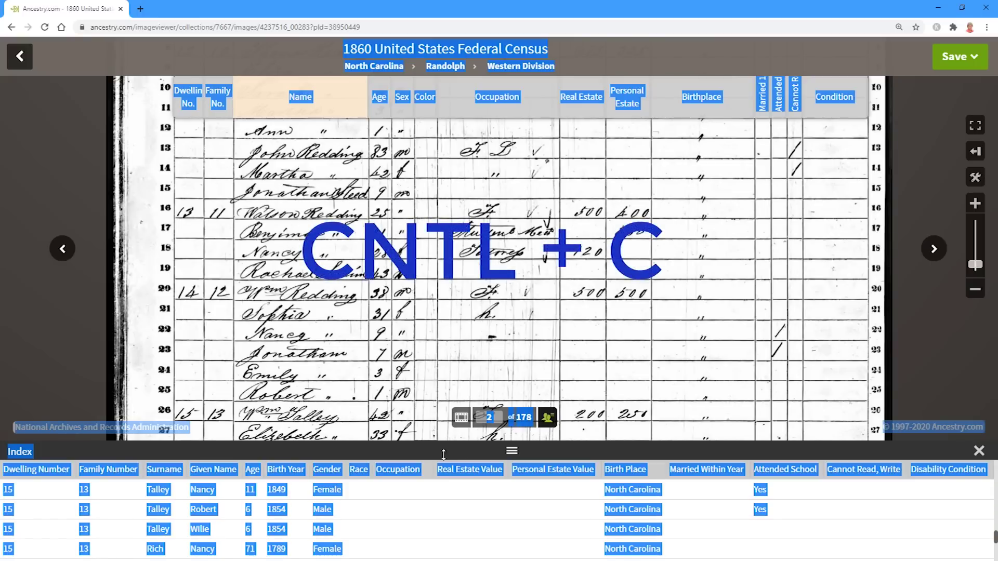
{"action": "key", "text": "alt+Tab"}
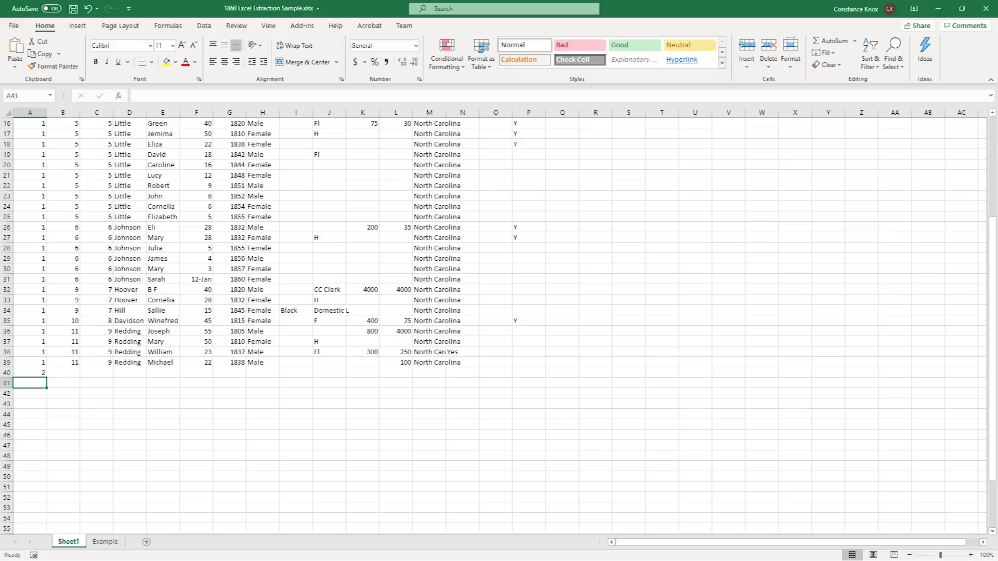
Paste the copied image 2 page content as plain Text starting in cell B40
{"action": "left_click", "coordinate": [70, 374]}
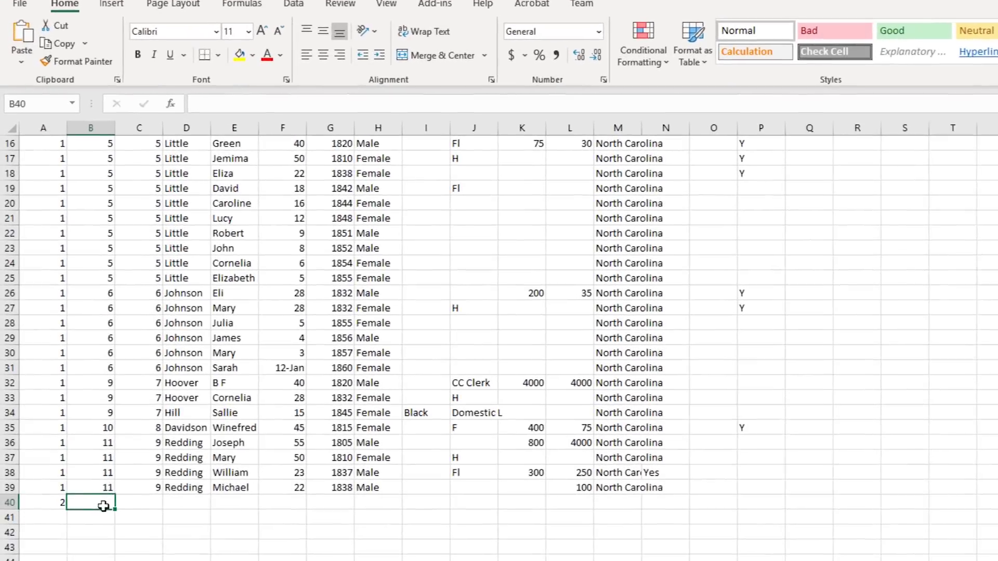
{"action": "right_click", "coordinate": [72, 374]}
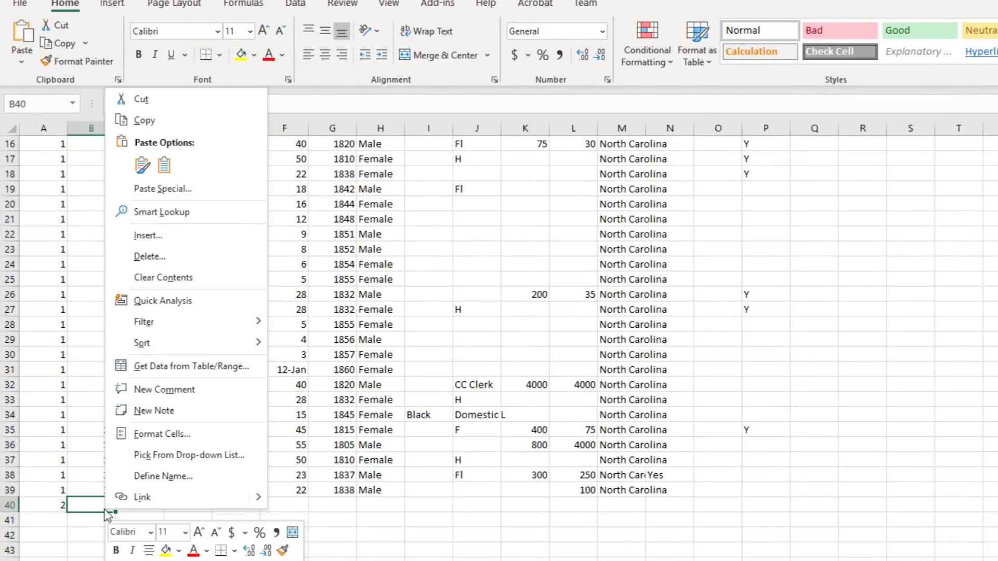
{"action": "left_click", "coordinate": [142, 192]}
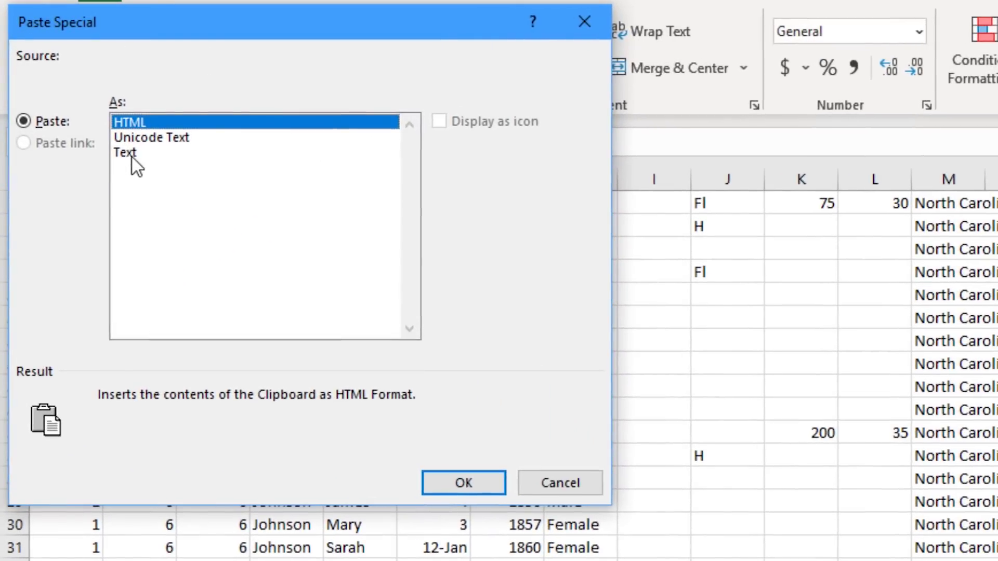
{"action": "left_click", "coordinate": [86, 111]}
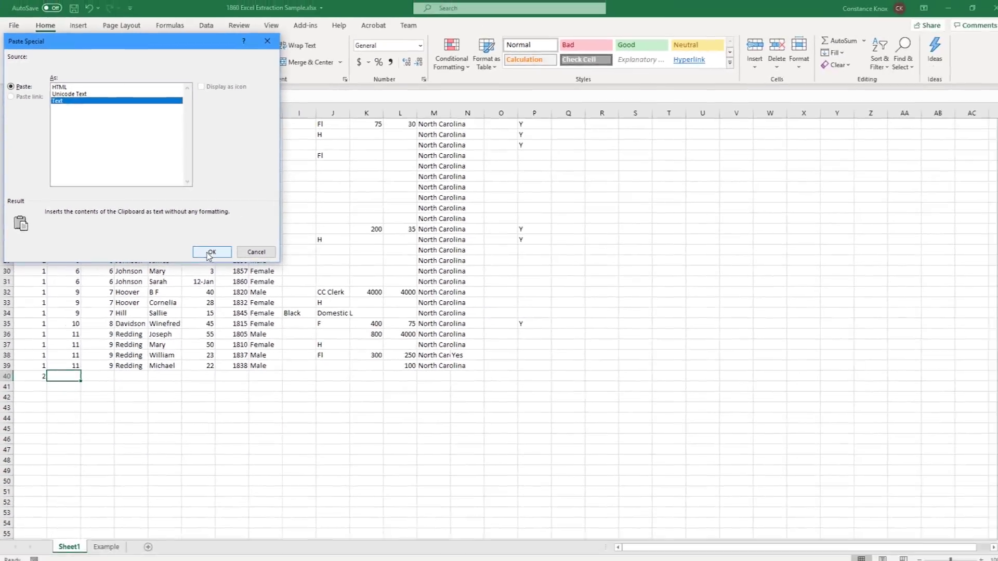
{"action": "left_click", "coordinate": [456, 486]}
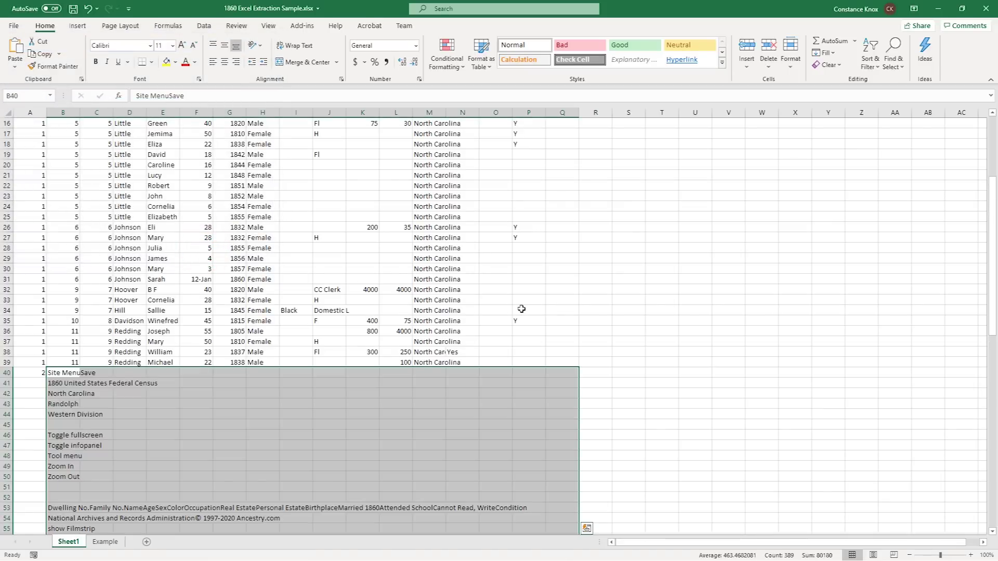
Move the image number 2 from cell A40 to A61, beside the first census entry of image 2
{"action": "scroll", "coordinate": [519, 309], "scroll_direction": "down", "scroll_amount": 2}
{"action": "scroll", "coordinate": [521, 309], "scroll_direction": "down", "scroll_amount": 4}
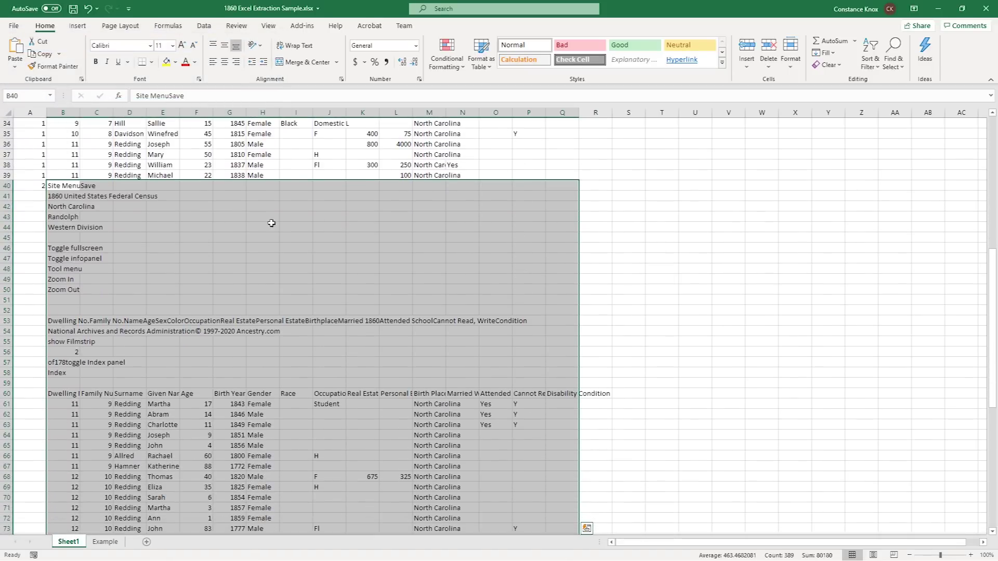
{"action": "left_click", "coordinate": [38, 189]}
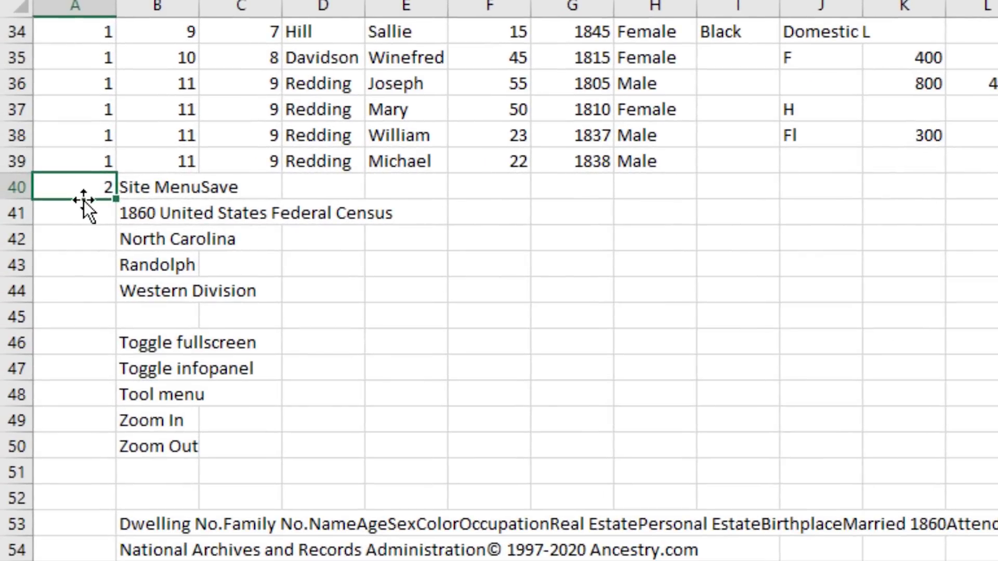
{"action": "left_click_drag", "start_coordinate": [83, 201], "coordinate": [57, 493]}
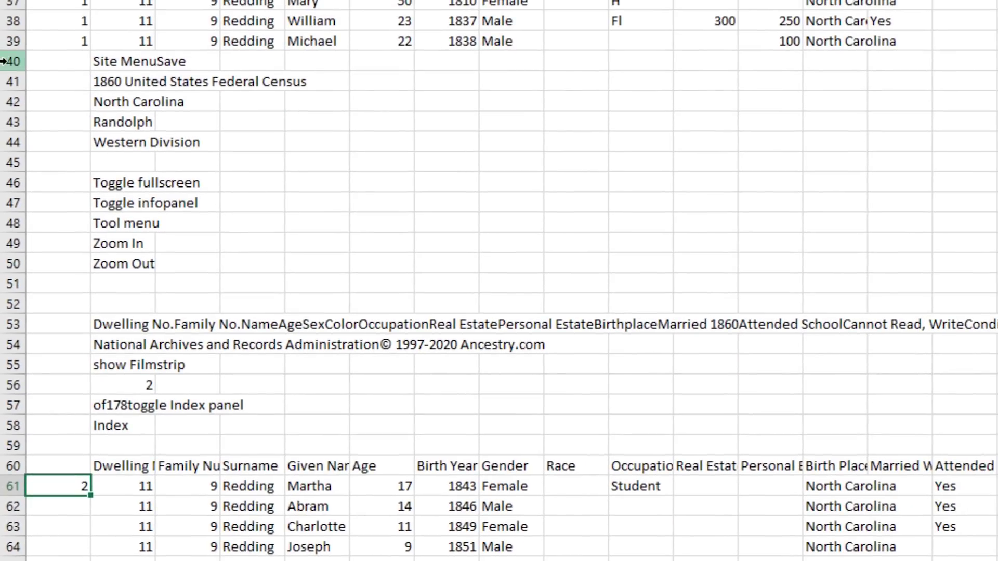
Delete rows 40 to 59 containing the website menu text above the image 2 column headings
{"action": "left_click_drag", "start_coordinate": [6, 62], "coordinate": [4, 445]}
{"action": "right_click", "coordinate": [12, 425]}
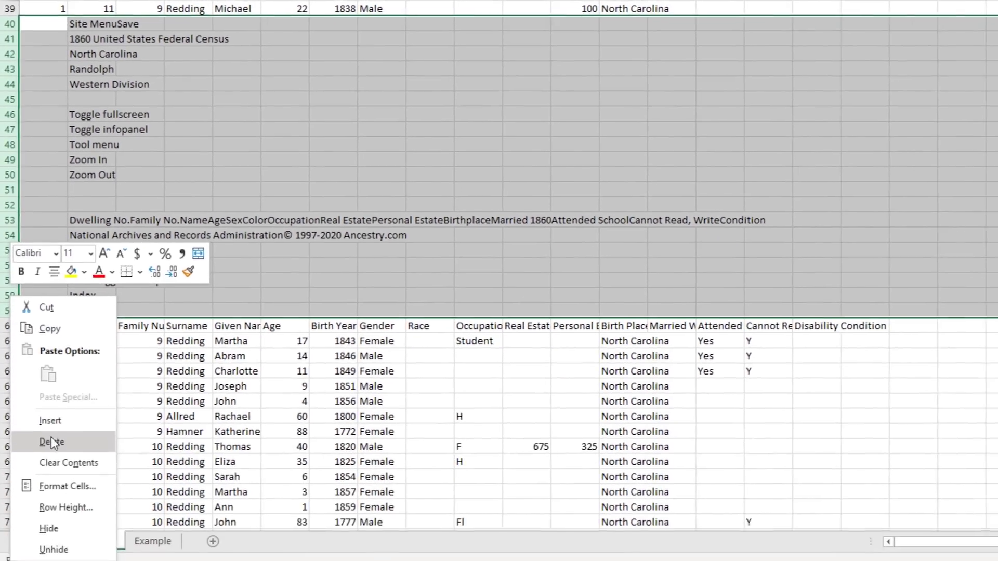
{"action": "left_click", "coordinate": [69, 560]}
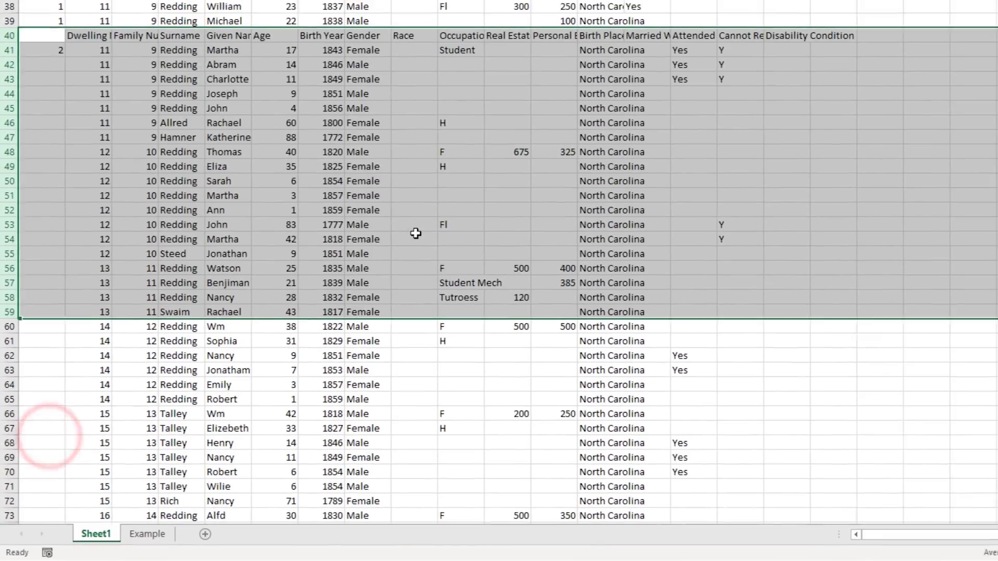
{"action": "left_click", "coordinate": [425, 216]}
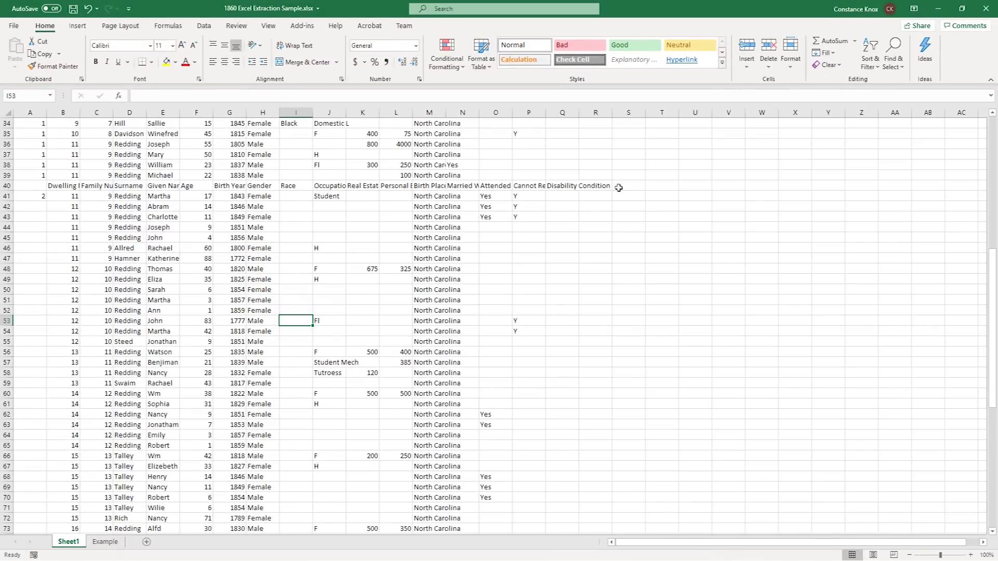
Delete the repeated column heading row 40 between the image 1 and image 2 entries
{"action": "scroll", "coordinate": [622, 203], "scroll_direction": "up", "scroll_amount": 11}
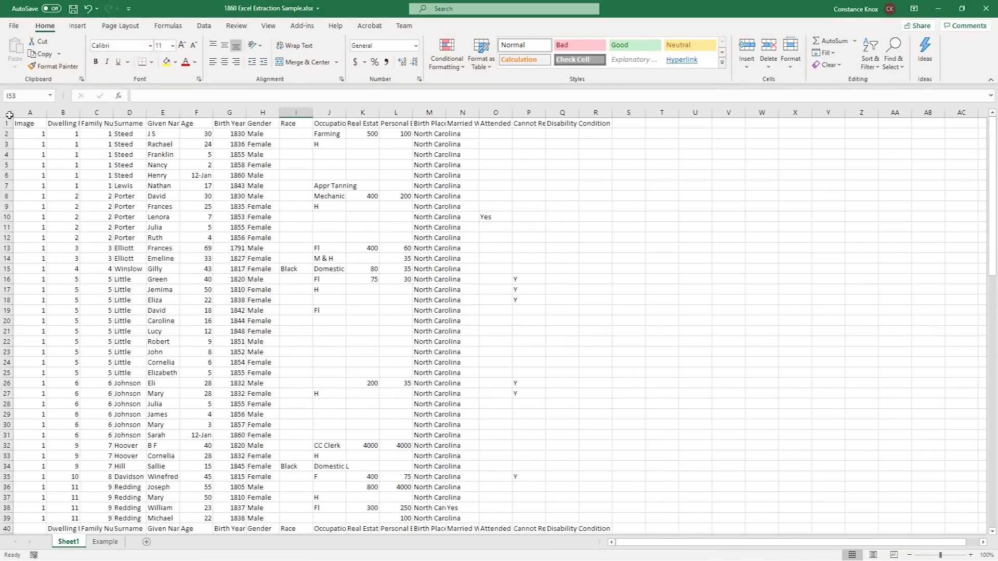
{"action": "scroll", "coordinate": [438, 261], "scroll_direction": "down", "scroll_amount": 6}
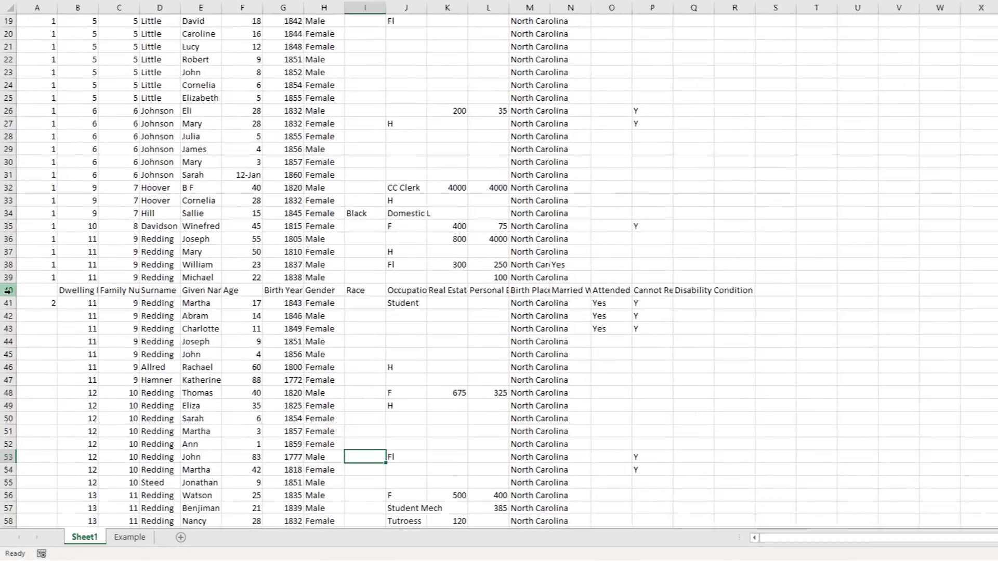
{"action": "left_click", "coordinate": [8, 290]}
{"action": "right_click", "coordinate": [9, 290]}
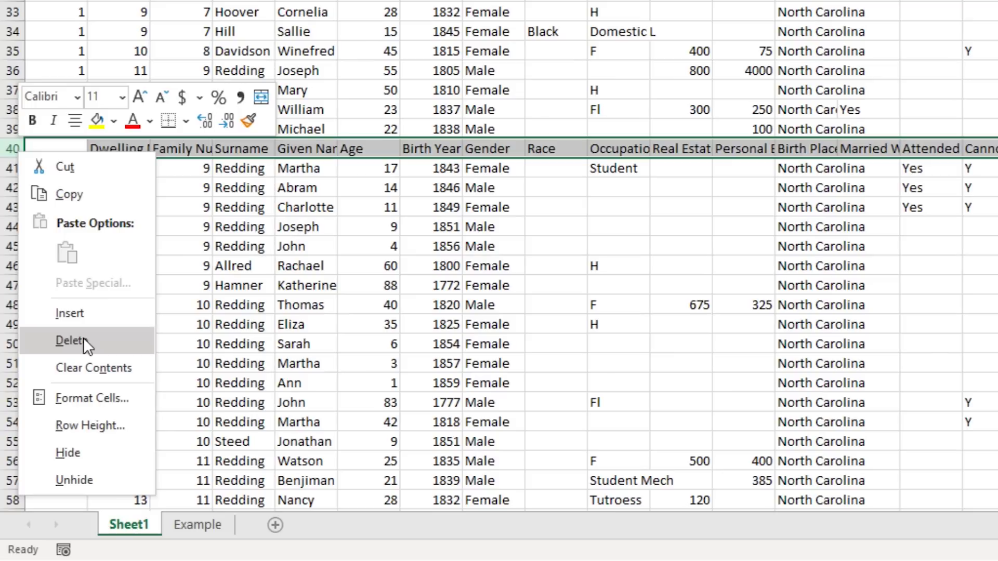
{"action": "left_click", "coordinate": [84, 340]}
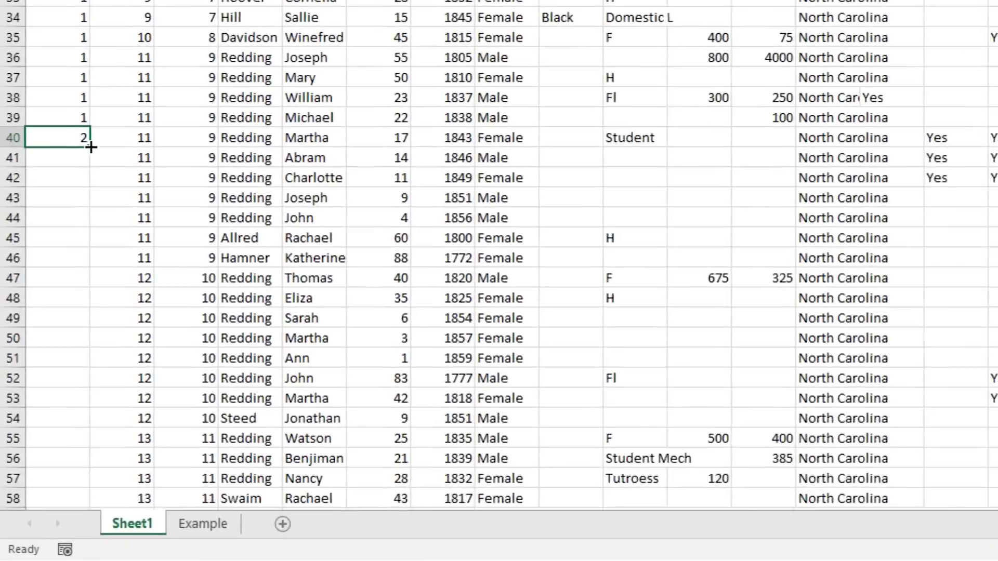
Fill the image number 2 from A40 down to A78 and clear the leftover word Close in B79
{"action": "left_click_drag", "start_coordinate": [47, 346], "coordinate": [40, 508]}
{"action": "left_click_drag", "start_coordinate": [84, 449], "coordinate": [93, 426]}
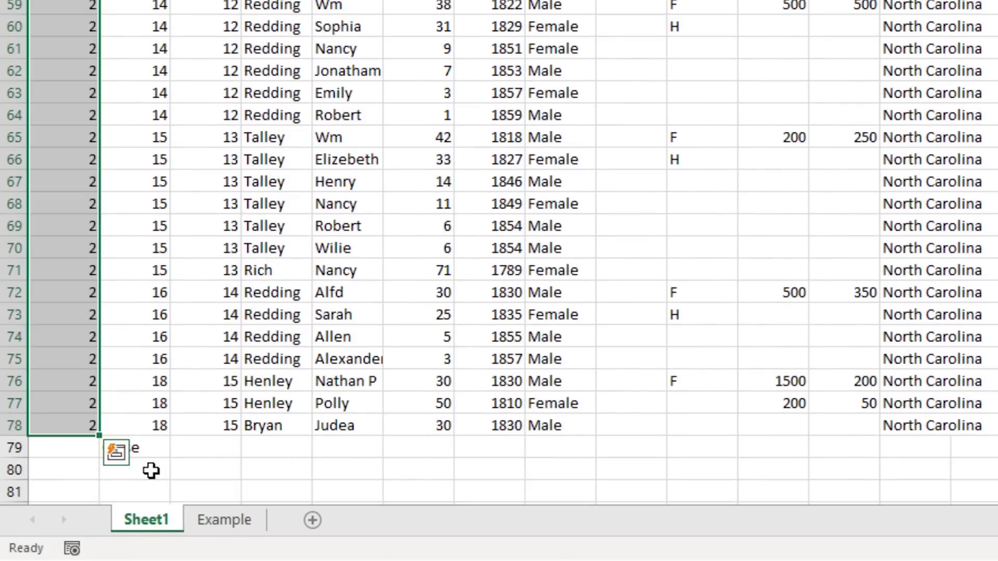
{"action": "left_click", "coordinate": [151, 452]}
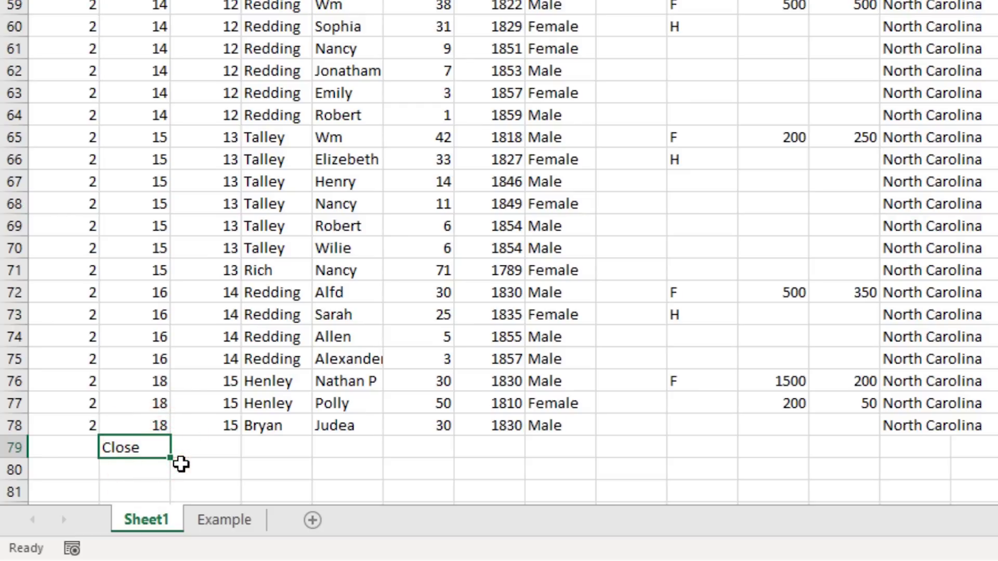
{"action": "key", "text": "Delete"}
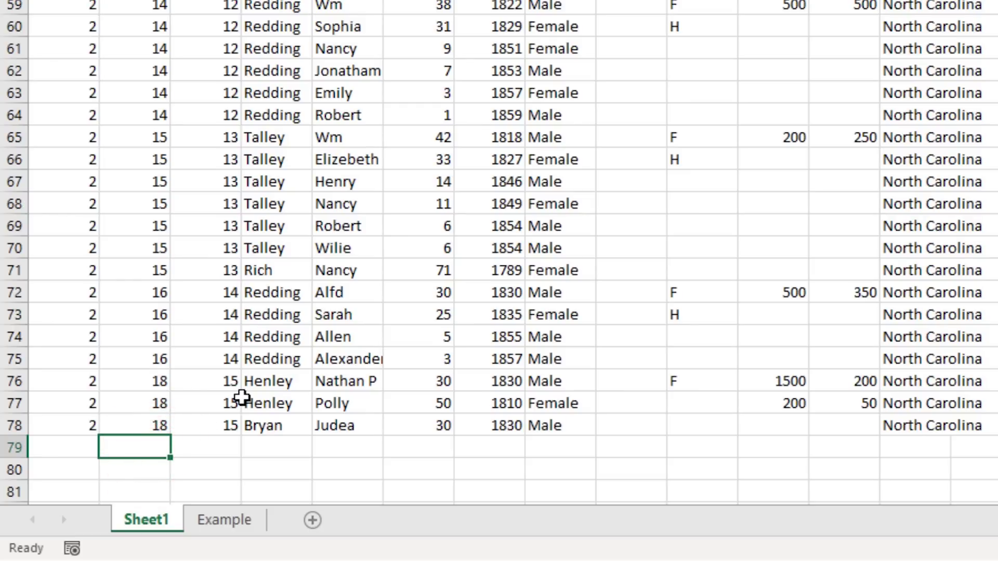
Fit the widths of the Dwelling Number column B and the Image column A to their contents
{"action": "scroll", "coordinate": [242, 397], "scroll_direction": "up", "scroll_amount": 14}
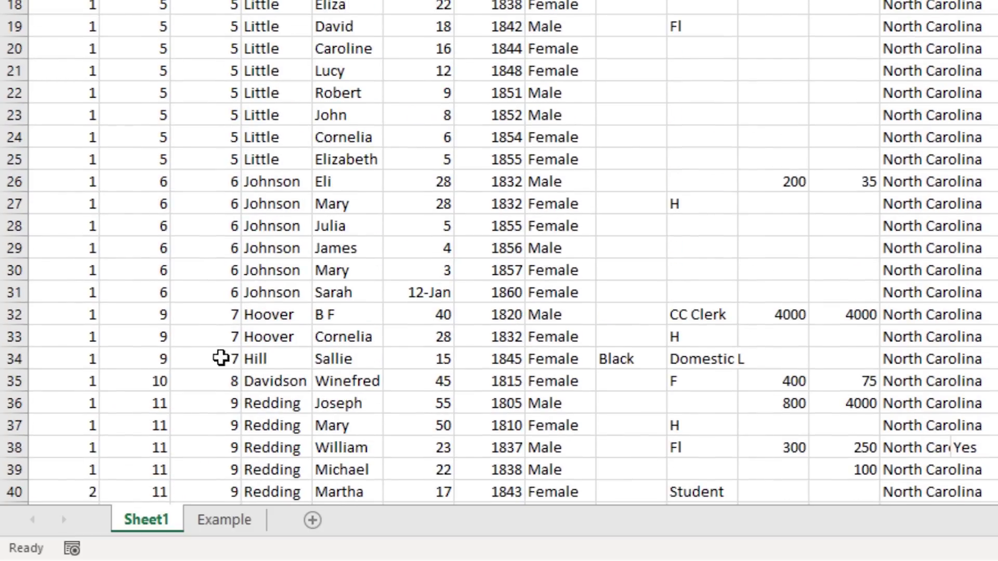
{"action": "scroll", "coordinate": [166, 251], "scroll_direction": "down", "scroll_amount": 1}
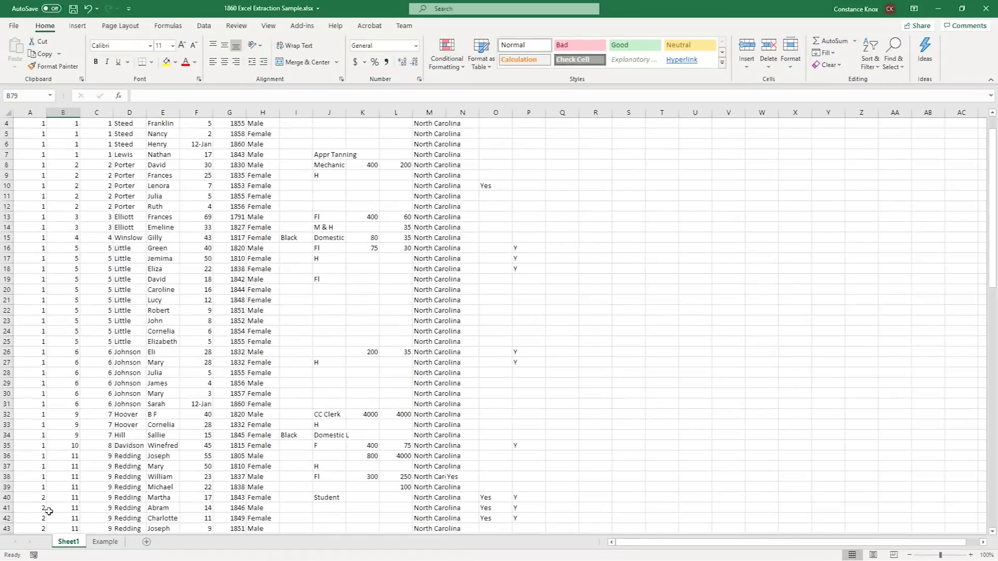
{"action": "scroll", "coordinate": [42, 381], "scroll_direction": "down", "scroll_amount": 5}
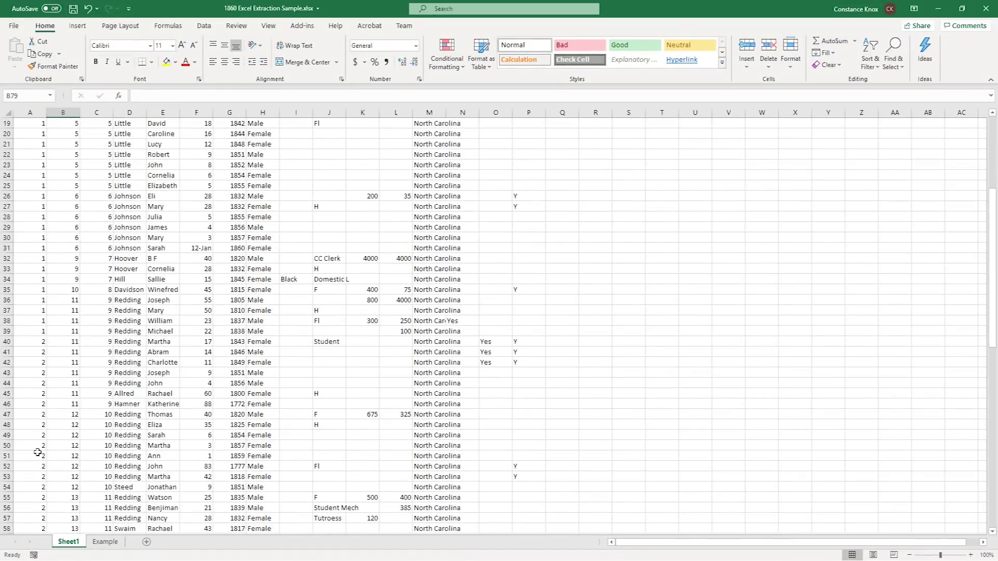
{"action": "scroll", "coordinate": [177, 446], "scroll_direction": "up", "scroll_amount": 4}
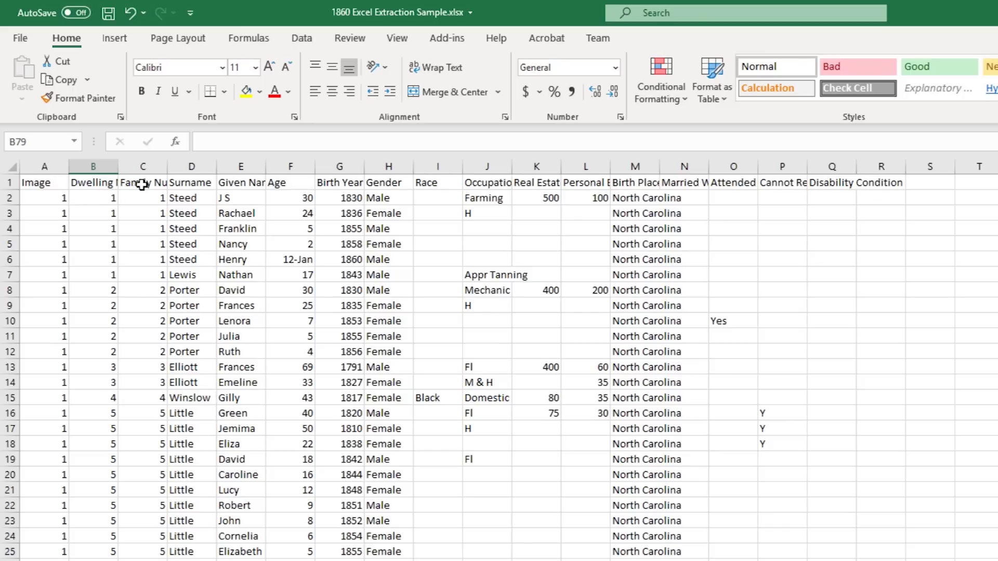
{"action": "left_click", "coordinate": [81, 185]}
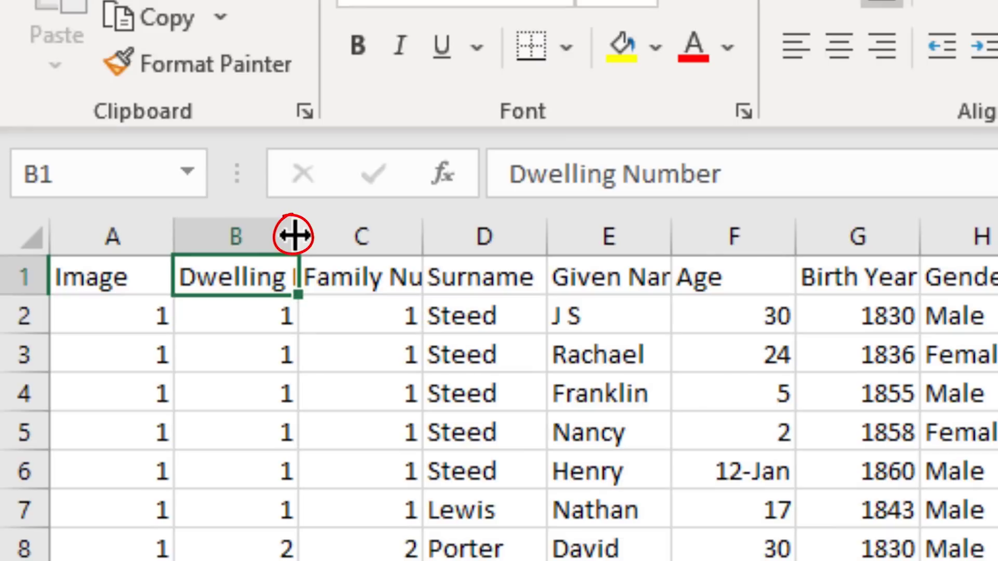
{"action": "double_click", "coordinate": [294, 235]}
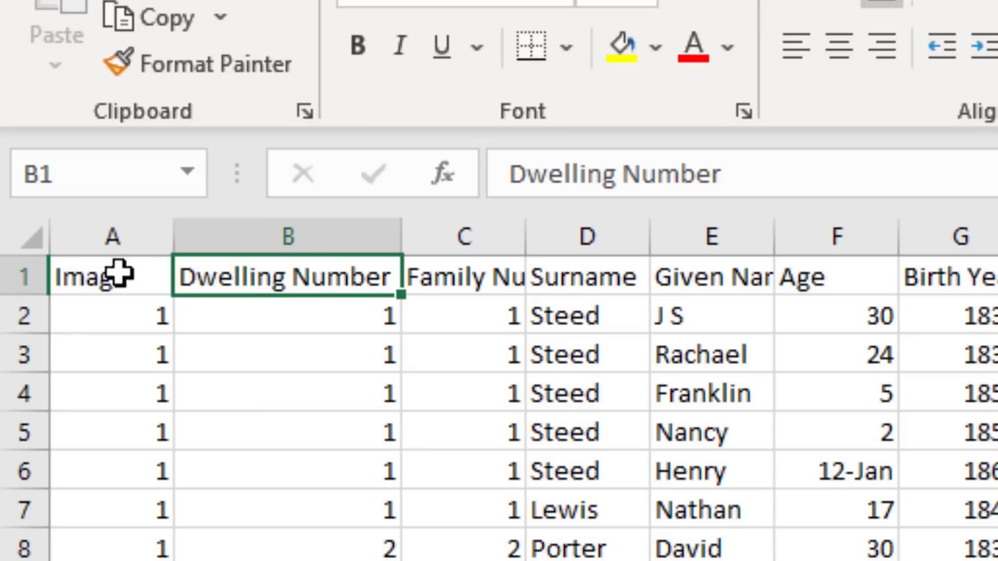
{"action": "double_click", "coordinate": [180, 240]}
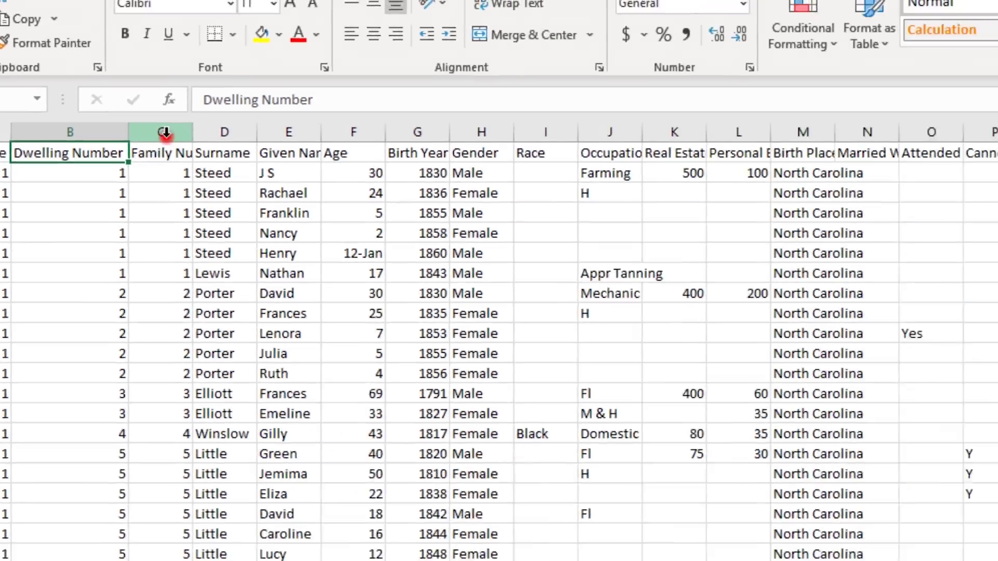
Fit the widths of columns C through R to their contents all at once
{"action": "left_click", "coordinate": [438, 237]}
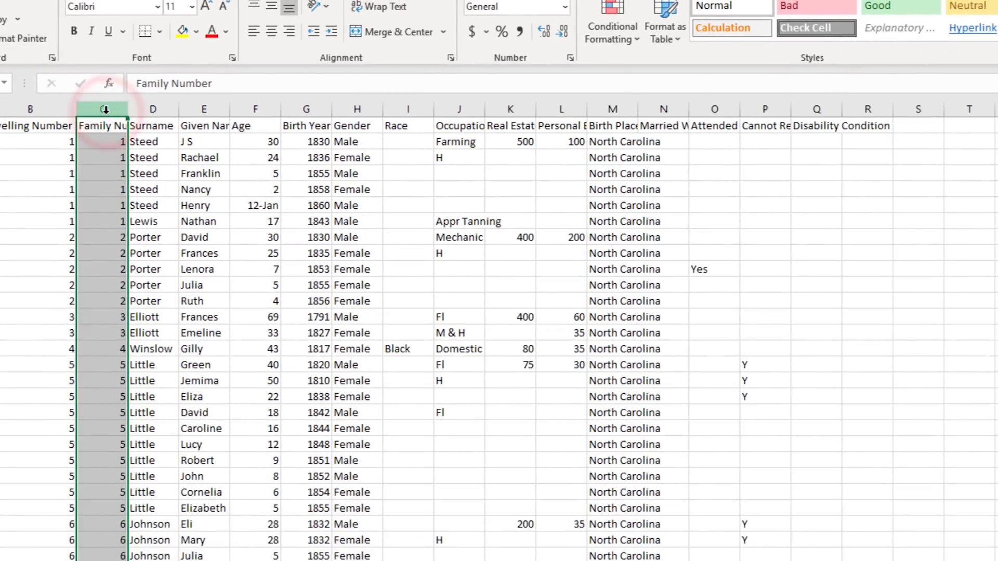
{"action": "left_click_drag", "start_coordinate": [99, 109], "coordinate": [887, 103]}
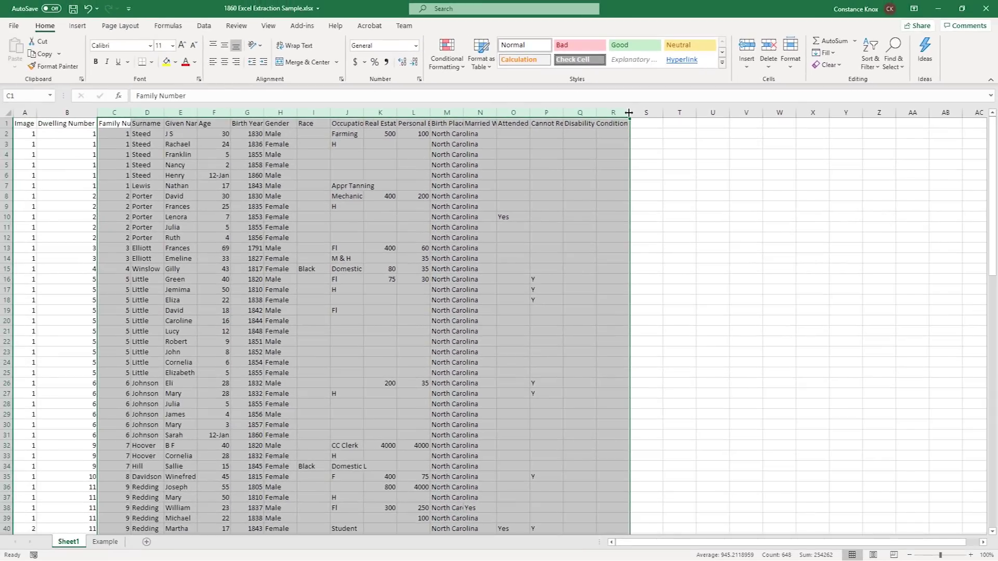
{"action": "double_click", "coordinate": [629, 112]}
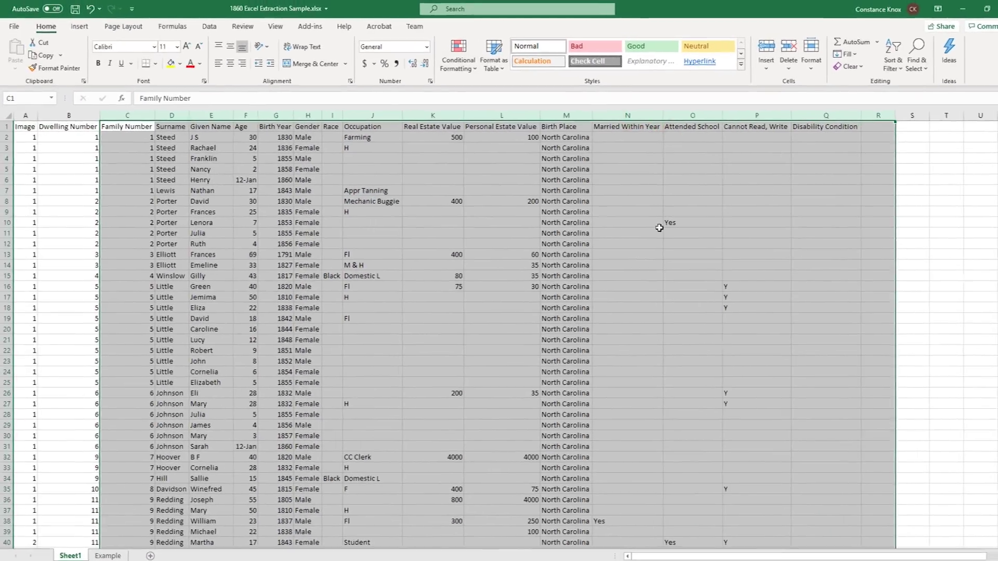
{"action": "left_click", "coordinate": [642, 225]}
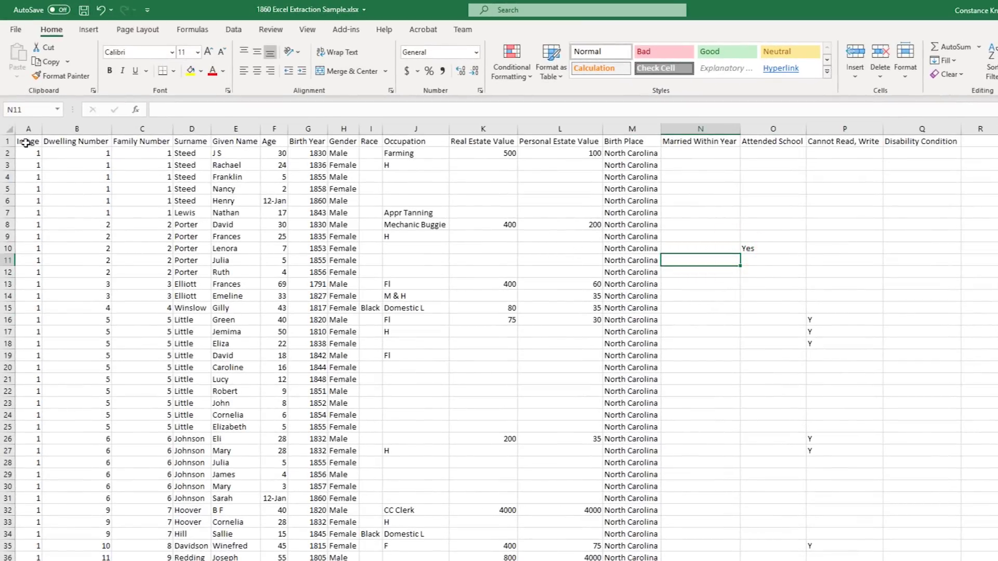
Make the column headings in row 1 bold
{"action": "left_click", "coordinate": [5, 141]}
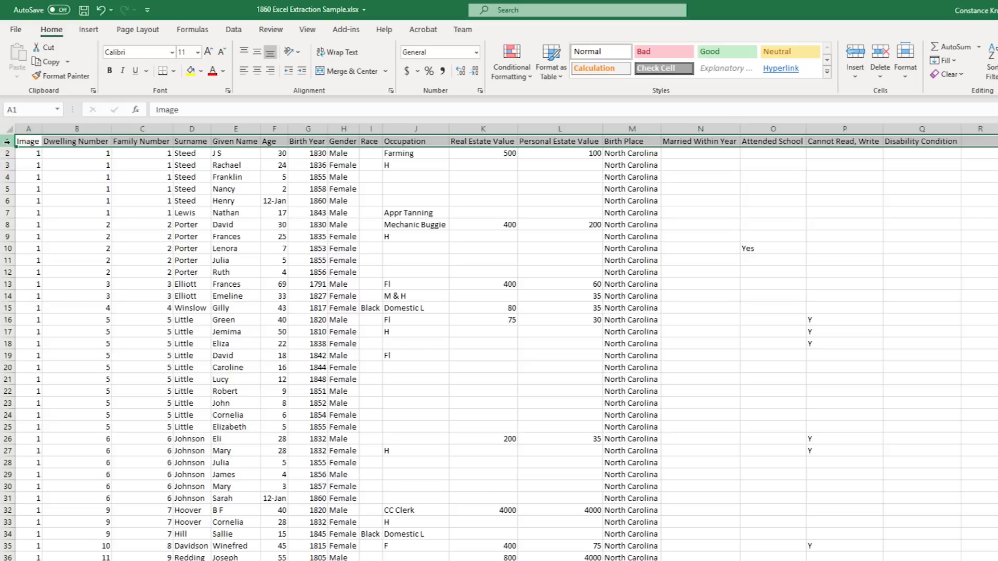
{"action": "left_click", "coordinate": [110, 70]}
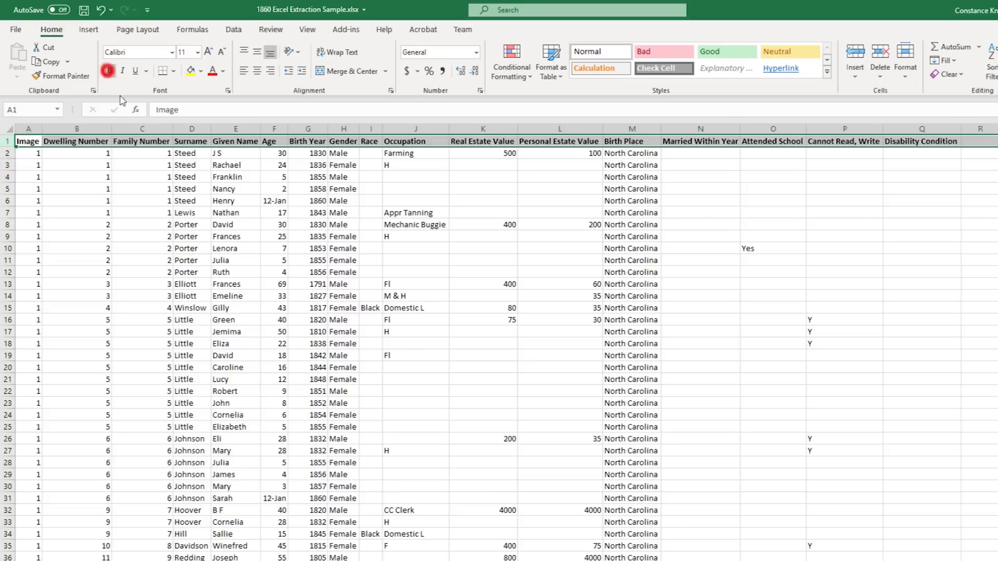
{"action": "left_click", "coordinate": [265, 237]}
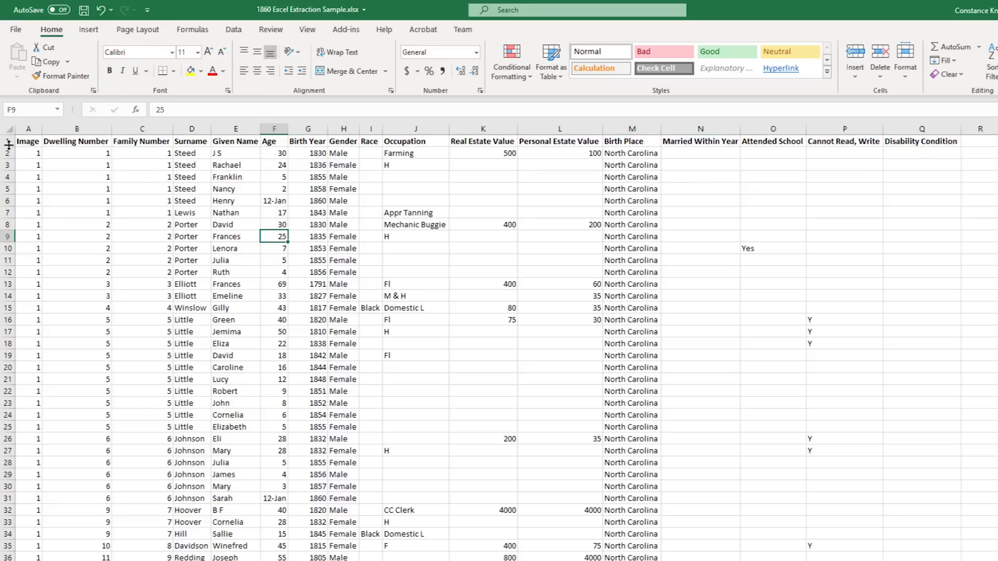
Freeze the top row so the column headings stay in view, and check it by going through the records
{"action": "scroll", "coordinate": [273, 298], "scroll_direction": "down", "scroll_amount": 15}
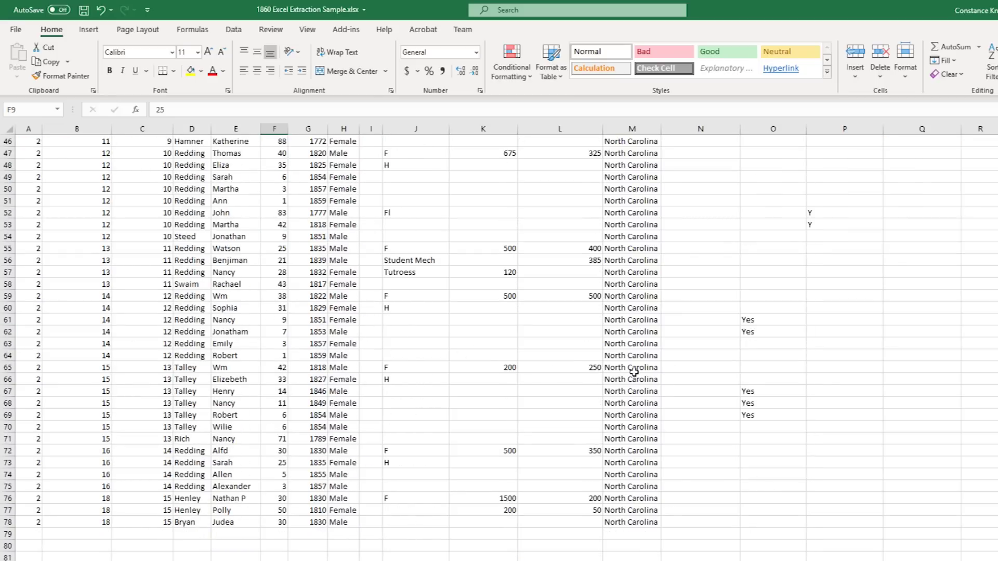
{"action": "scroll", "coordinate": [424, 321], "scroll_direction": "up", "scroll_amount": 15}
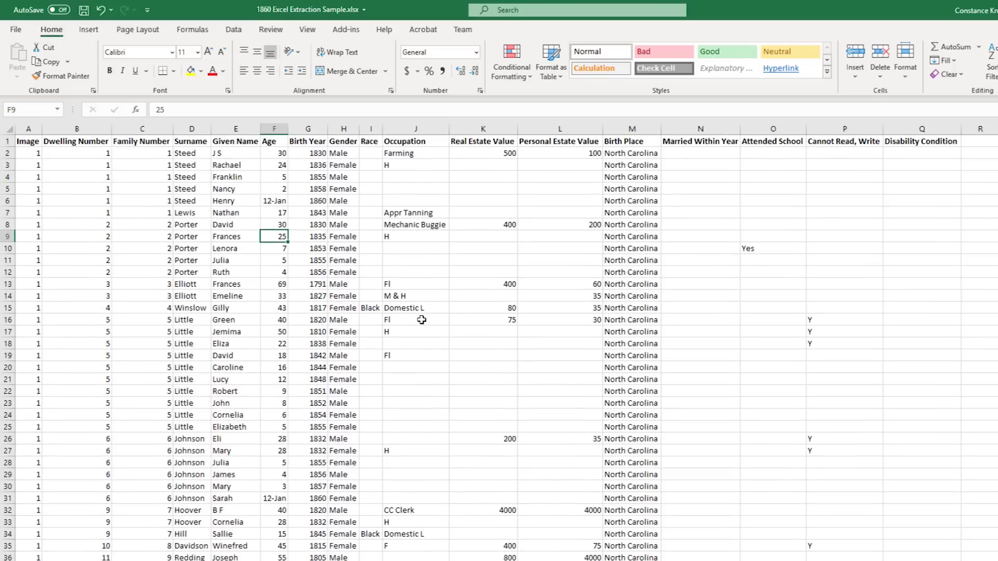
{"action": "left_click", "coordinate": [7, 154]}
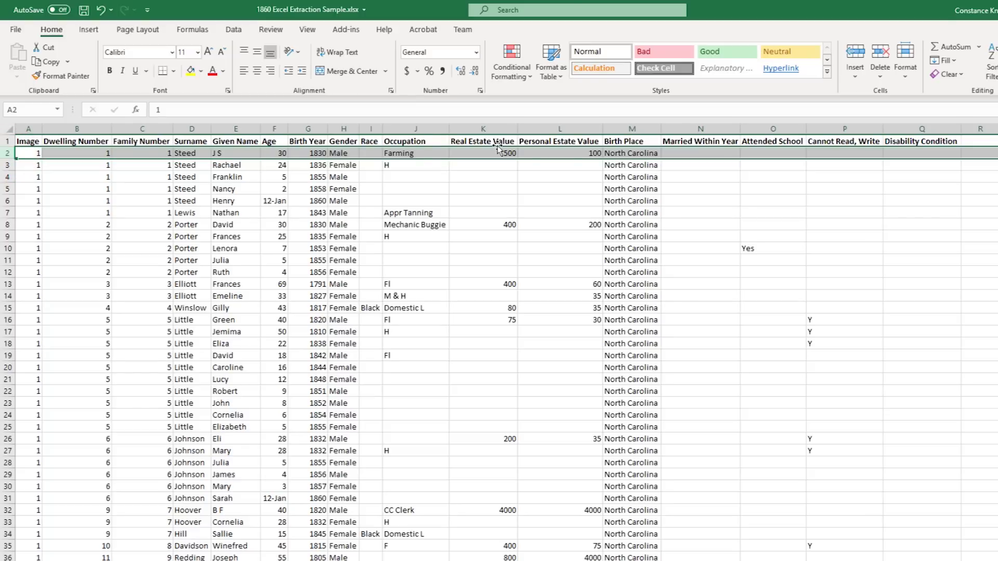
{"action": "left_click", "coordinate": [309, 30]}
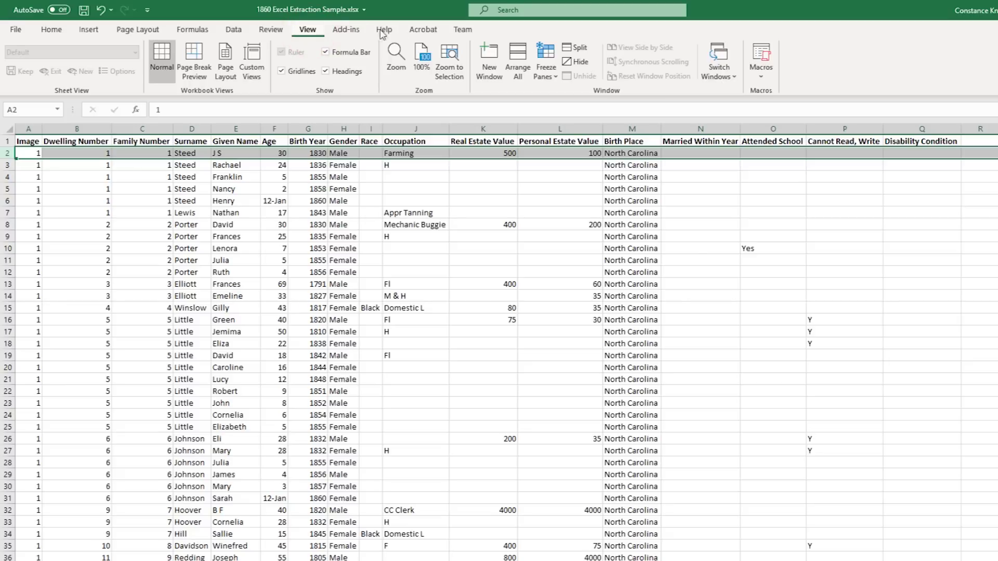
{"action": "left_click", "coordinate": [555, 78]}
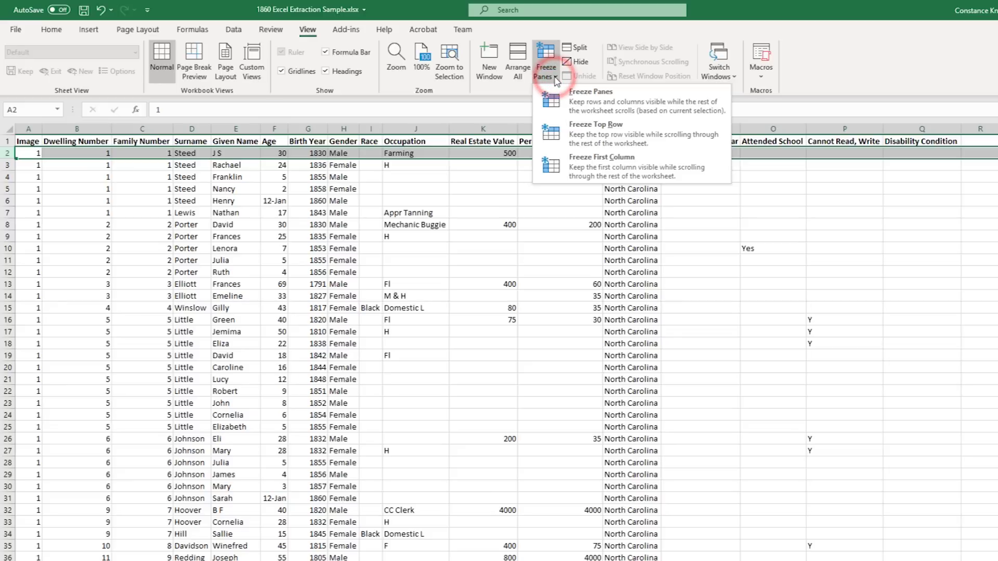
{"action": "left_click", "coordinate": [589, 134]}
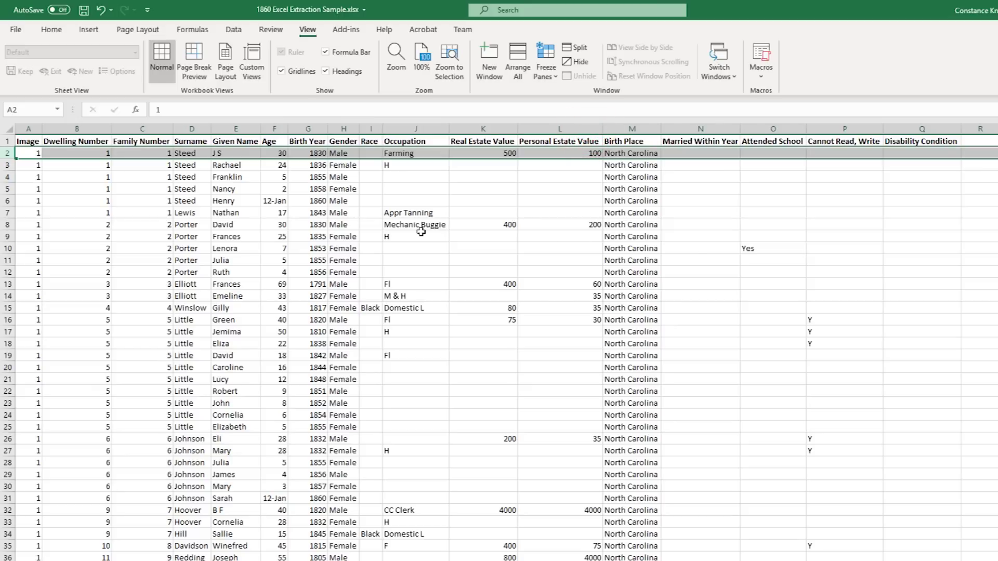
{"action": "left_click", "coordinate": [60, 202]}
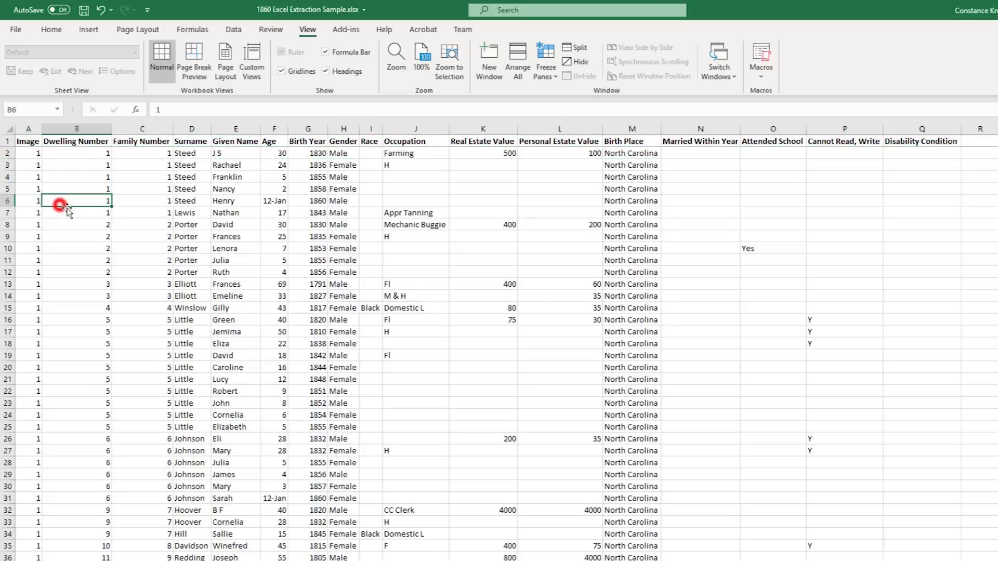
{"action": "scroll", "coordinate": [272, 223], "scroll_direction": "down", "scroll_amount": 3}
{"action": "scroll", "coordinate": [273, 223], "scroll_direction": "down", "scroll_amount": 7}
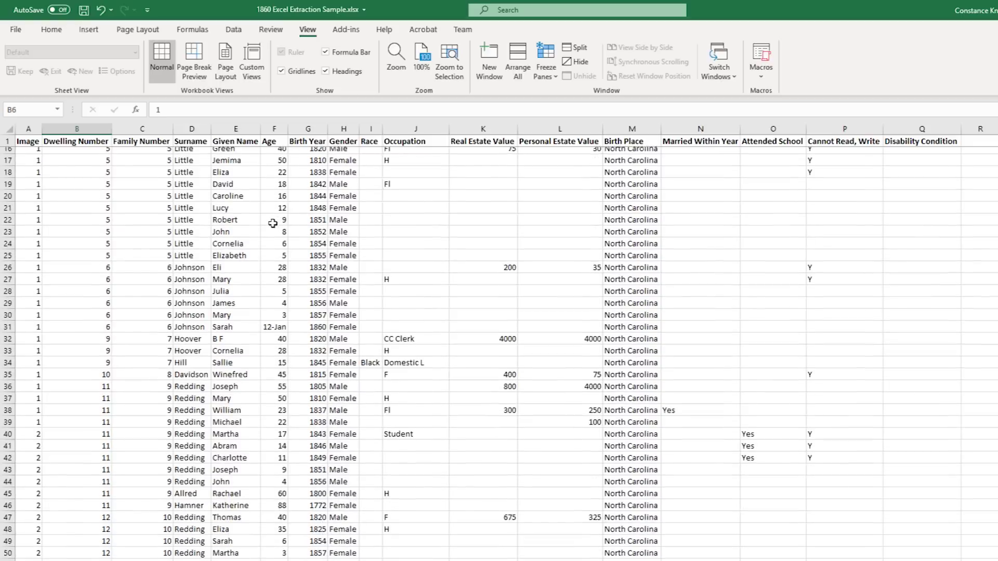
{"action": "scroll", "coordinate": [273, 223], "scroll_direction": "down", "scroll_amount": 2}
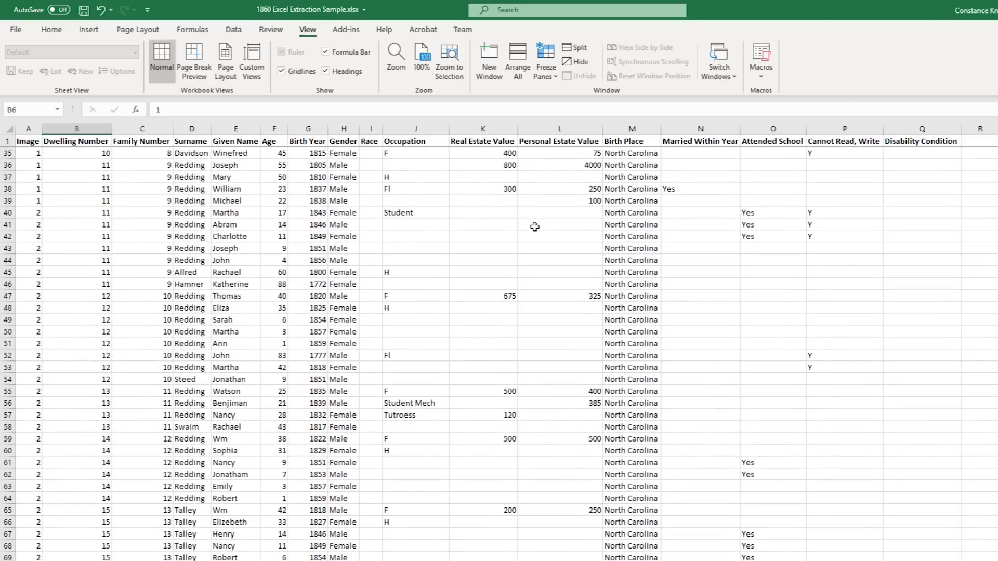
{"action": "scroll", "coordinate": [535, 227], "scroll_direction": "down", "scroll_amount": 5}
{"action": "scroll", "coordinate": [535, 227], "scroll_direction": "up", "scroll_amount": 16}
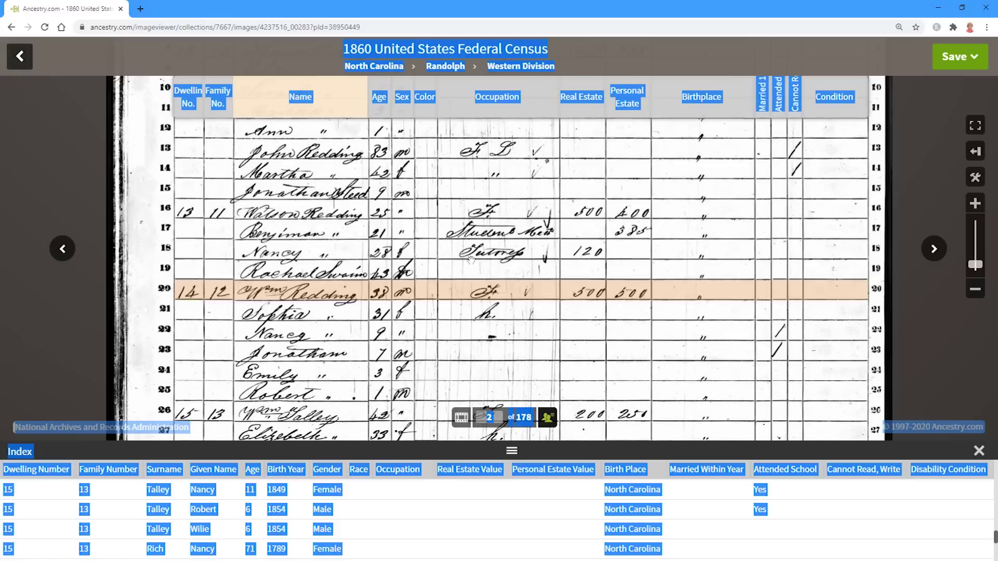
Switch to Ancestry, advance the census viewer to image 3 and select the whole page's content for copying
{"action": "left_click", "coordinate": [938, 9]}
{"action": "left_click", "coordinate": [931, 254]}
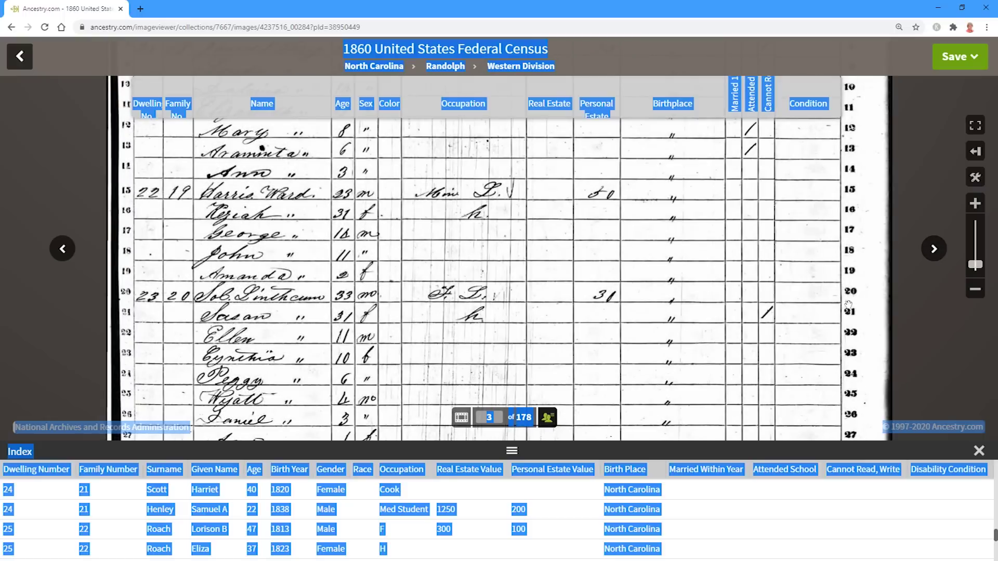
{"action": "left_click", "coordinate": [433, 495]}
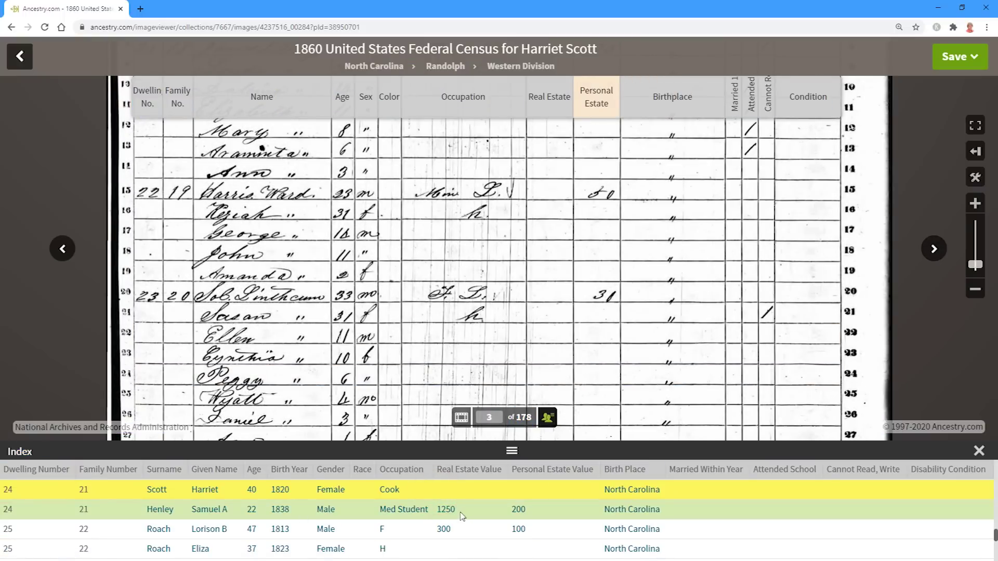
{"action": "left_click", "coordinate": [448, 508]}
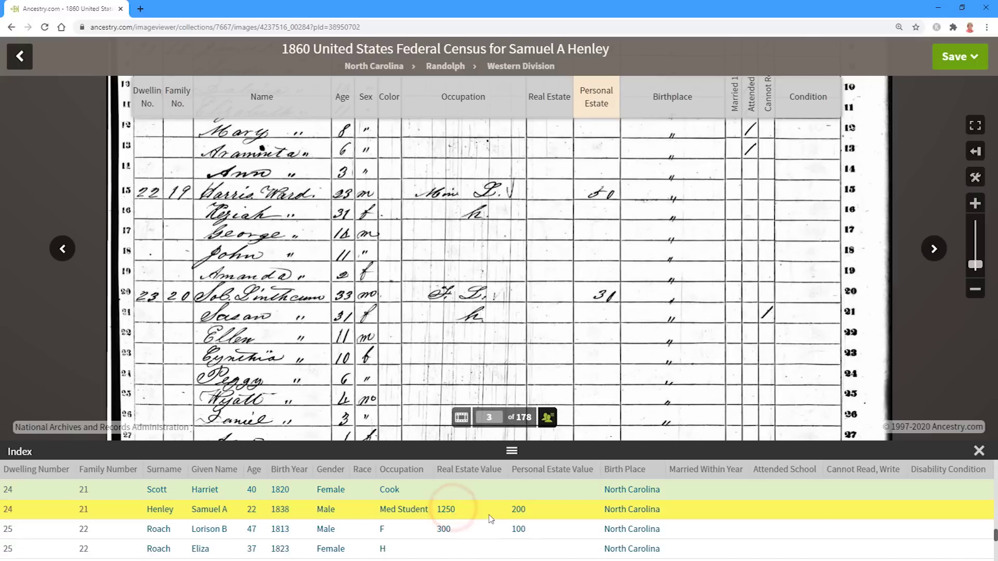
{"action": "key", "text": "ctrl+a"}
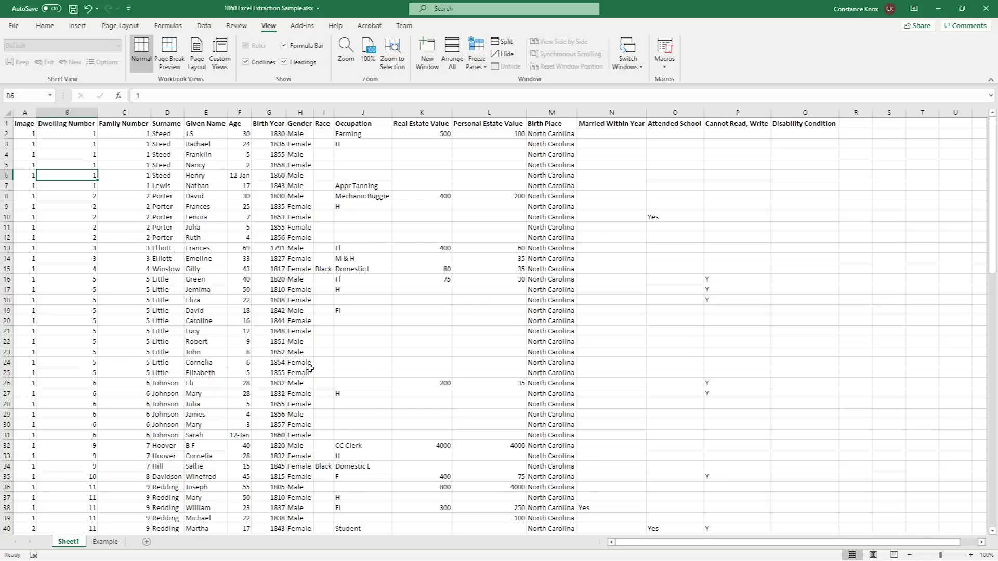
Switch to the Excel workbook and paste the copied image 3 content as plain text into B79, below the last record
{"action": "scroll", "coordinate": [318, 368], "scroll_direction": "down", "scroll_amount": 15}
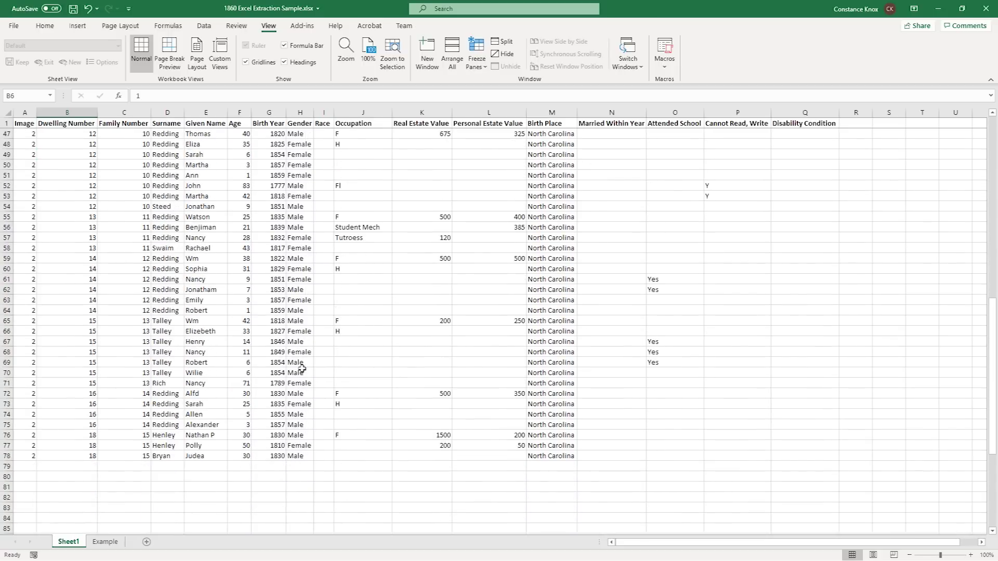
{"action": "scroll", "coordinate": [302, 368], "scroll_direction": "down", "scroll_amount": 2}
{"action": "left_click", "coordinate": [75, 407]}
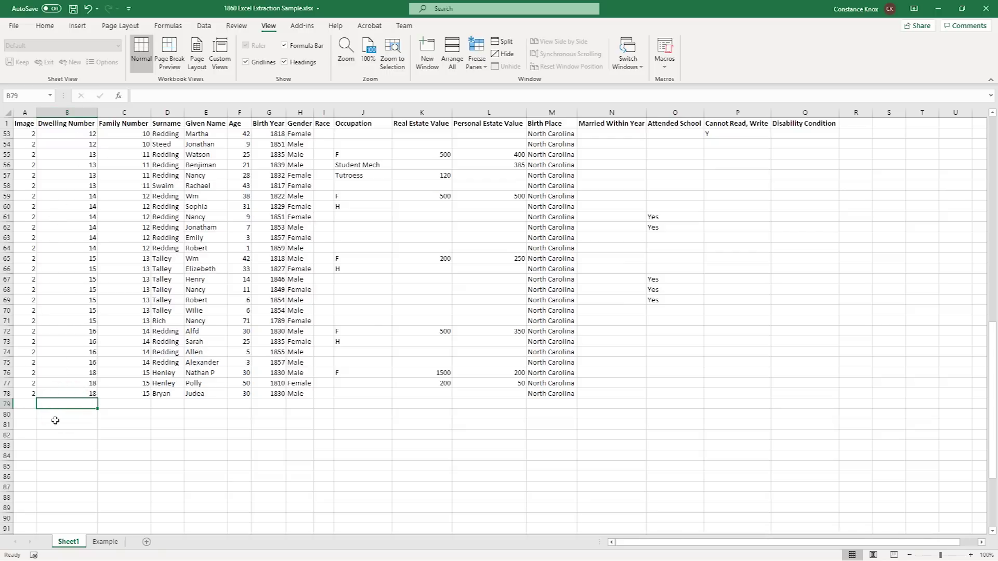
{"action": "right_click", "coordinate": [89, 407]}
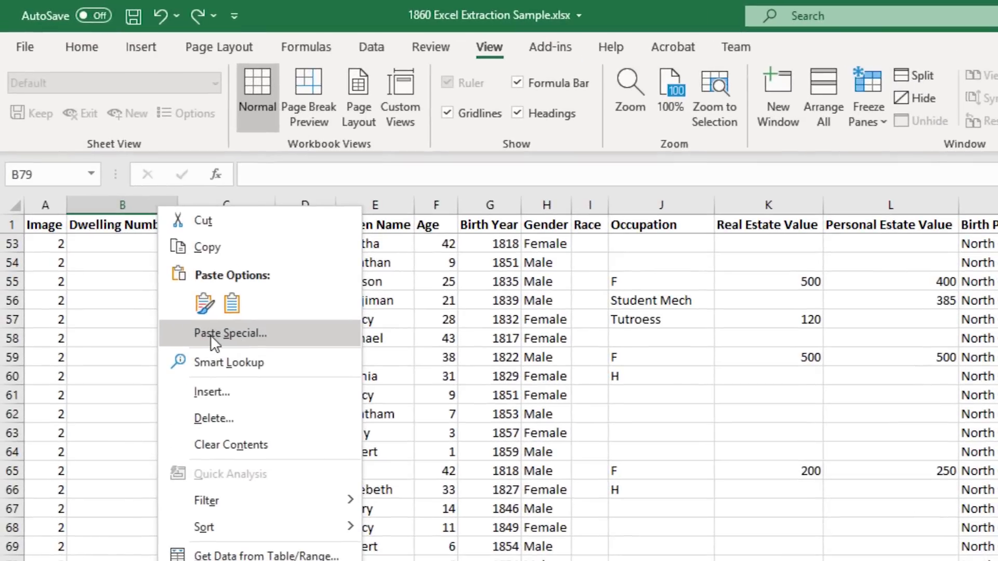
{"action": "left_click", "coordinate": [211, 334]}
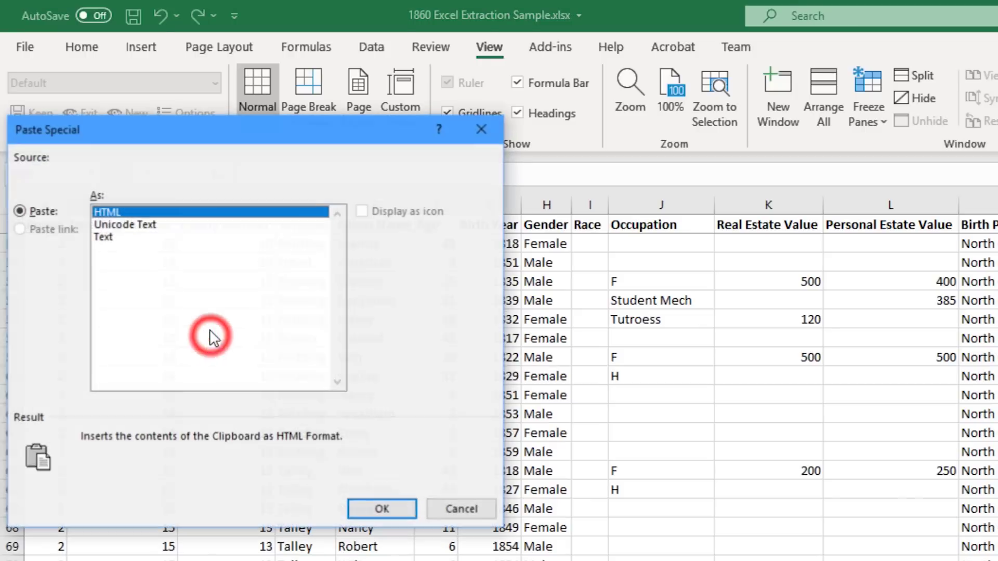
{"action": "left_click", "coordinate": [115, 238]}
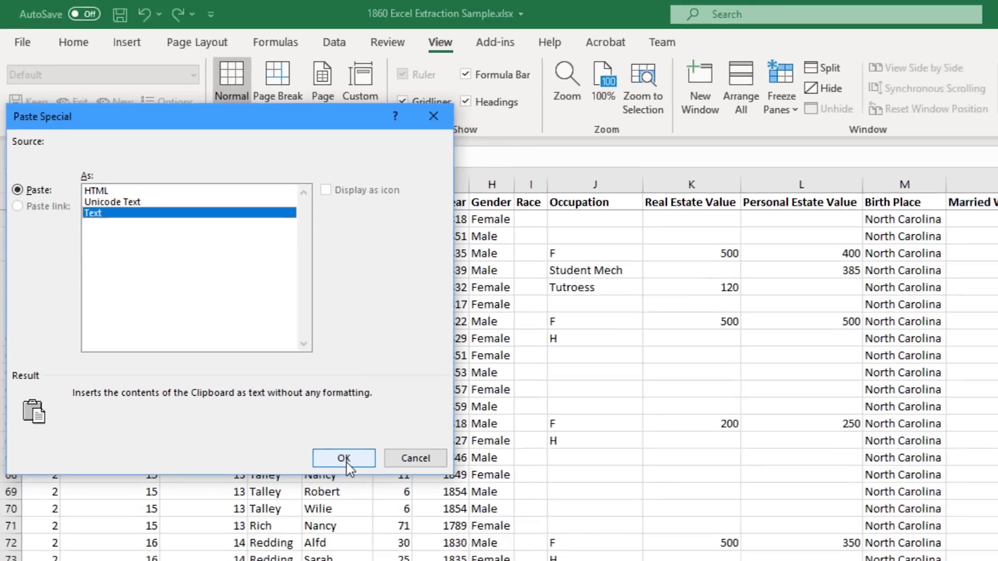
{"action": "left_click", "coordinate": [381, 510]}
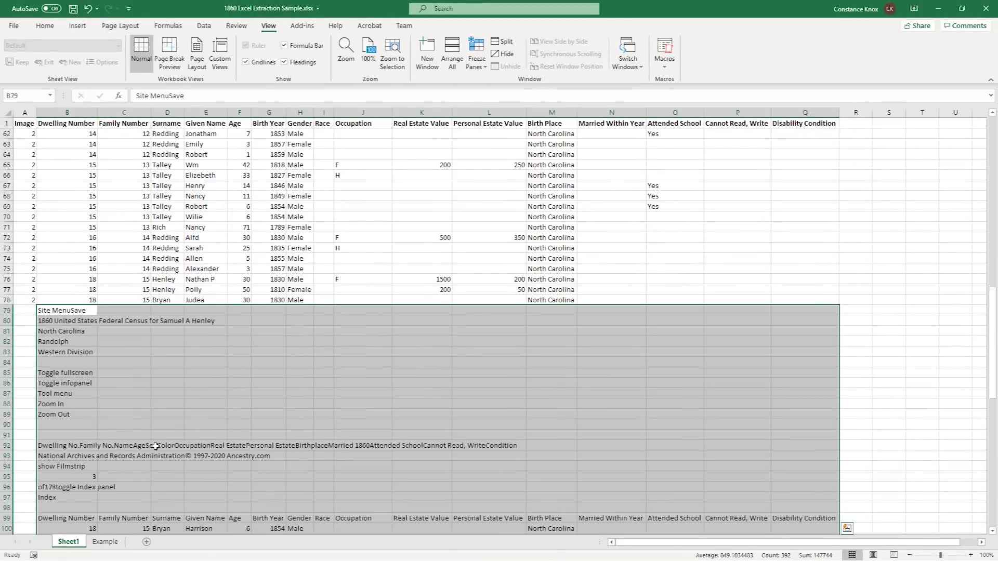
Delete rows 79 to 99, which hold the pasted website text and repeated column headings above the image 3 records
{"action": "scroll", "coordinate": [156, 467], "scroll_direction": "down", "scroll_amount": 5}
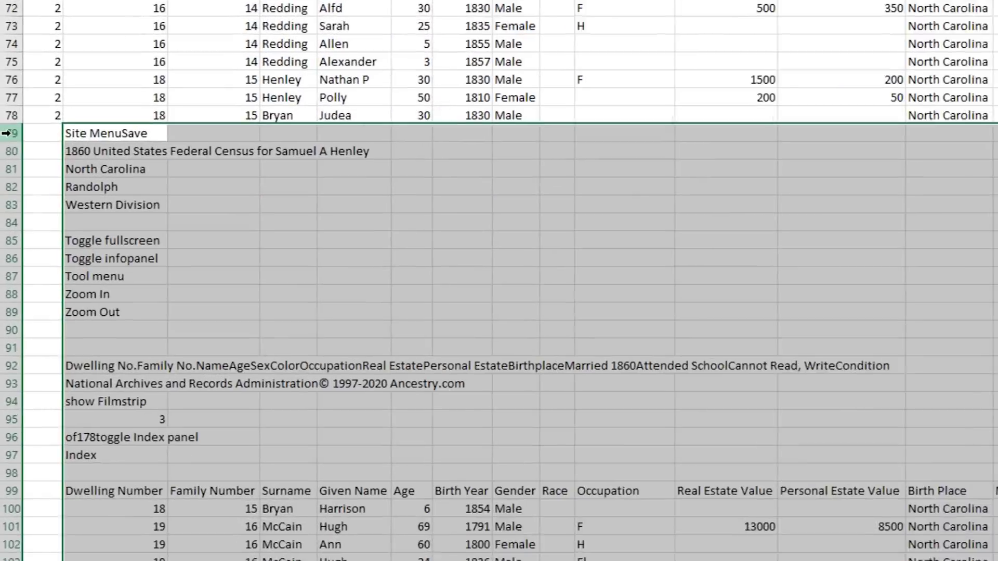
{"action": "left_click_drag", "start_coordinate": [7, 247], "coordinate": [6, 274]}
{"action": "left_click_drag", "start_coordinate": [11, 156], "coordinate": [2, 494]}
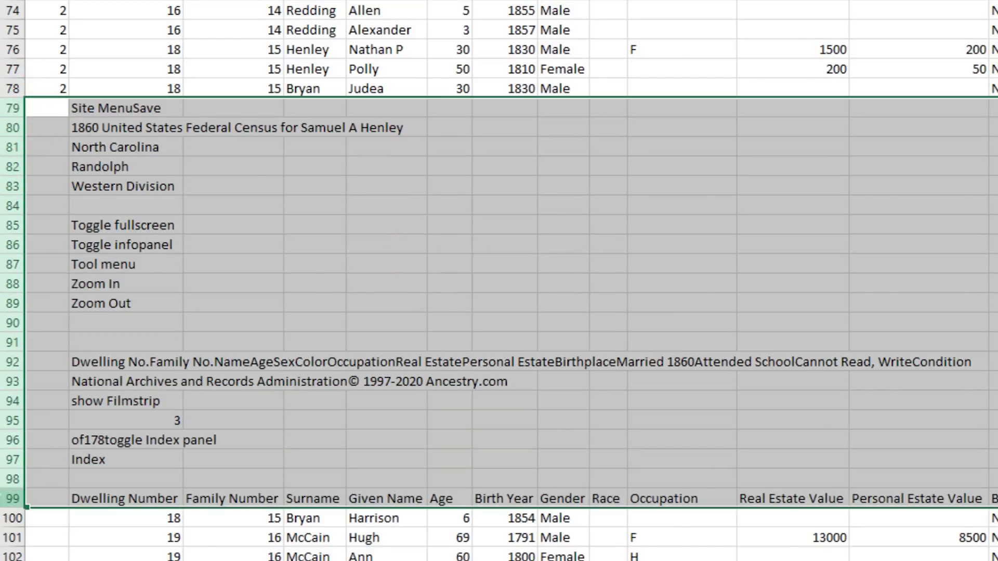
{"action": "right_click", "coordinate": [11, 481]}
{"action": "left_click", "coordinate": [50, 321]}
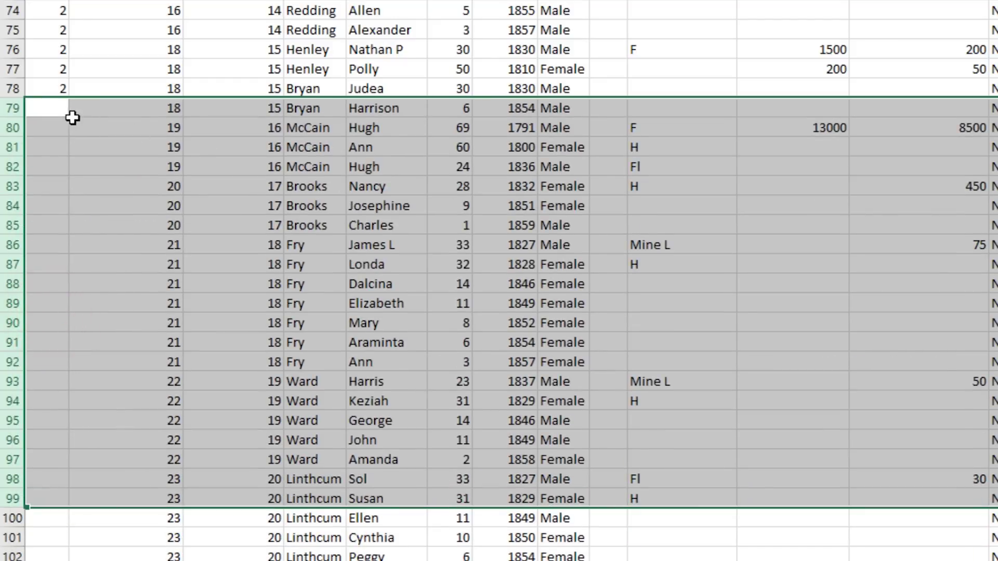
Enter image number 3 in A79 and fill it down to A118 for all the newly pasted records
{"action": "left_click", "coordinate": [46, 107]}
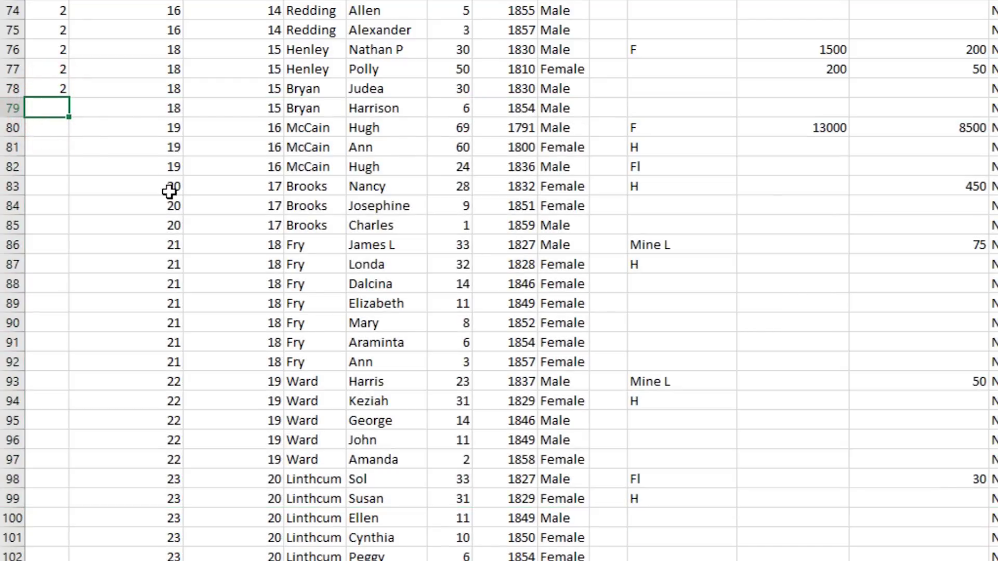
{"action": "type", "text": "3"}
{"action": "key", "text": "Return"}
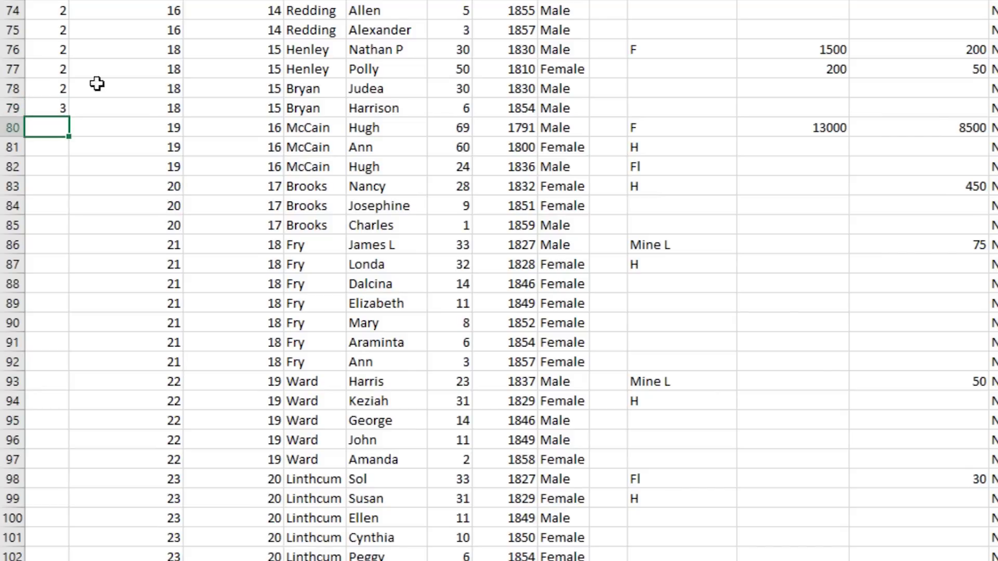
{"action": "left_click", "coordinate": [41, 110]}
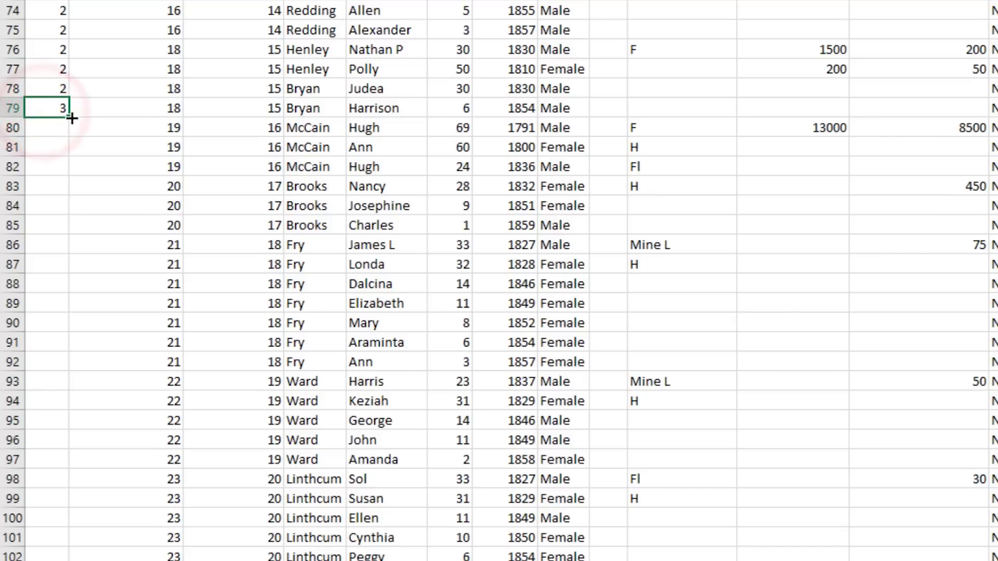
{"action": "left_click_drag", "start_coordinate": [69, 117], "coordinate": [66, 459]}
{"action": "left_click", "coordinate": [125, 462]}
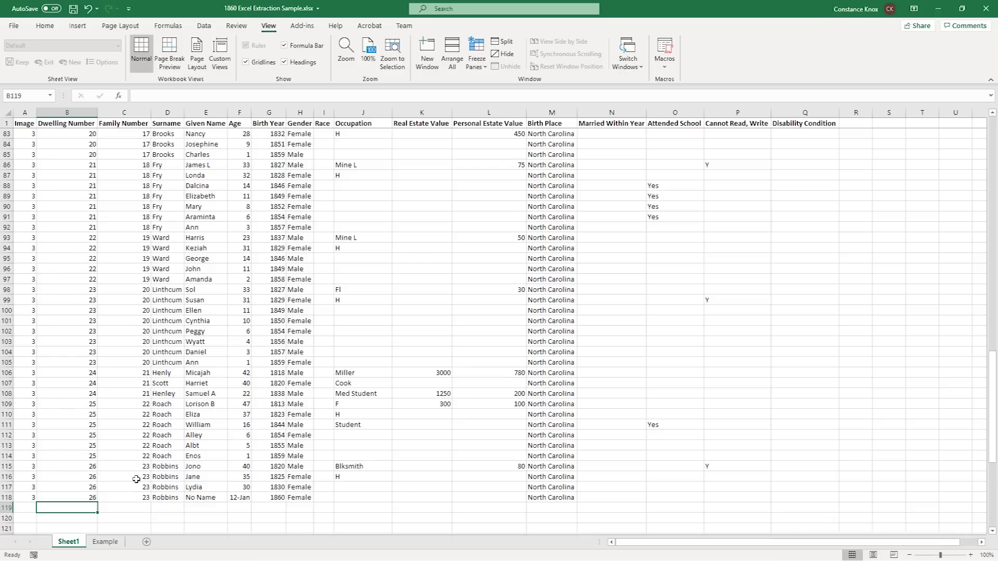
Switch to the Example sheet and turn off the filter on the column headings in row 5
{"action": "left_click", "coordinate": [104, 543]}
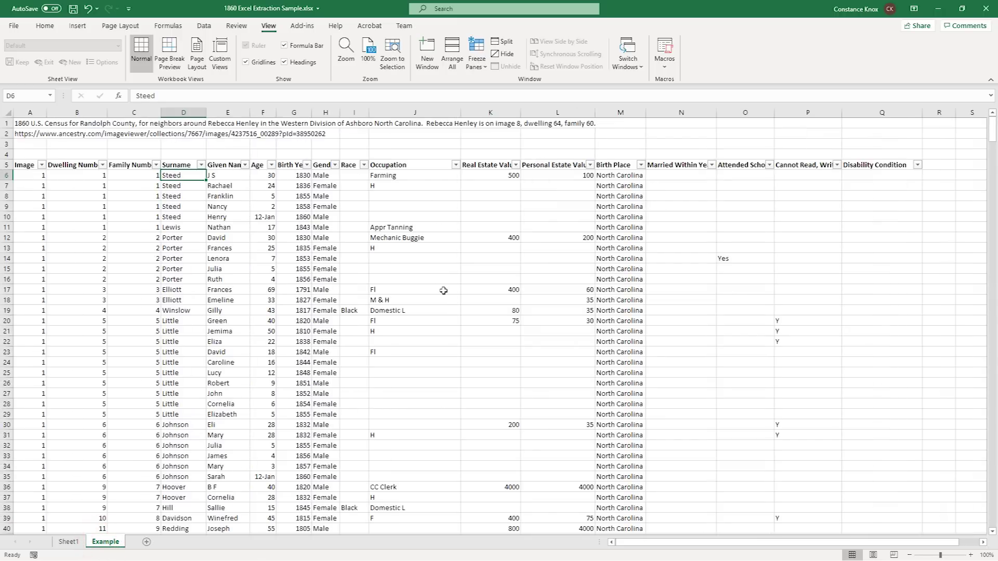
{"action": "left_click_drag", "start_coordinate": [20, 165], "coordinate": [847, 160]}
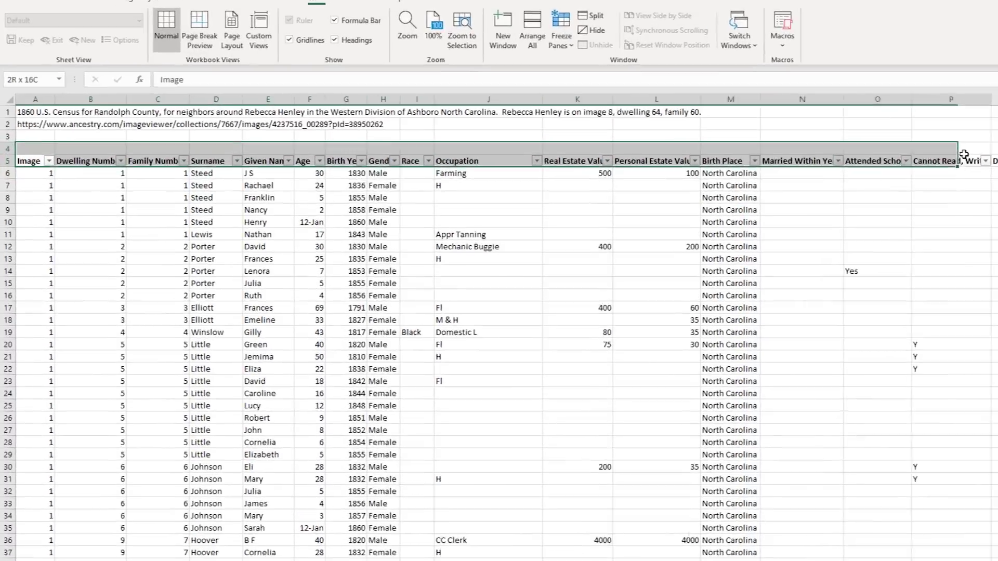
{"action": "left_click_drag", "start_coordinate": [964, 154], "coordinate": [730, 164]}
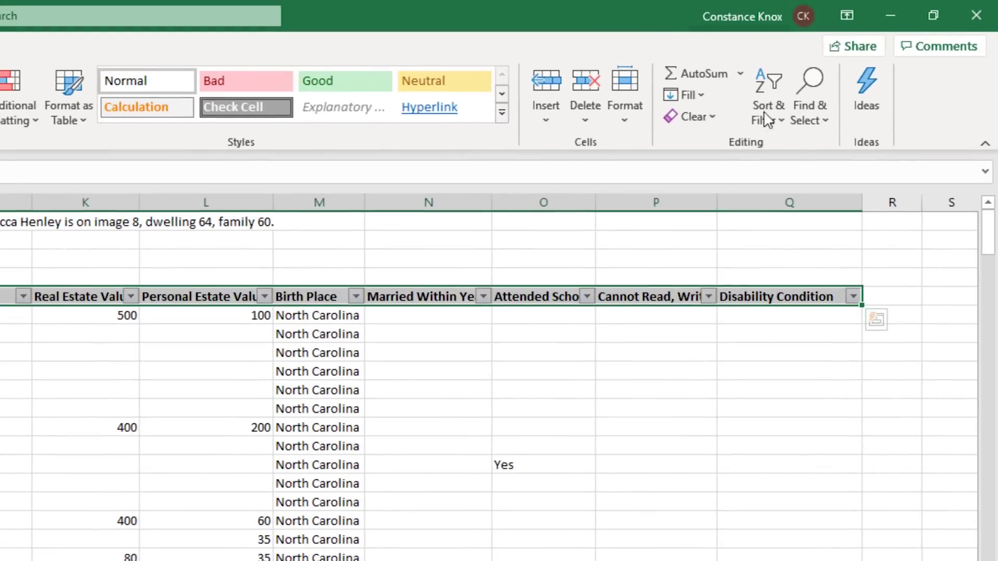
{"action": "left_click", "coordinate": [762, 104]}
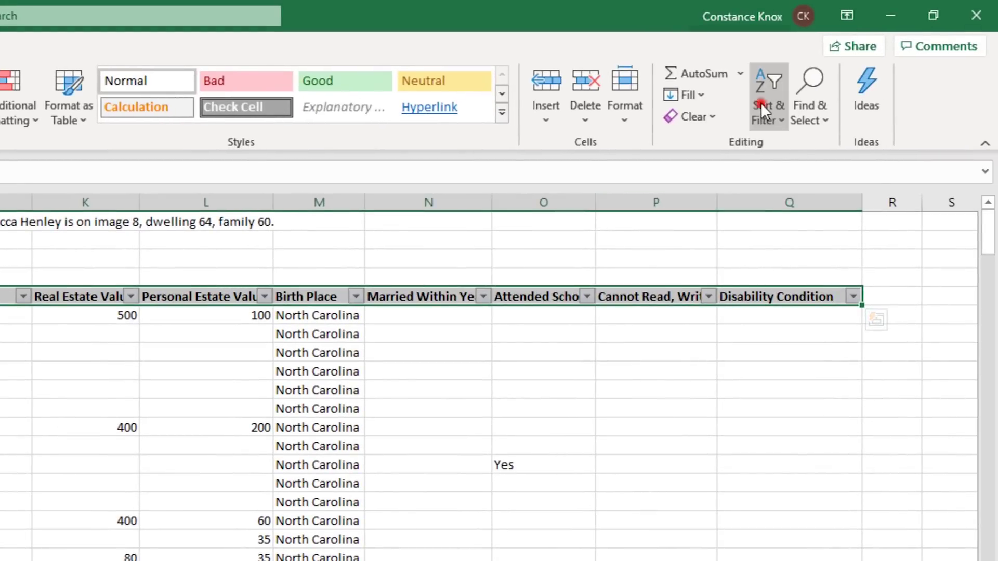
{"action": "left_click", "coordinate": [798, 216]}
{"action": "left_click", "coordinate": [586, 464]}
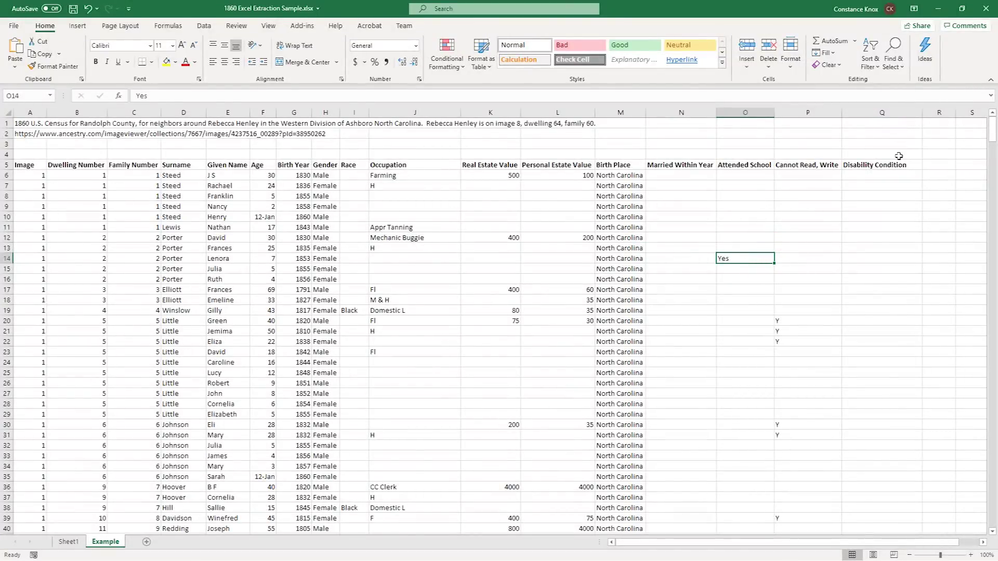
Try inserting four blank rows above the census description in row 1 of the Example sheet, and undo the insertion
{"action": "key", "text": "ctrl+Home"}
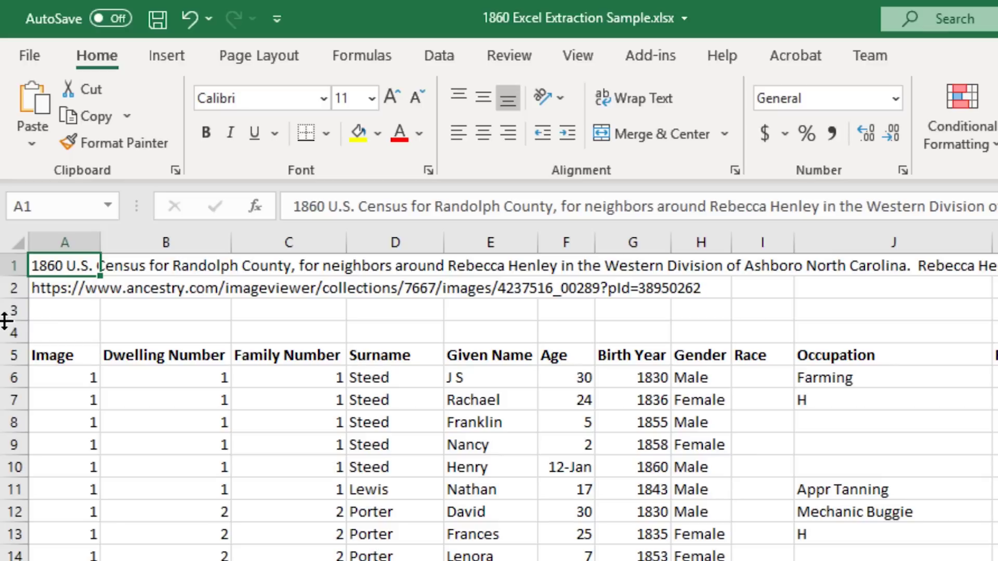
{"action": "left_click_drag", "start_coordinate": [14, 270], "coordinate": [10, 330]}
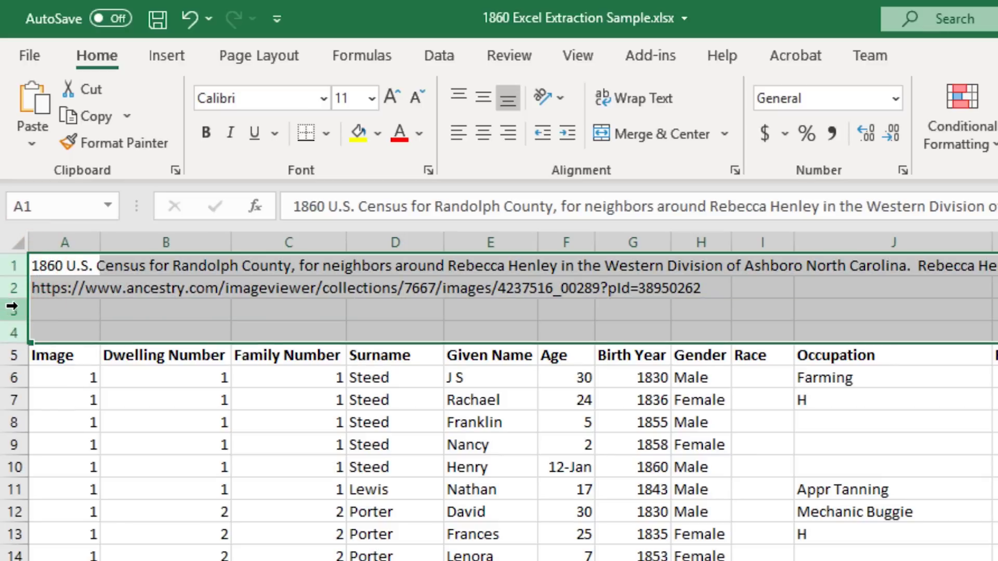
{"action": "right_click", "coordinate": [12, 307]}
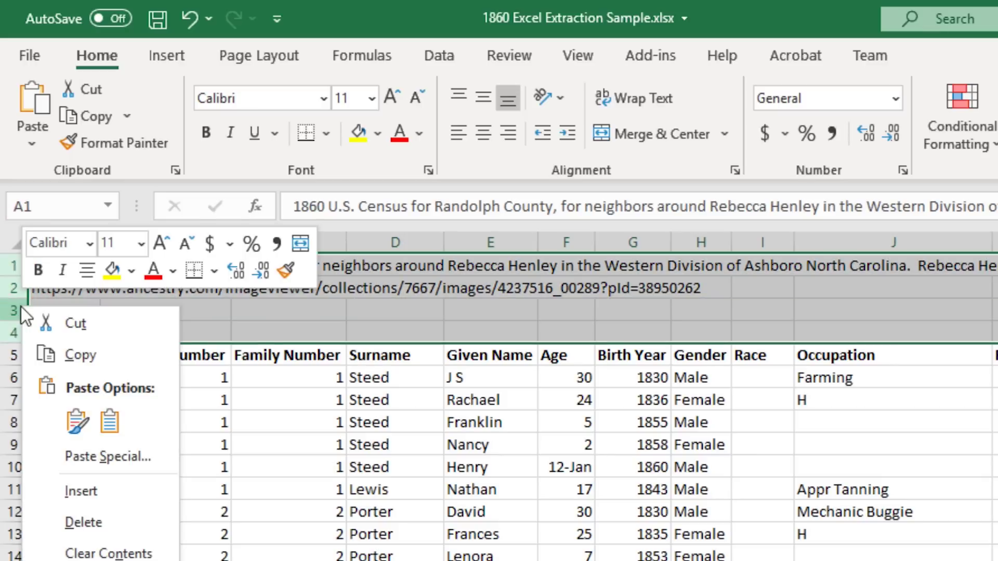
{"action": "left_click", "coordinate": [77, 489]}
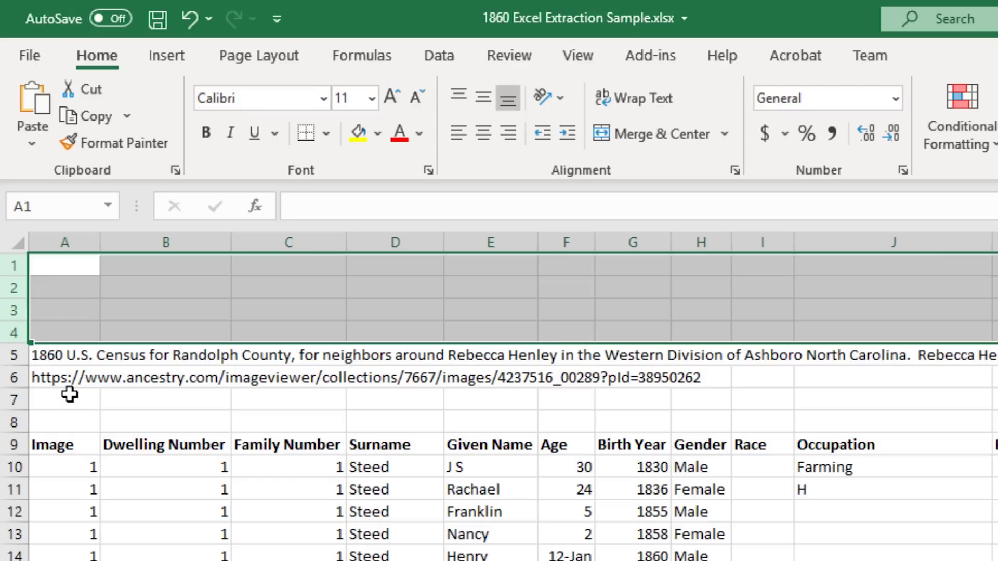
{"action": "key", "text": "ctrl+z"}
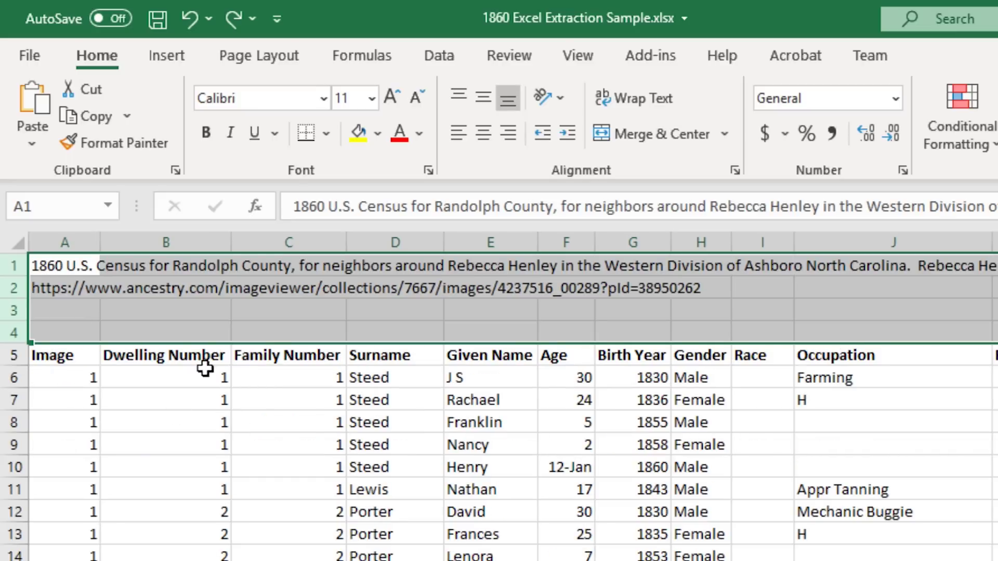
{"action": "left_click", "coordinate": [192, 331]}
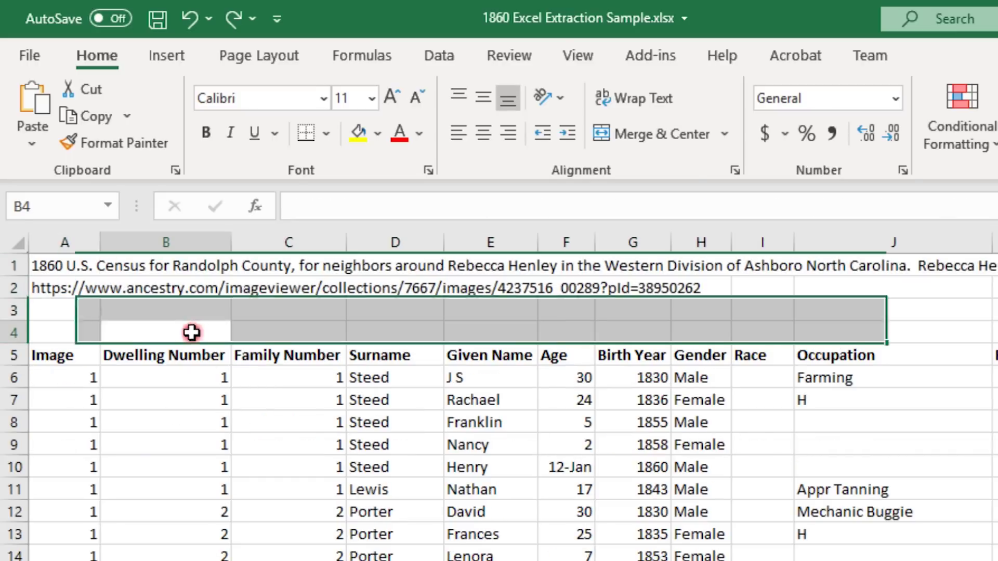
Examine the census description in A1 and the Ancestry source link in A2
{"action": "left_click", "coordinate": [46, 267]}
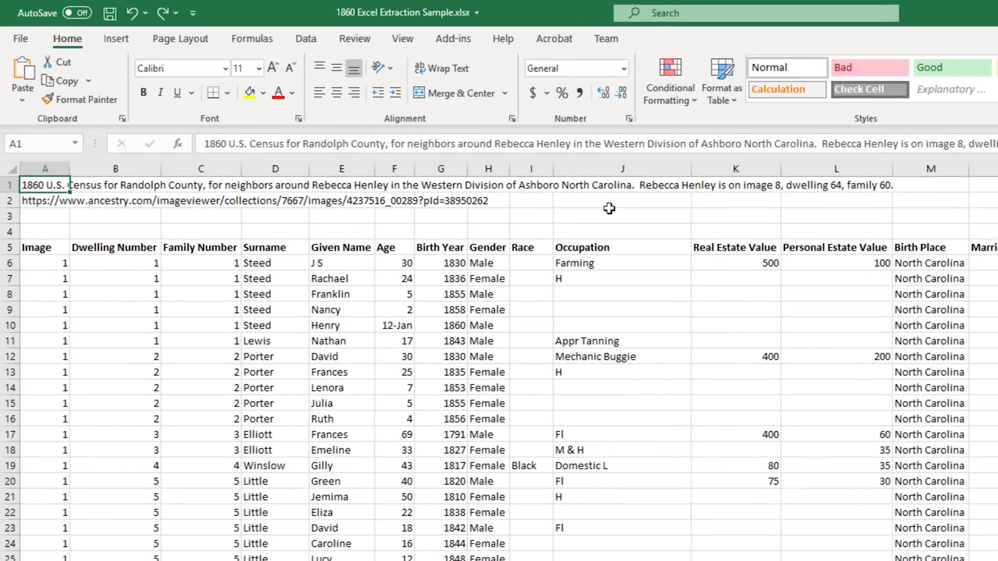
{"action": "left_click", "coordinate": [39, 202]}
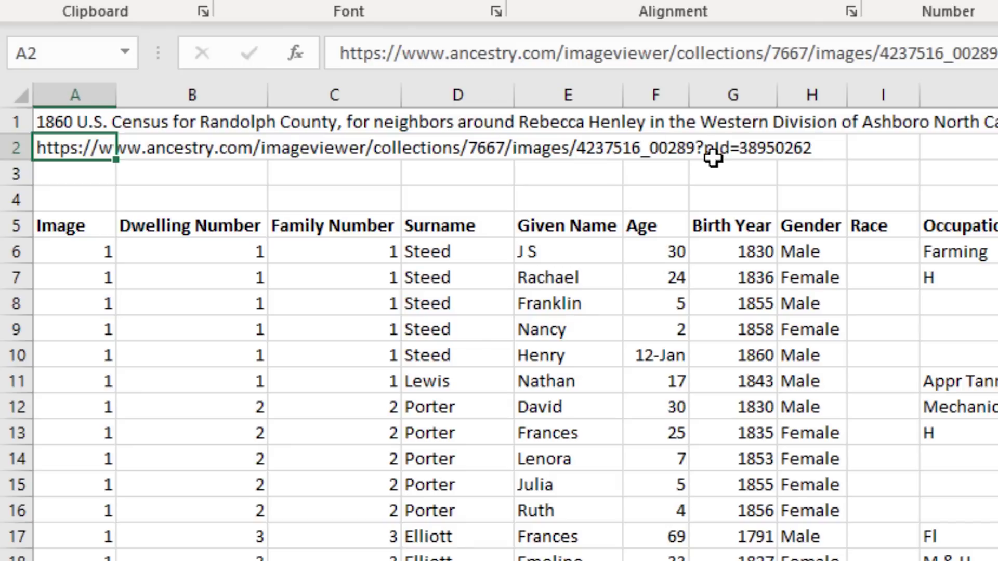
{"action": "left_click", "coordinate": [567, 127]}
{"action": "left_click", "coordinate": [40, 156]}
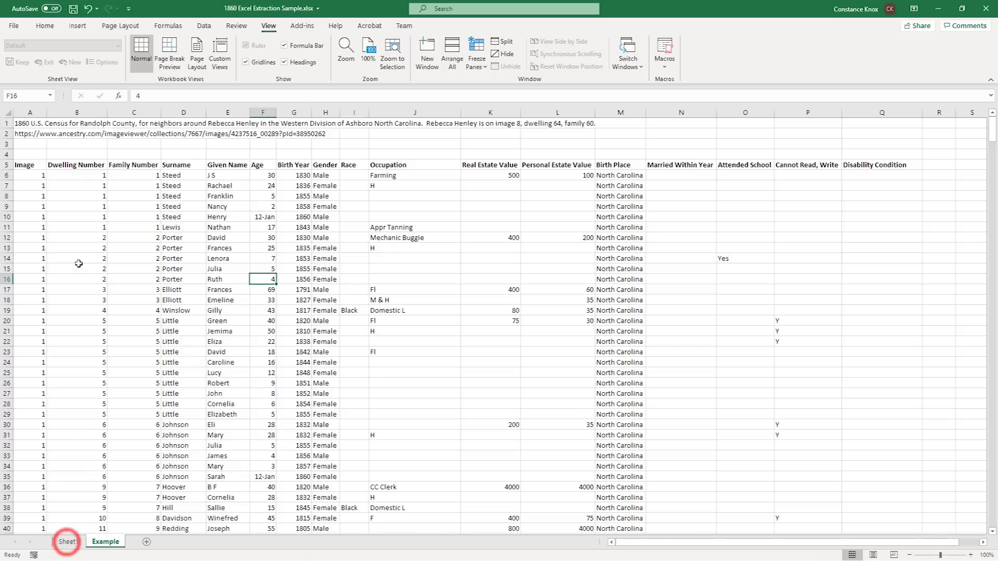
Check on Sheet1 how the heading row behaves while moving through the records, and return to the Example sheet
{"action": "left_click", "coordinate": [69, 543]}
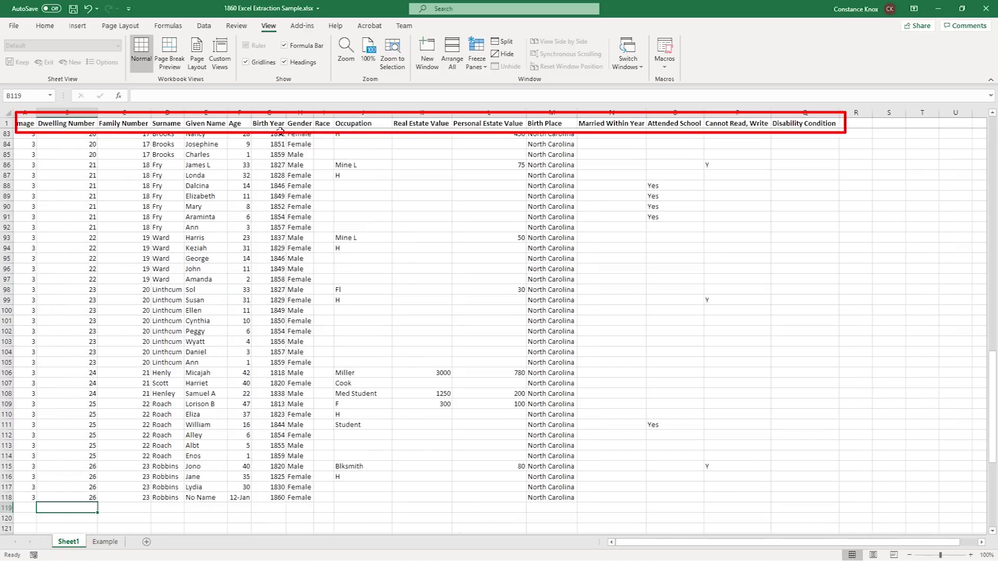
{"action": "scroll", "coordinate": [436, 218], "scroll_direction": "down", "scroll_amount": 3}
{"action": "scroll", "coordinate": [423, 230], "scroll_direction": "up", "scroll_amount": 5}
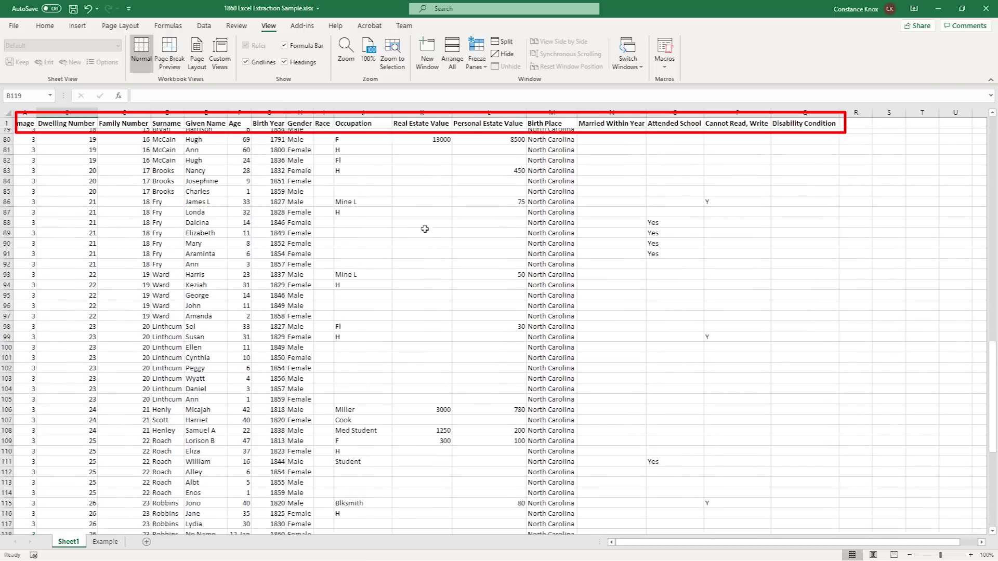
{"action": "scroll", "coordinate": [375, 174], "scroll_direction": "up", "scroll_amount": 13}
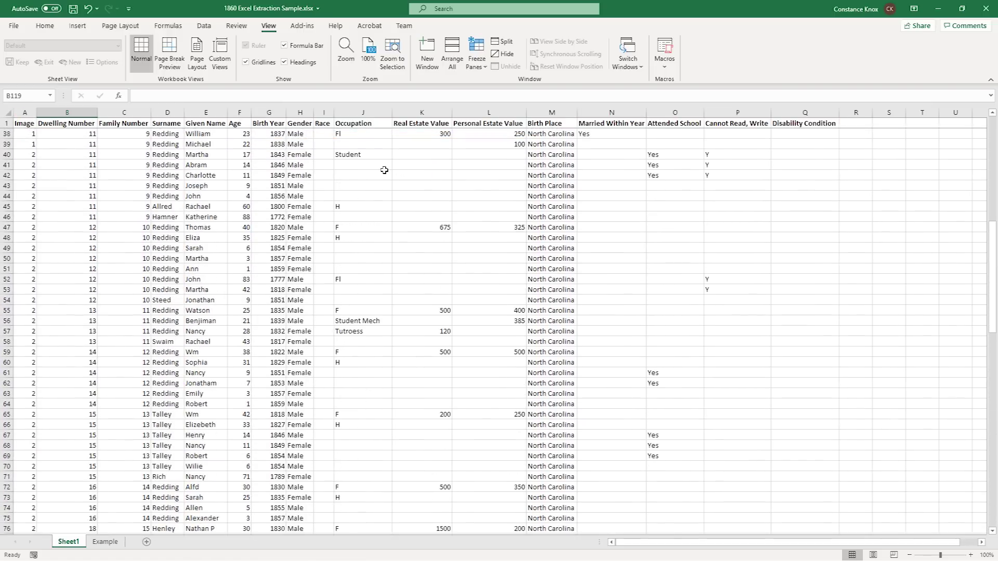
{"action": "left_click", "coordinate": [102, 545]}
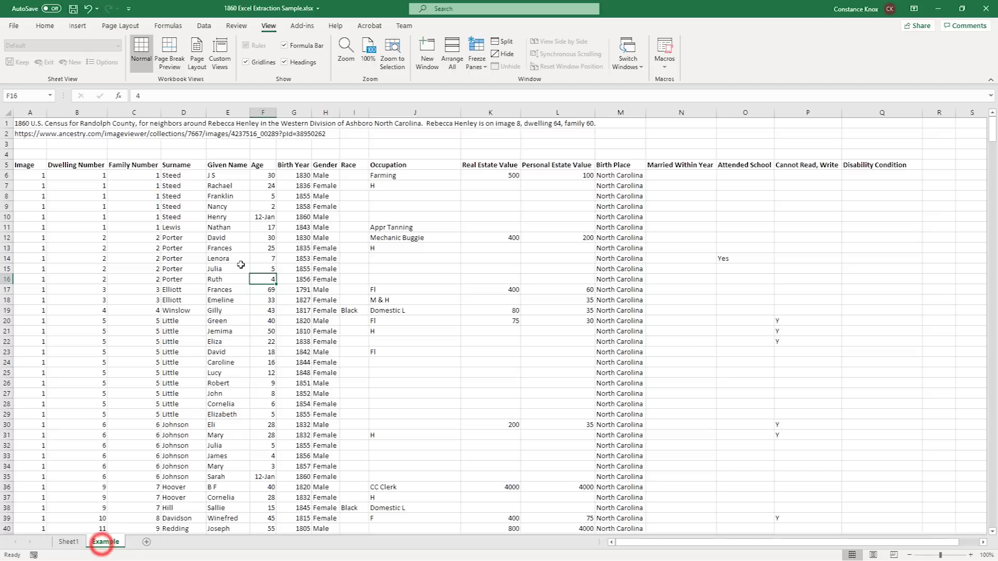
{"action": "left_click_drag", "start_coordinate": [7, 123], "coordinate": [7, 155]}
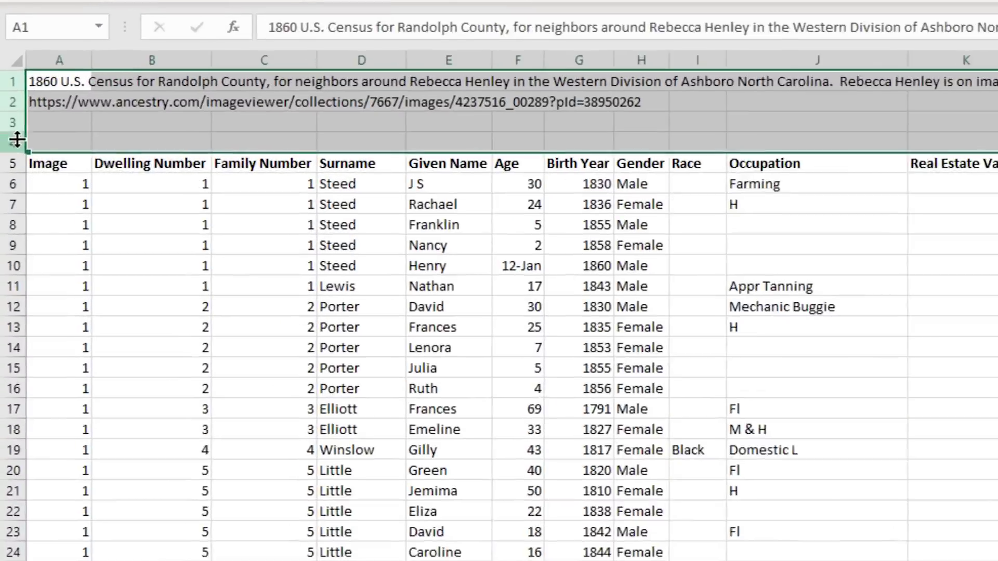
{"action": "right_click", "coordinate": [8, 154]}
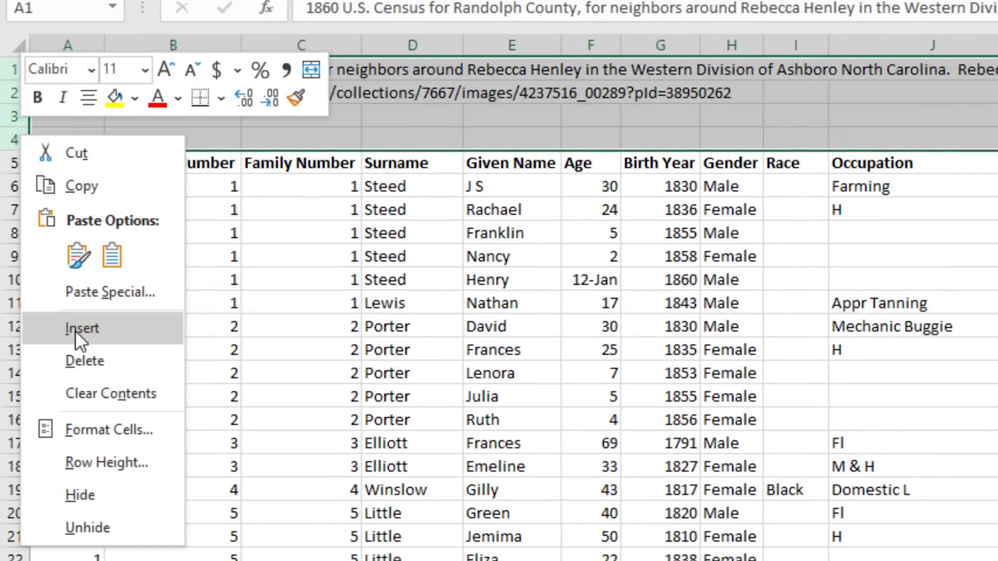
{"action": "left_click", "coordinate": [492, 285]}
{"action": "left_click", "coordinate": [134, 99]}
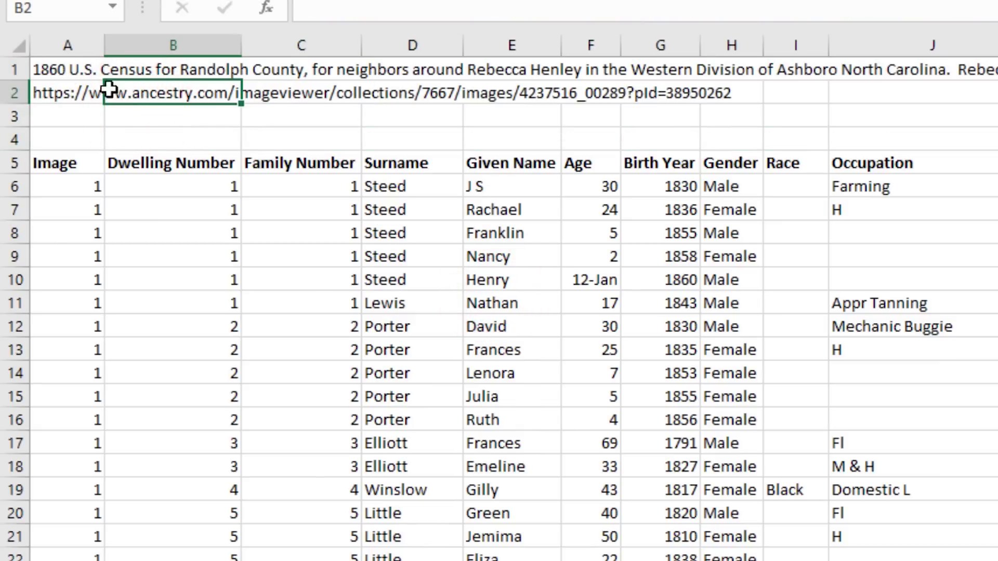
{"action": "left_click", "coordinate": [52, 97]}
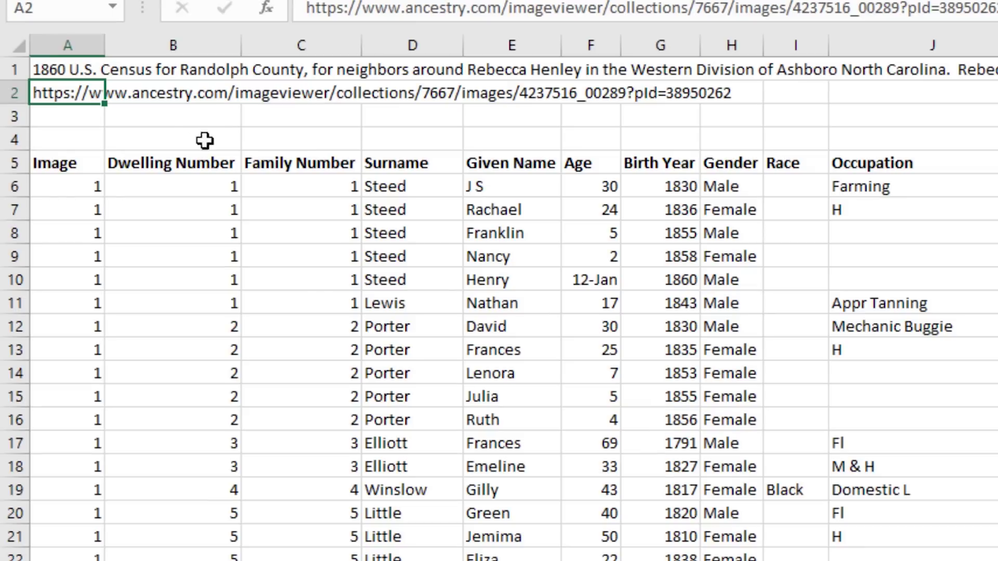
Split the Example sheet's window above row 6 to keep the description and column headings in view
{"action": "left_click", "coordinate": [57, 188]}
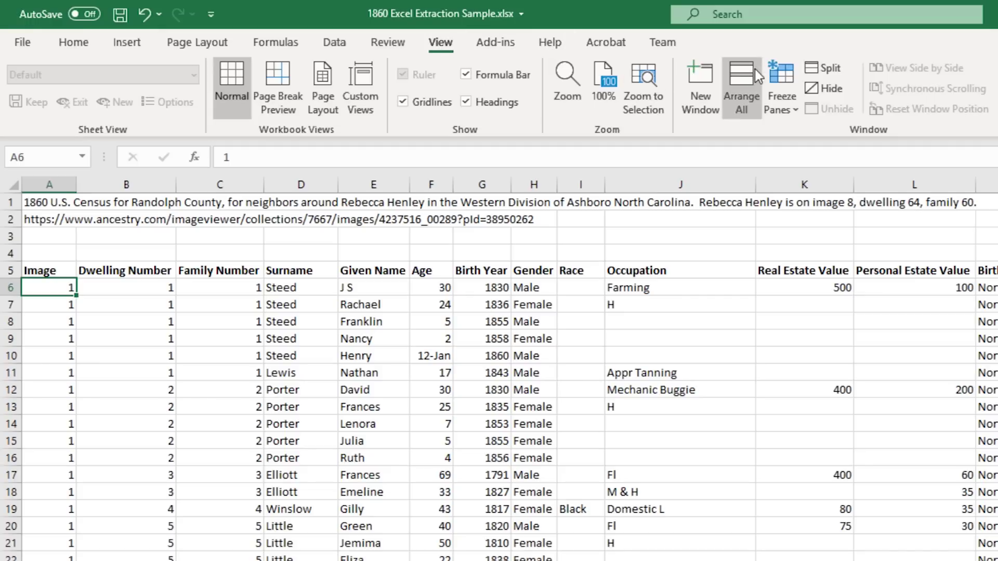
{"action": "left_click", "coordinate": [826, 69]}
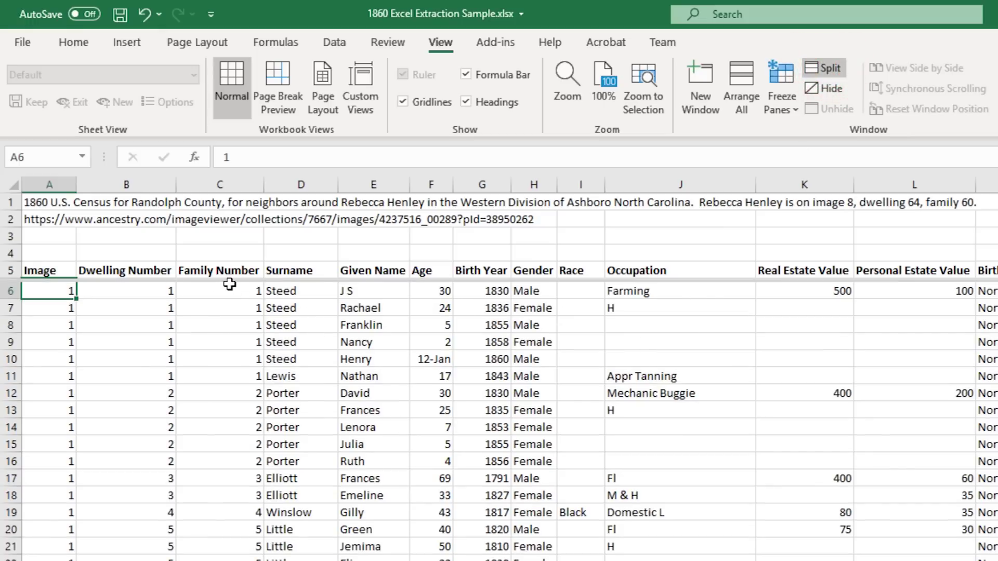
{"action": "scroll", "coordinate": [615, 471], "scroll_direction": "down", "scroll_amount": 1}
{"action": "scroll", "coordinate": [616, 470], "scroll_direction": "down", "scroll_amount": 14}
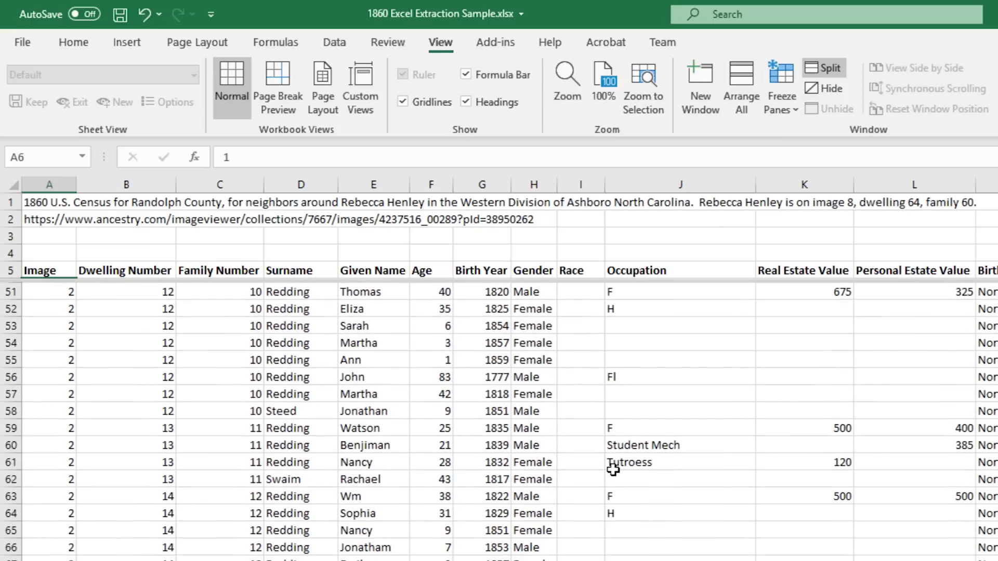
{"action": "scroll", "coordinate": [612, 469], "scroll_direction": "up", "scroll_amount": 14}
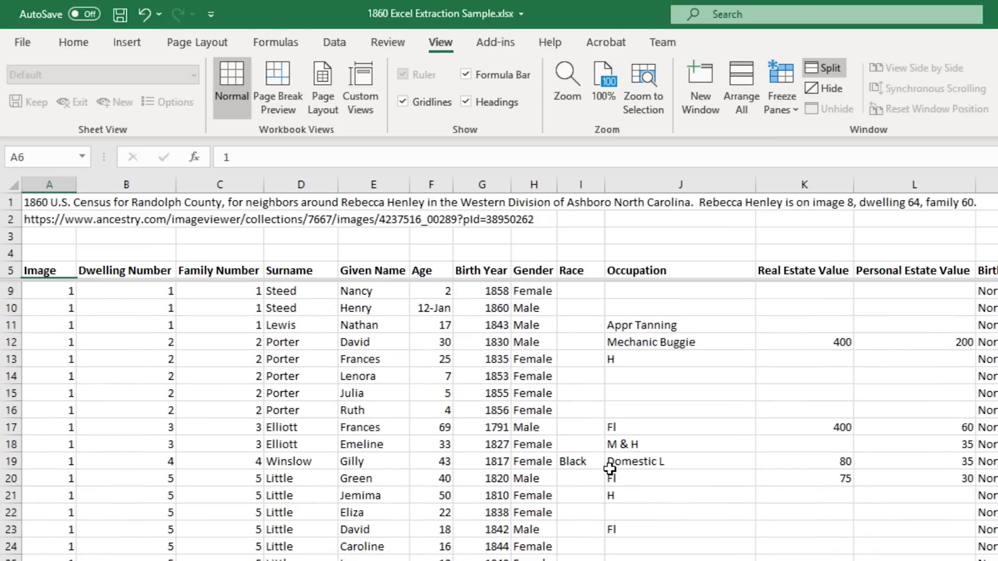
{"action": "scroll", "coordinate": [610, 469], "scroll_direction": "up", "scroll_amount": 3}
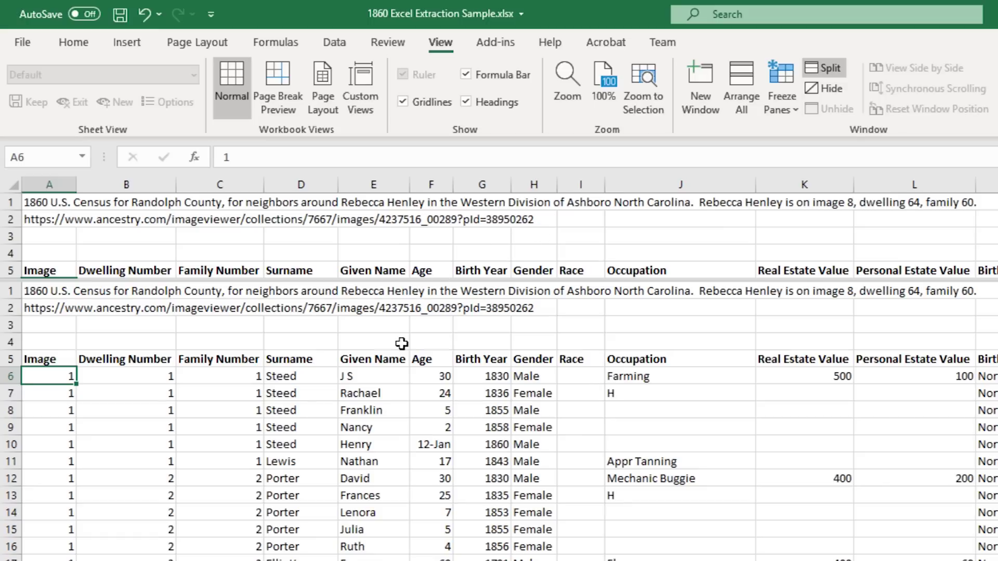
Look through the extracted records under the fixed headings down to the last images, and return to the first records
{"action": "scroll", "coordinate": [385, 435], "scroll_direction": "down", "scroll_amount": 4}
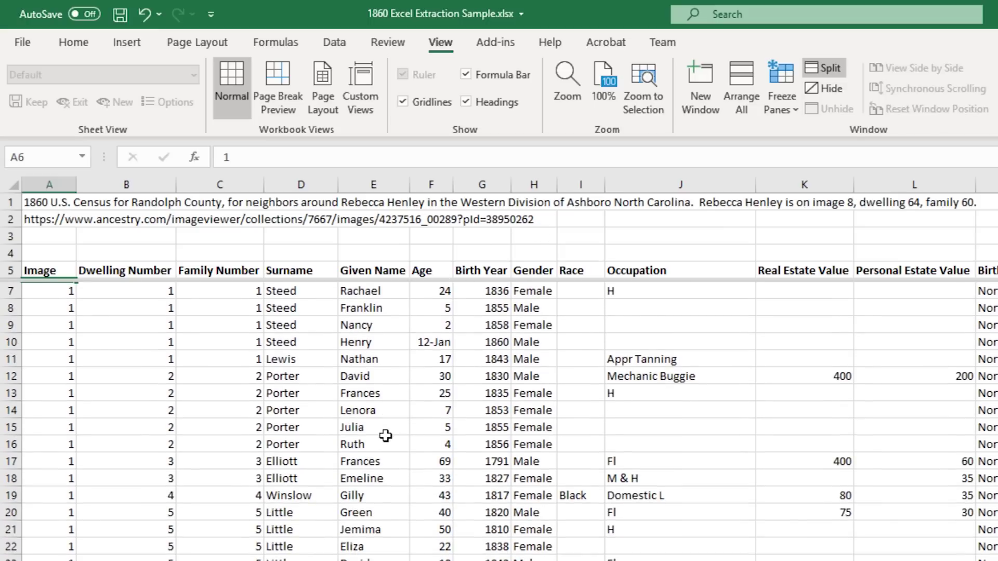
{"action": "scroll", "coordinate": [385, 435], "scroll_direction": "down", "scroll_amount": 7}
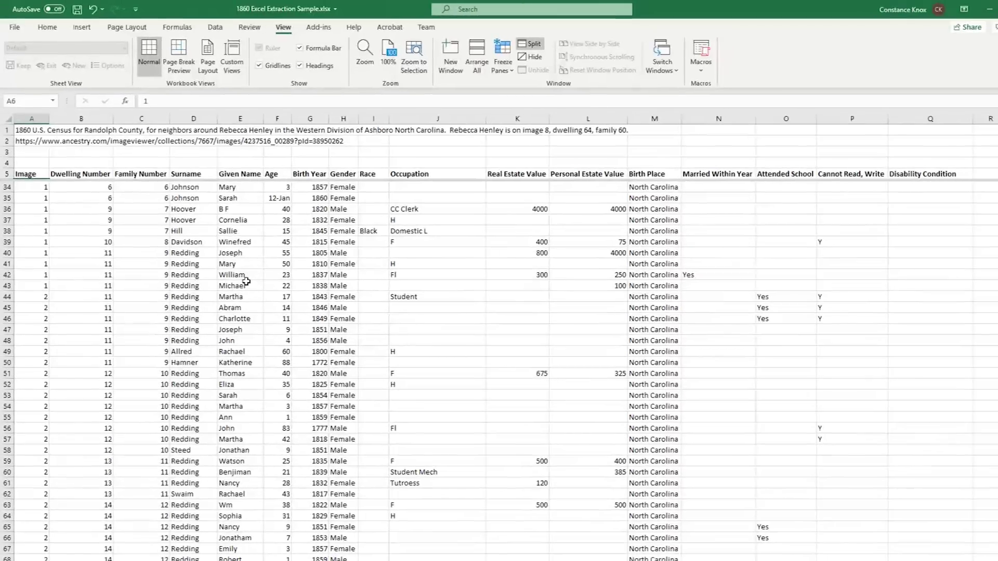
{"action": "scroll", "coordinate": [244, 282], "scroll_direction": "down", "scroll_amount": 12}
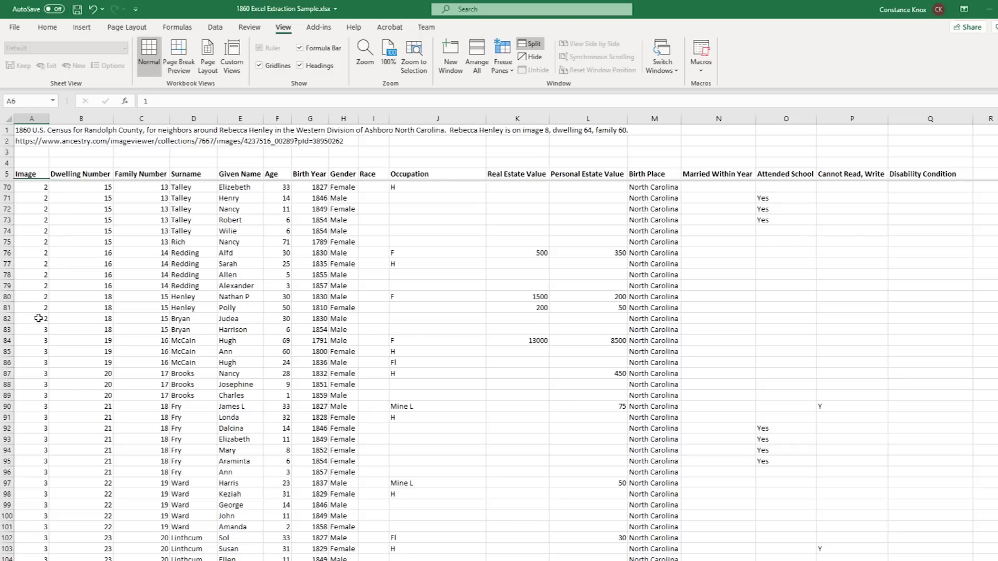
{"action": "scroll", "coordinate": [38, 318], "scroll_direction": "down", "scroll_amount": 16}
{"action": "scroll", "coordinate": [35, 329], "scroll_direction": "down", "scroll_amount": 13}
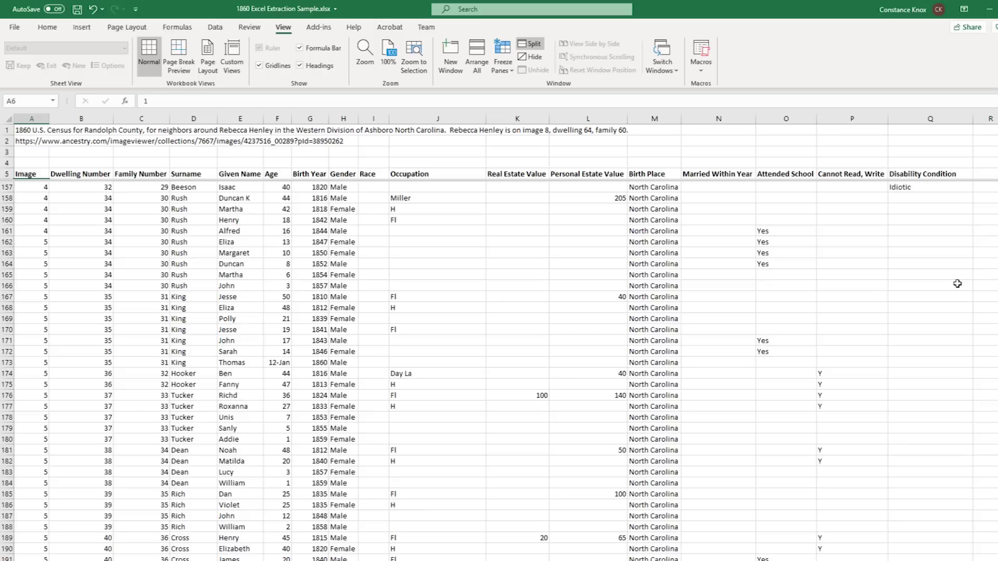
{"action": "left_click_drag", "start_coordinate": [997, 284], "coordinate": [980, 517]}
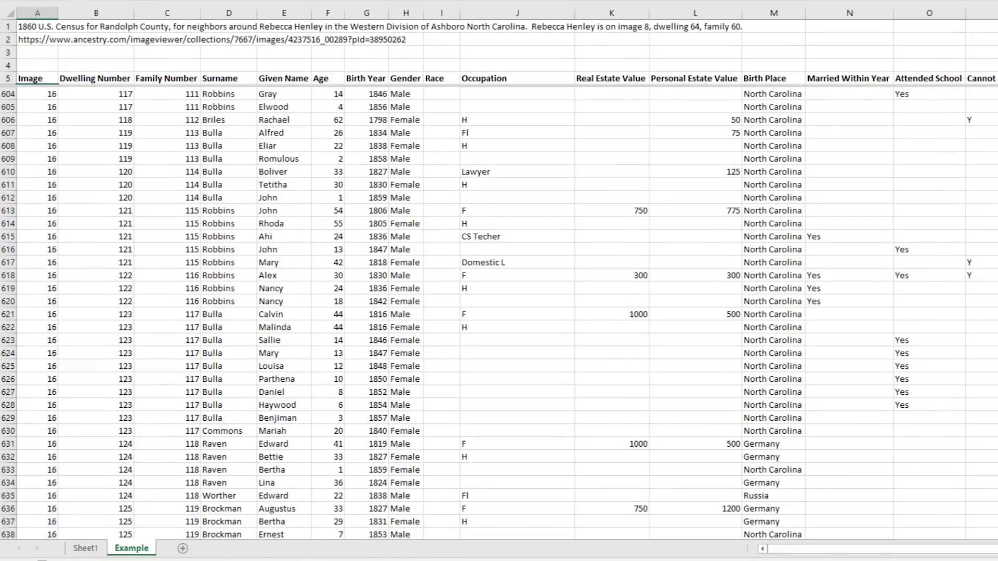
{"action": "key", "text": "ctrl+Home"}
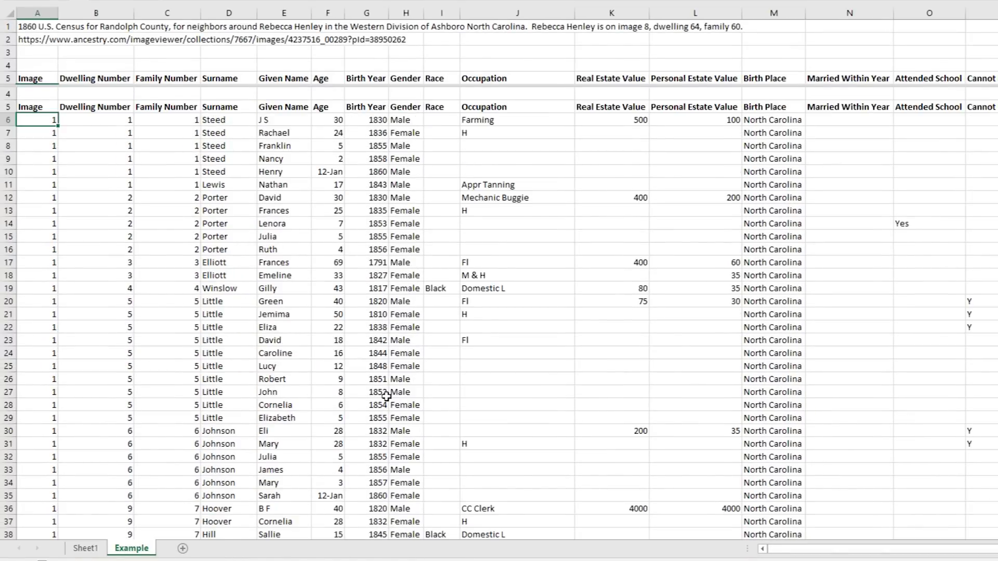
{"action": "scroll", "coordinate": [386, 396], "scroll_direction": "down", "scroll_amount": 1}
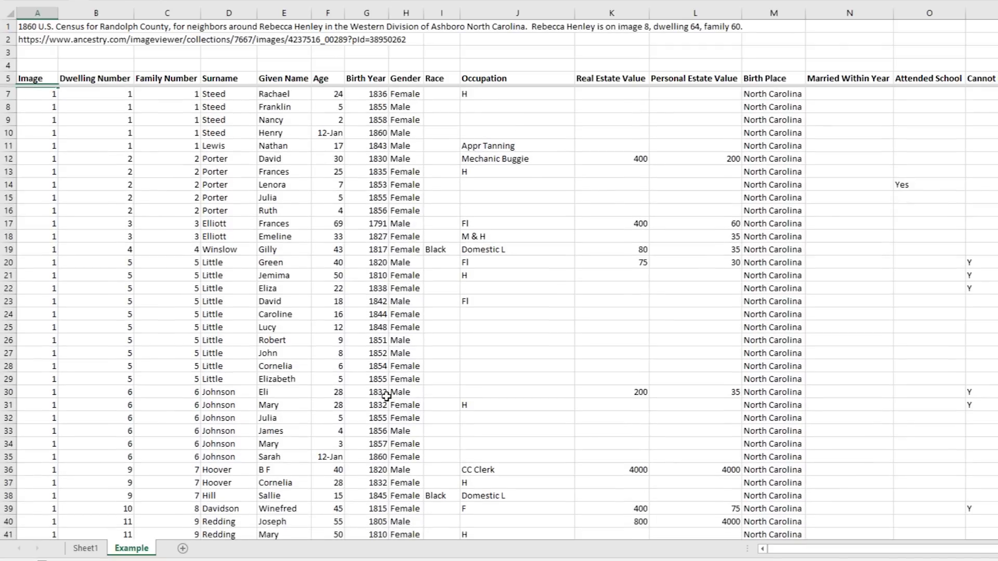
Turn on the filter for the column headings in row 5, from Image to Disability Condition
{"action": "left_click", "coordinate": [33, 78]}
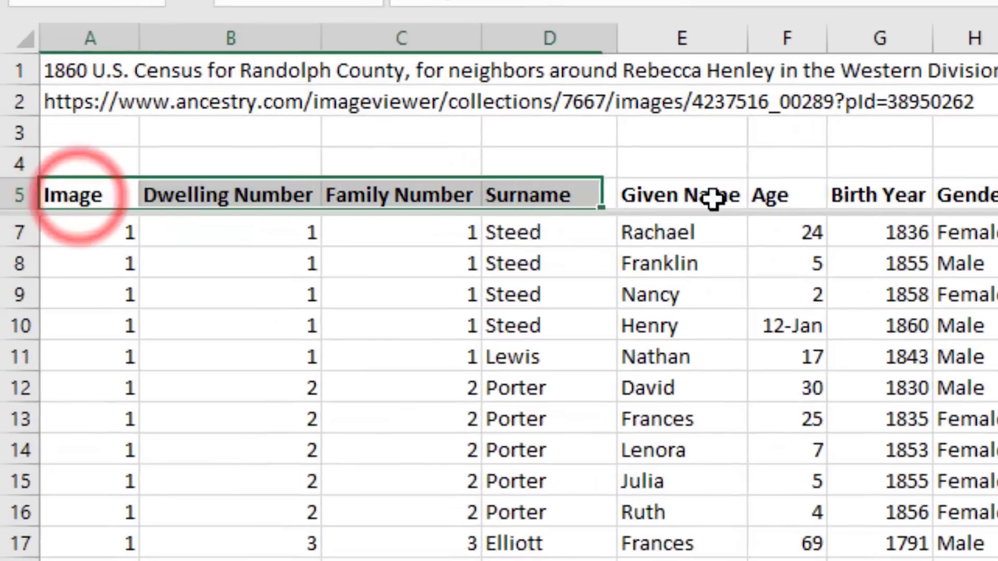
{"action": "left_click_drag", "start_coordinate": [712, 199], "coordinate": [997, 207]}
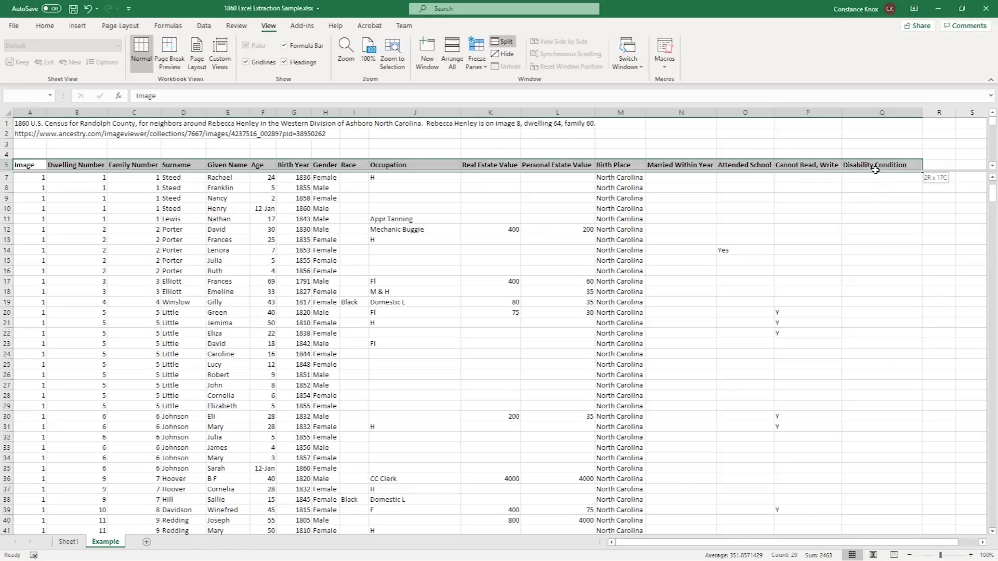
{"action": "left_click_drag", "start_coordinate": [875, 169], "coordinate": [875, 169]}
{"action": "left_click", "coordinate": [45, 25]}
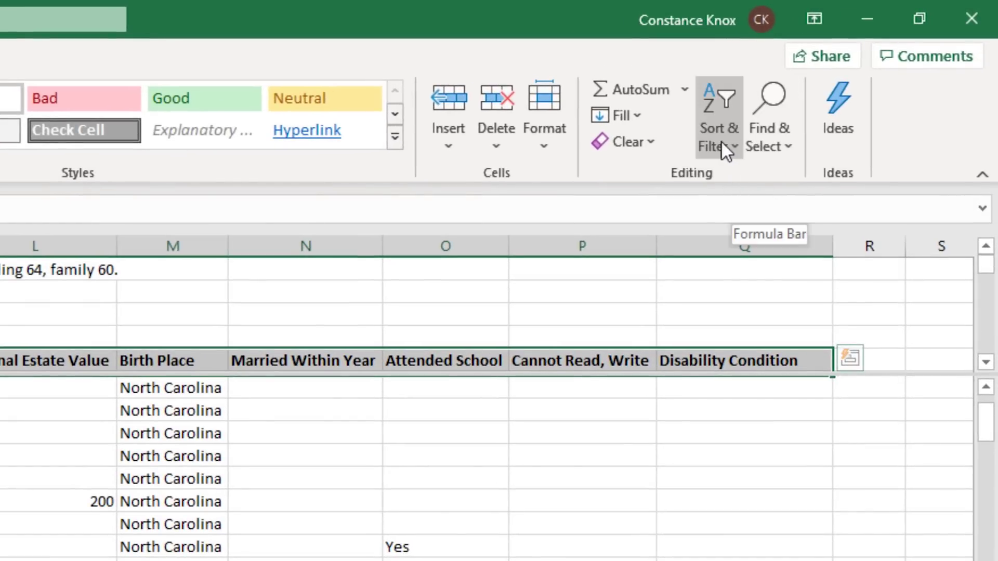
{"action": "left_click", "coordinate": [721, 148]}
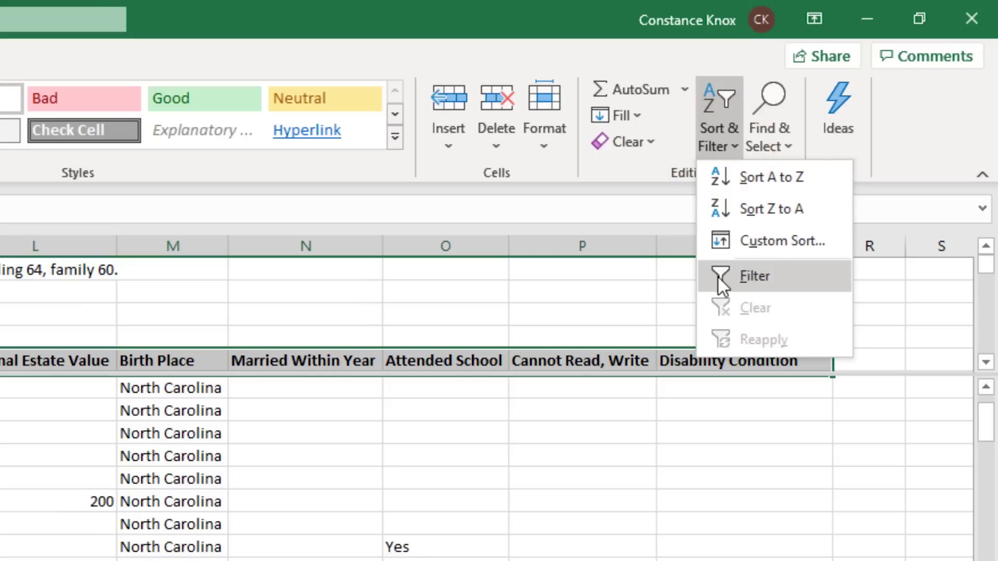
{"action": "left_click", "coordinate": [765, 278]}
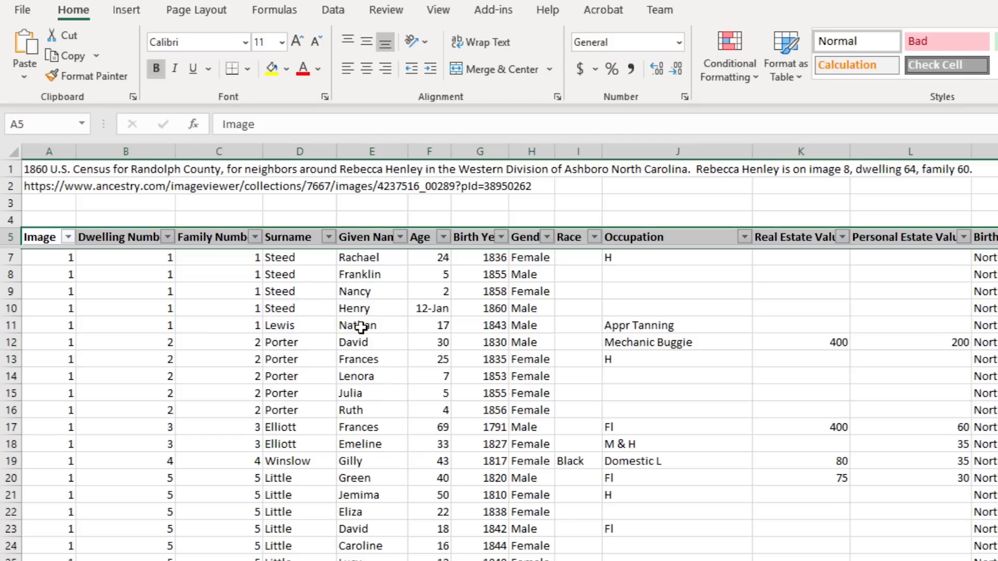
{"action": "left_click", "coordinate": [329, 238]}
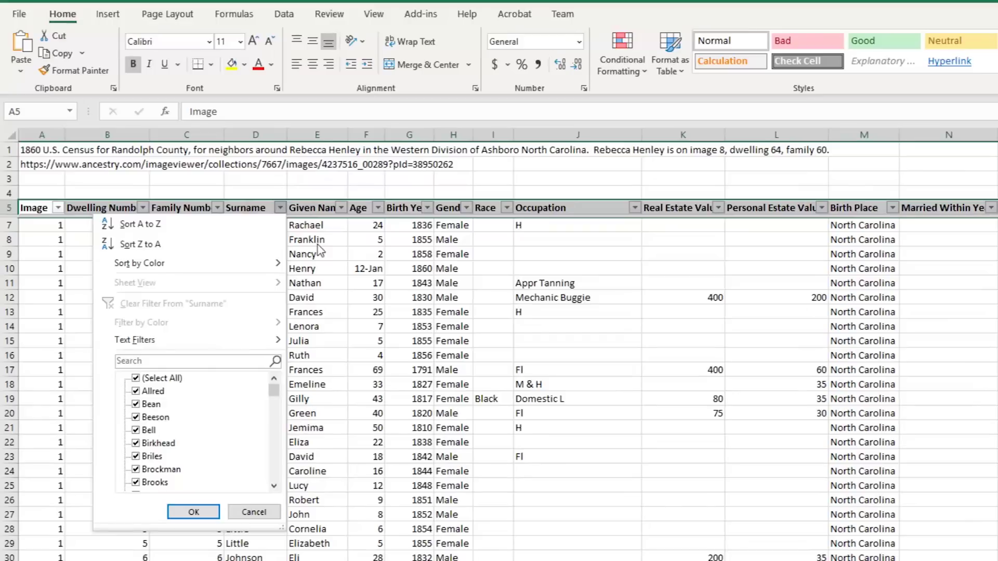
{"action": "left_click", "coordinate": [315, 242]}
{"action": "left_click", "coordinate": [263, 238]}
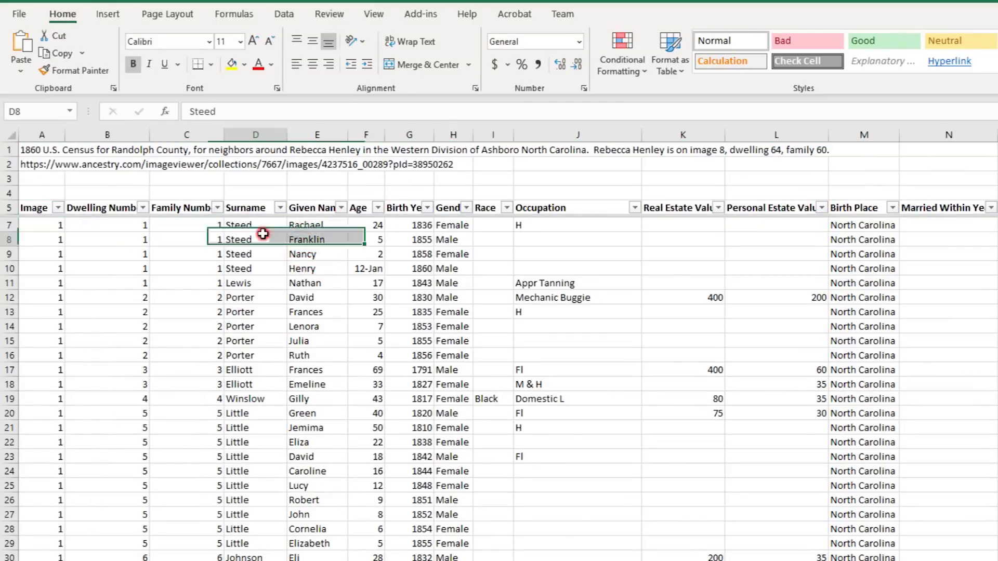
Filter the Surname column to only the two spellings of the family name mentioned in the sheet's description
{"action": "left_click", "coordinate": [281, 209]}
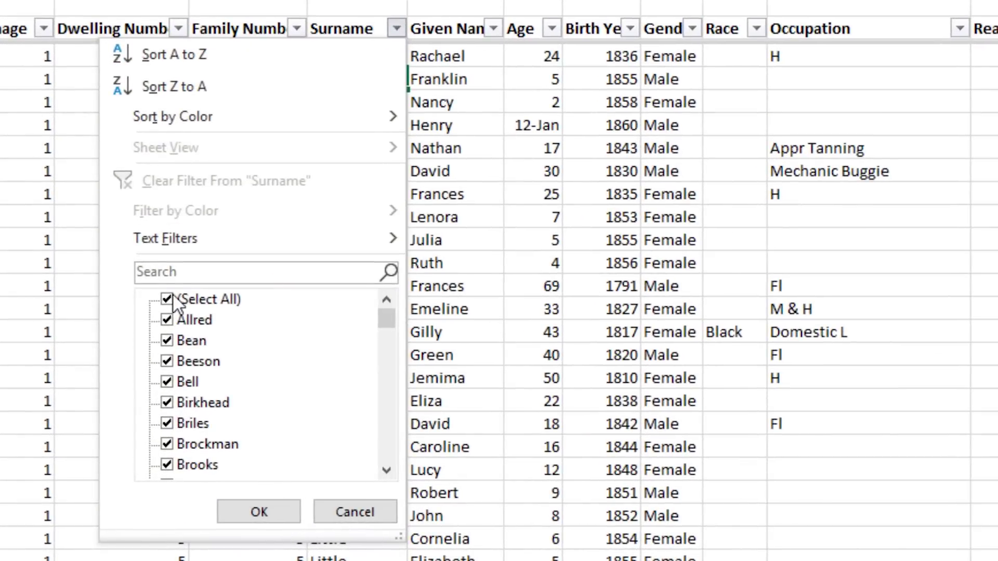
{"action": "scroll", "coordinate": [261, 407], "scroll_direction": "down", "scroll_amount": 9}
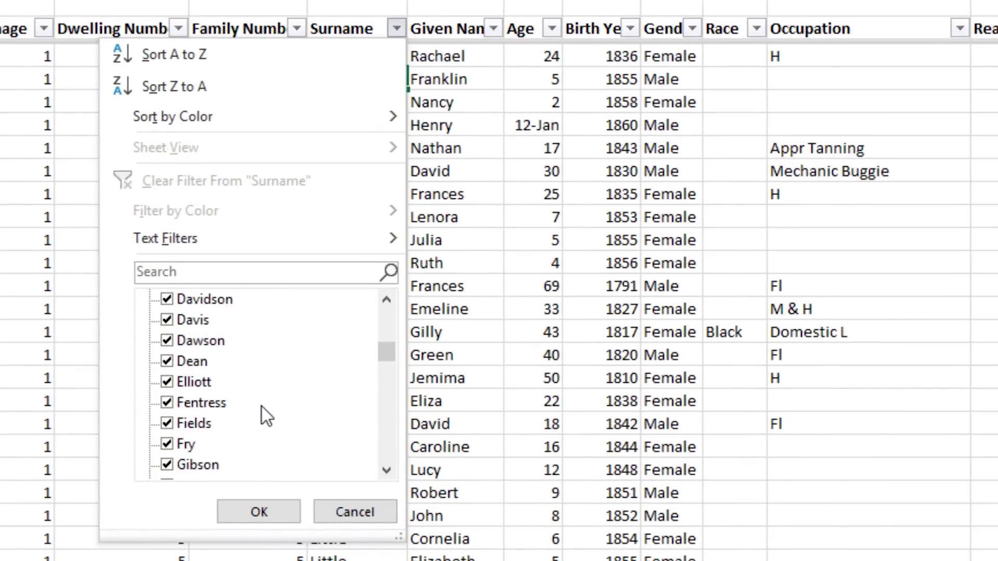
{"action": "scroll", "coordinate": [261, 407], "scroll_direction": "down", "scroll_amount": 5}
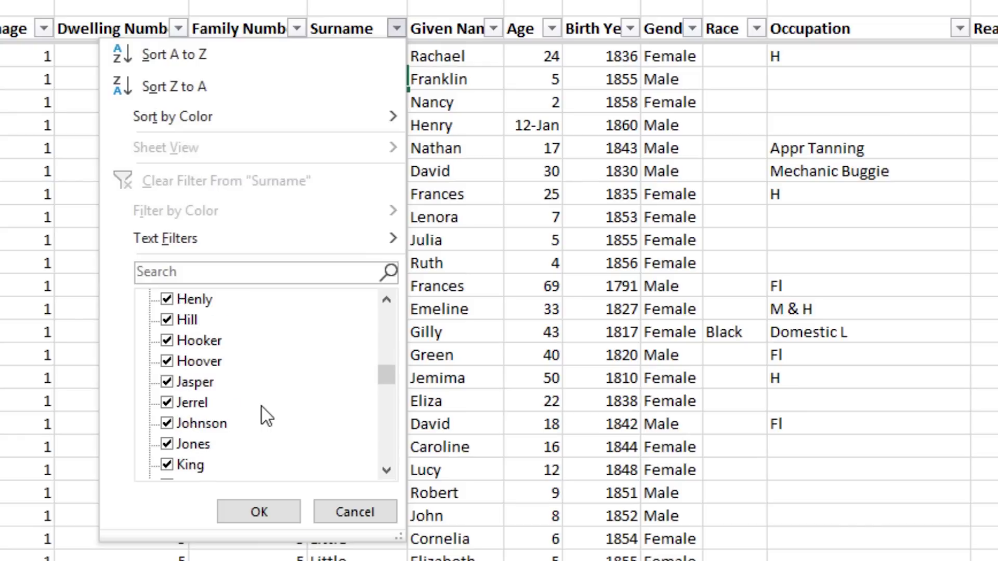
{"action": "scroll", "coordinate": [262, 407], "scroll_direction": "up", "scroll_amount": 1}
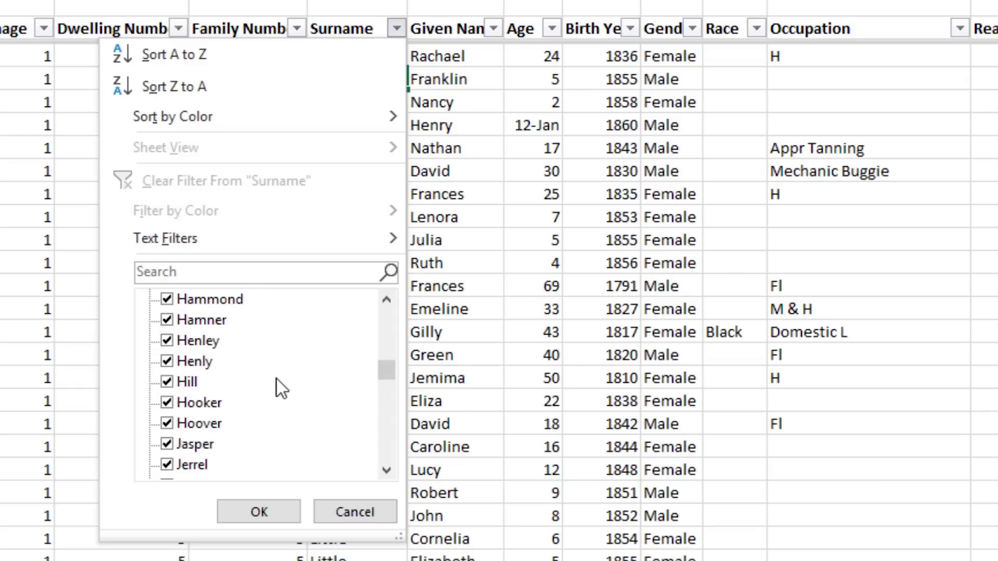
{"action": "scroll", "coordinate": [275, 377], "scroll_direction": "up", "scroll_amount": 15}
{"action": "scroll", "coordinate": [276, 368], "scroll_direction": "up", "scroll_amount": 3}
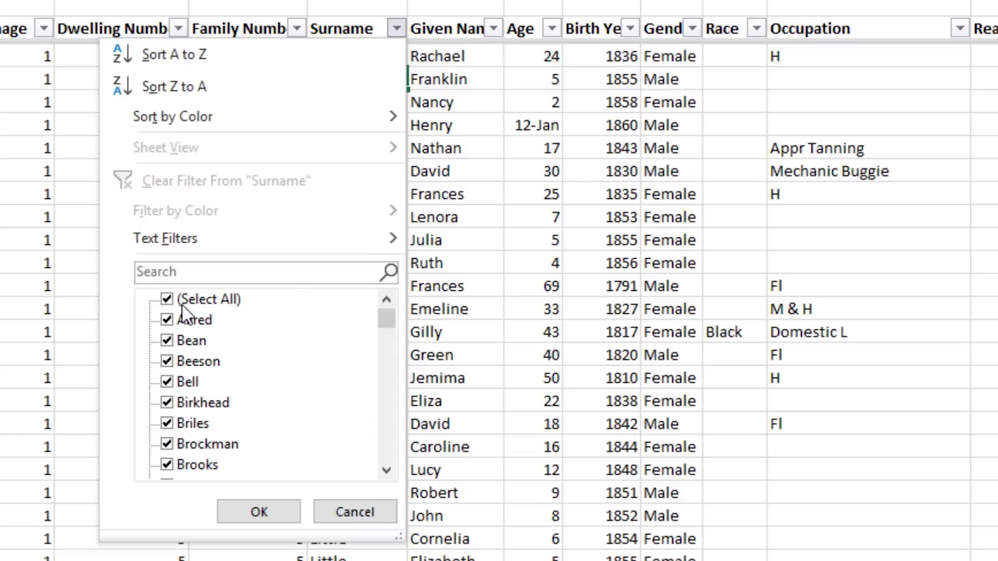
{"action": "left_click", "coordinate": [168, 304]}
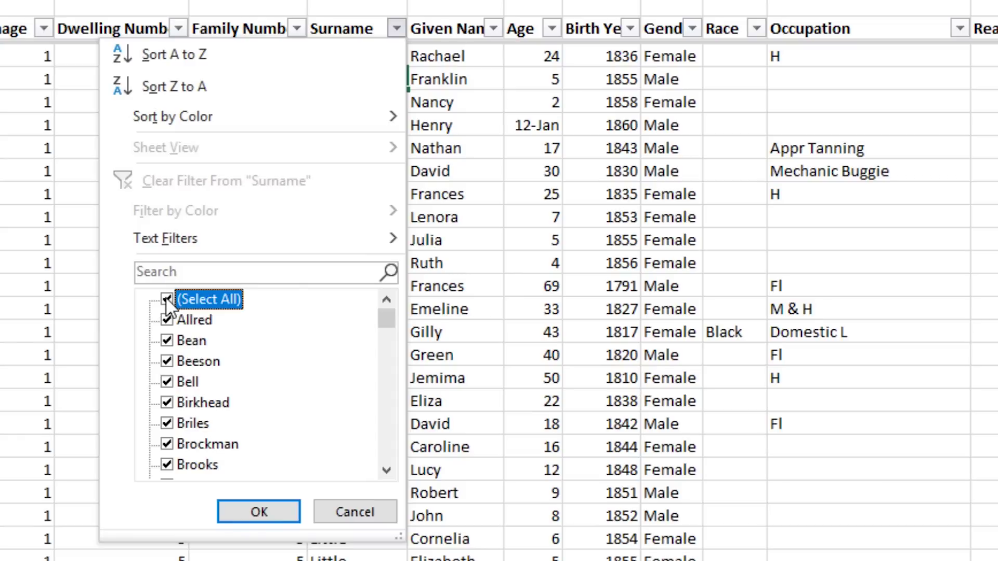
{"action": "left_click", "coordinate": [167, 300]}
{"action": "scroll", "coordinate": [239, 353], "scroll_direction": "down", "scroll_amount": 6}
{"action": "scroll", "coordinate": [248, 345], "scroll_direction": "down", "scroll_amount": 10}
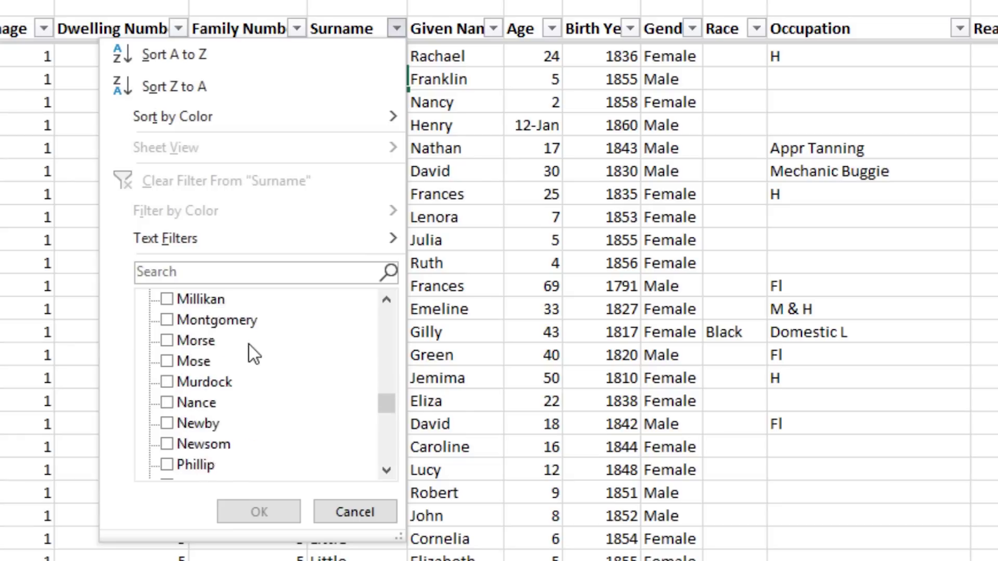
{"action": "scroll", "coordinate": [248, 345], "scroll_direction": "up", "scroll_amount": 6}
{"action": "left_click", "coordinate": [168, 402]}
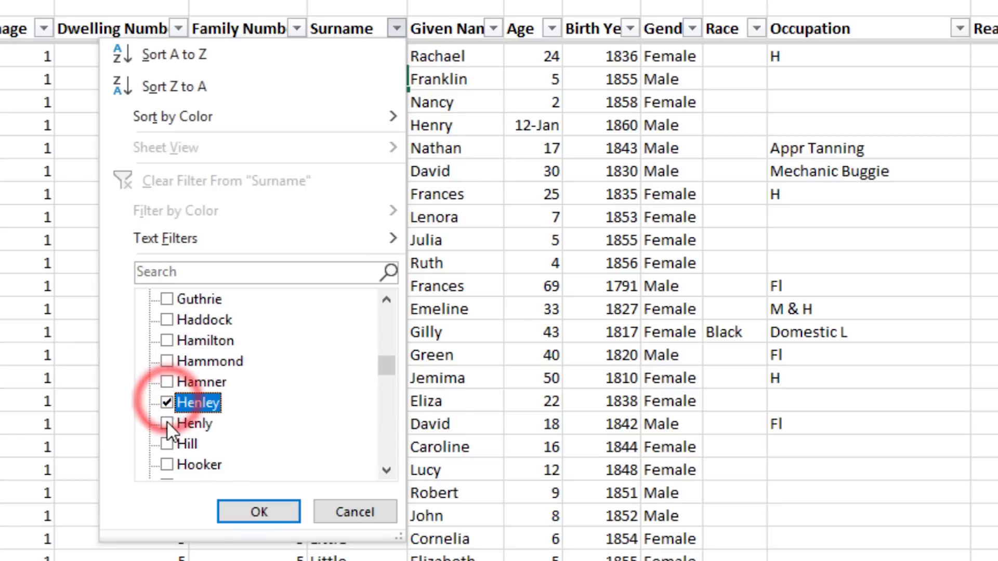
{"action": "left_click", "coordinate": [167, 423]}
{"action": "left_click", "coordinate": [257, 512]}
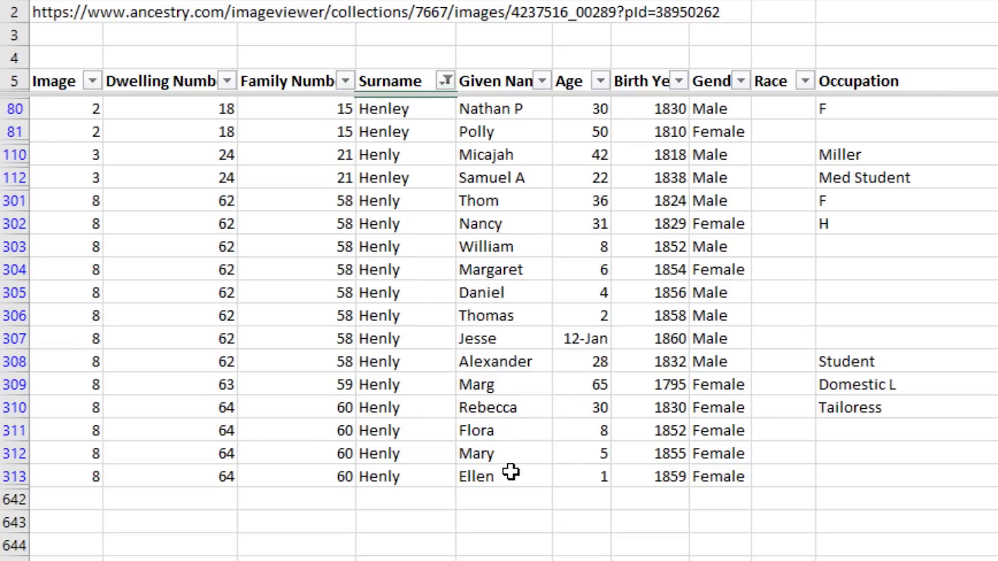
Reset the Surname filter so that all surnames are selected again
{"action": "left_click", "coordinate": [446, 81]}
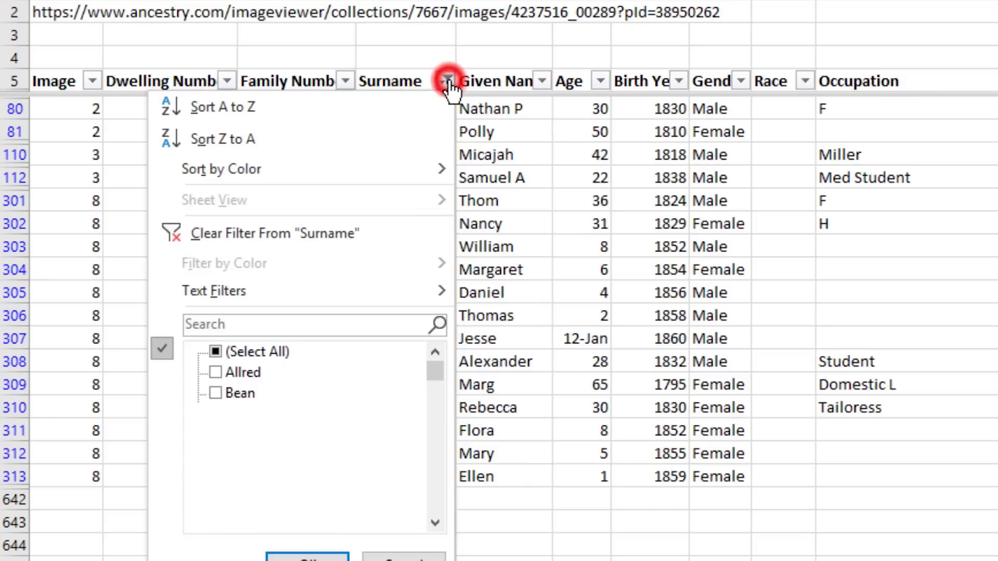
{"action": "left_click", "coordinate": [215, 352]}
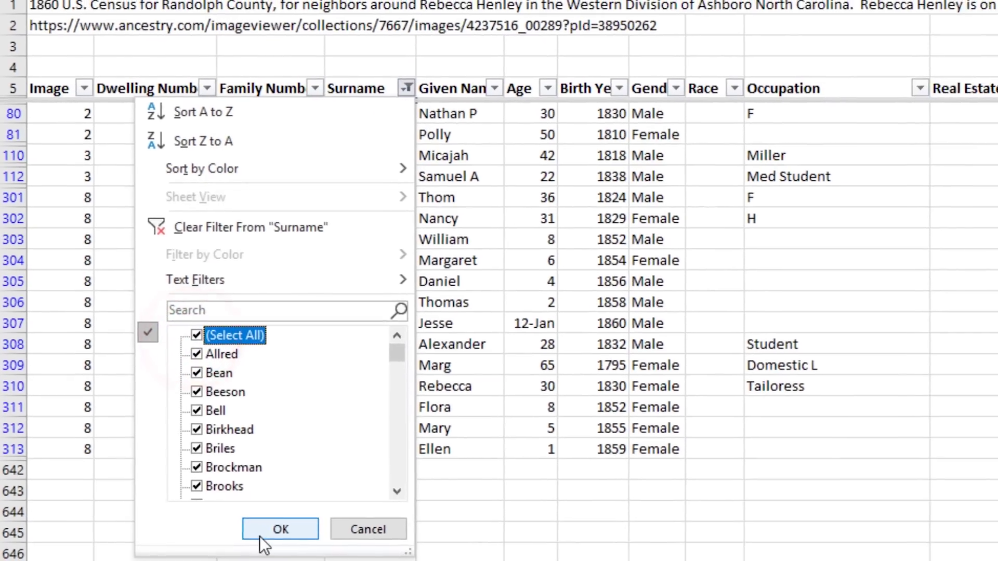
{"action": "left_click", "coordinate": [307, 559]}
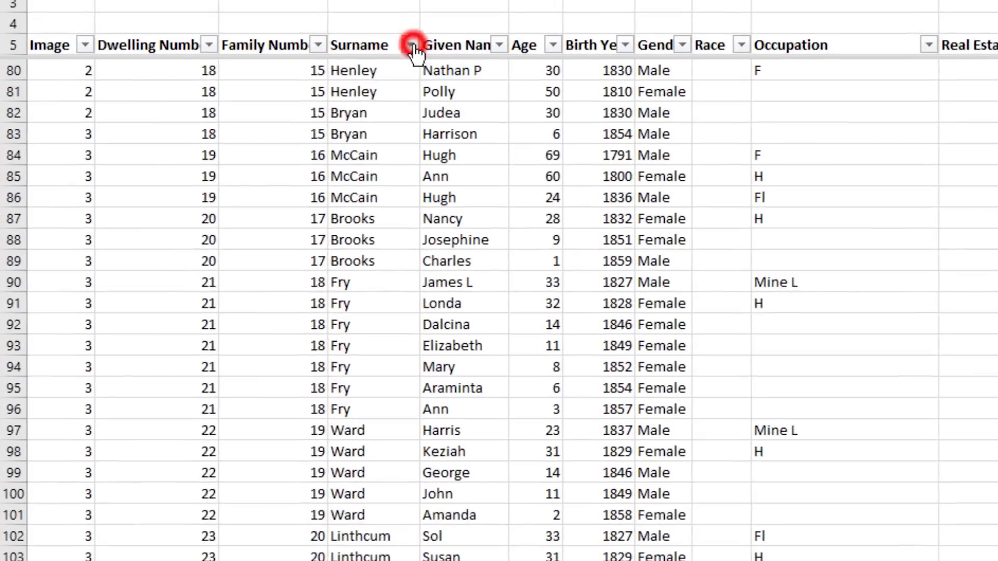
Filter the Surname column to only the surname recorded for dwelling 72, family 68 on image 9
{"action": "left_click", "coordinate": [201, 165]}
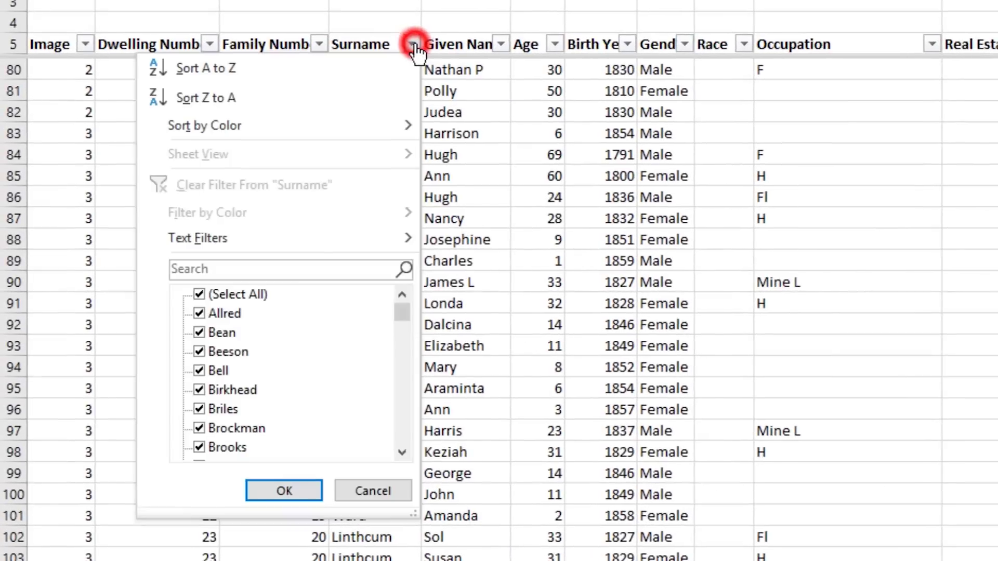
{"action": "left_click", "coordinate": [199, 293]}
{"action": "scroll", "coordinate": [286, 402], "scroll_direction": "down", "scroll_amount": 3}
{"action": "scroll", "coordinate": [287, 403], "scroll_direction": "down", "scroll_amount": 2}
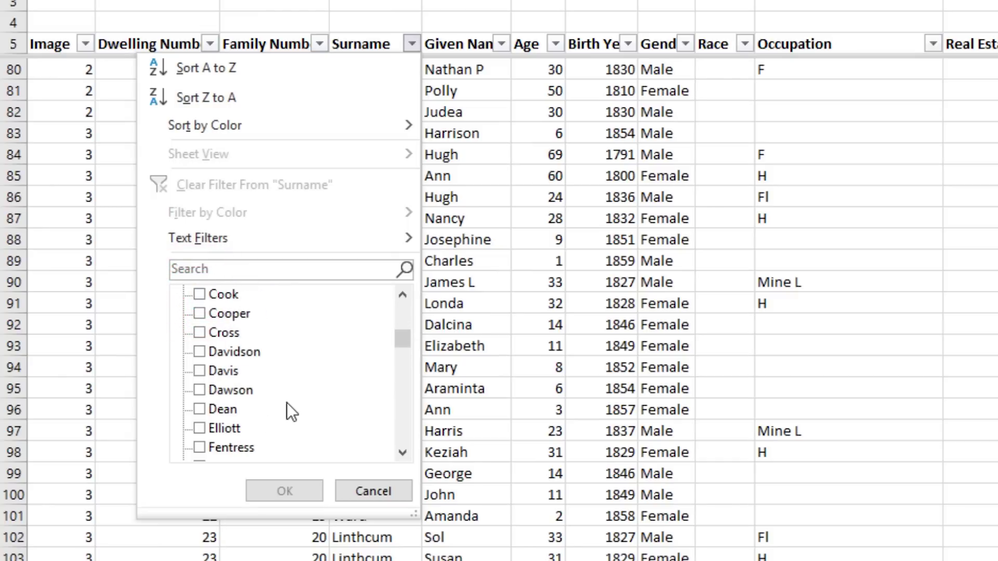
{"action": "left_click", "coordinate": [200, 371]}
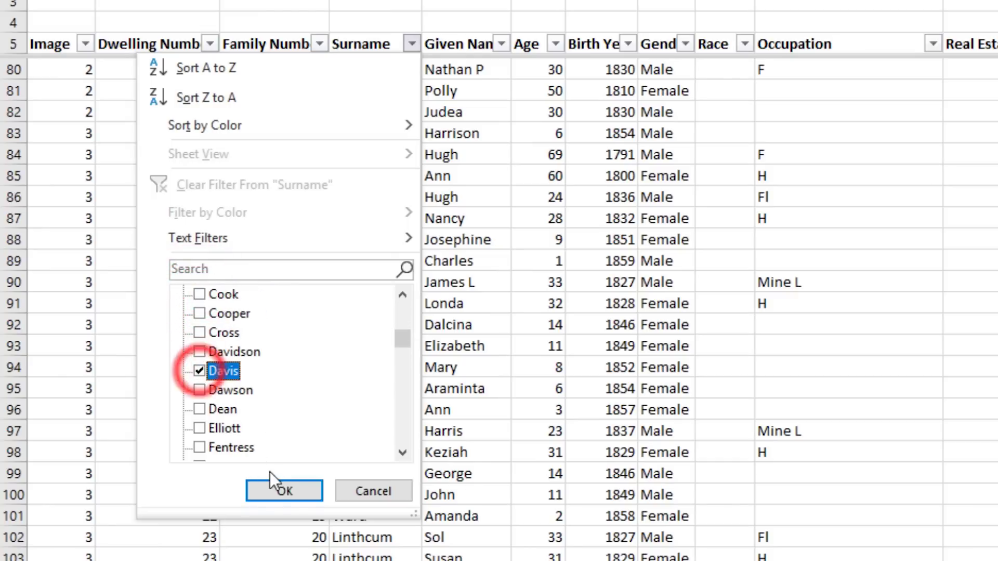
{"action": "left_click", "coordinate": [271, 493]}
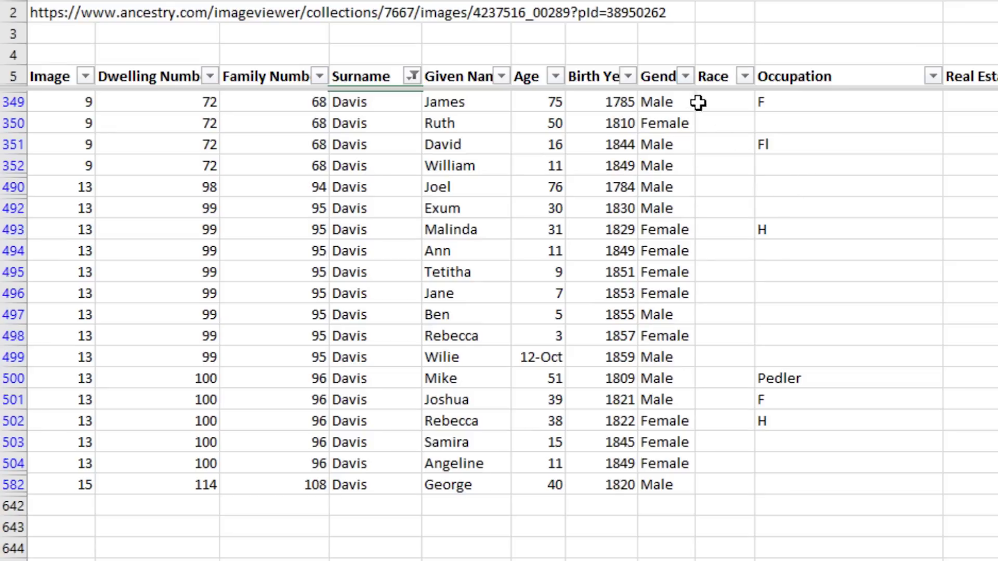
Filter the Gender column to Male only and look at the age recorded in row 499
{"action": "left_click", "coordinate": [686, 78]}
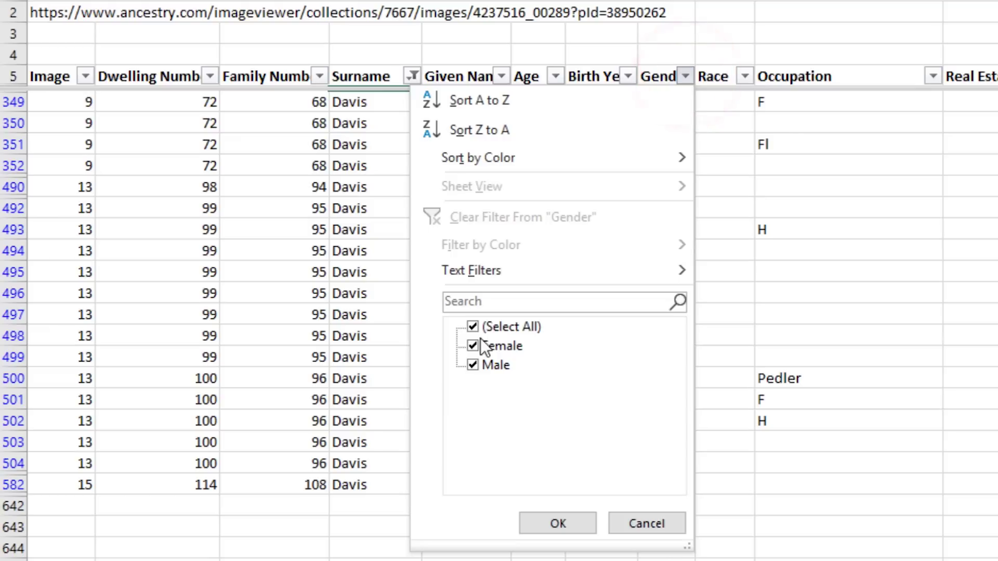
{"action": "left_click", "coordinate": [471, 326]}
{"action": "left_click", "coordinate": [470, 366]}
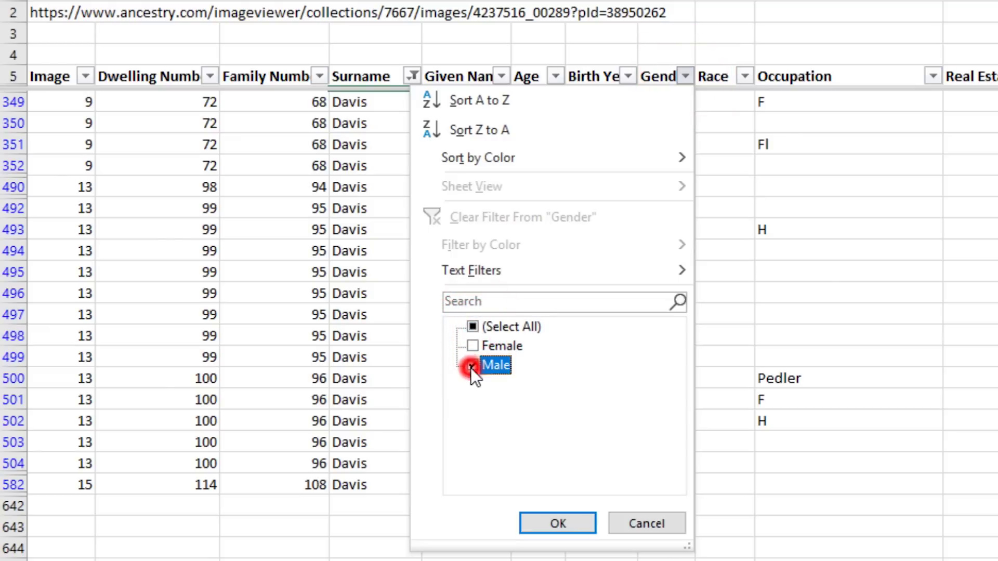
{"action": "left_click", "coordinate": [544, 517]}
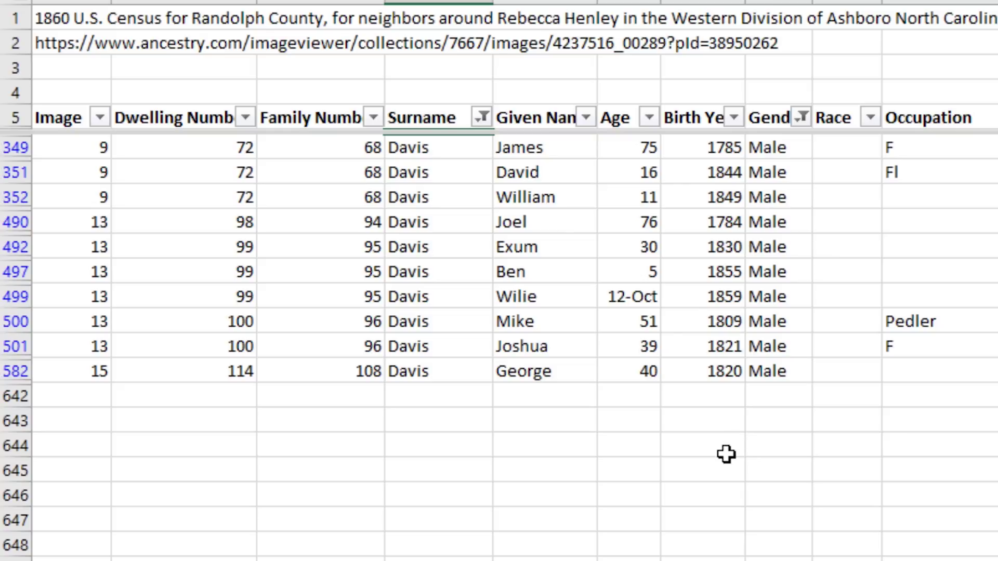
{"action": "left_click", "coordinate": [603, 301]}
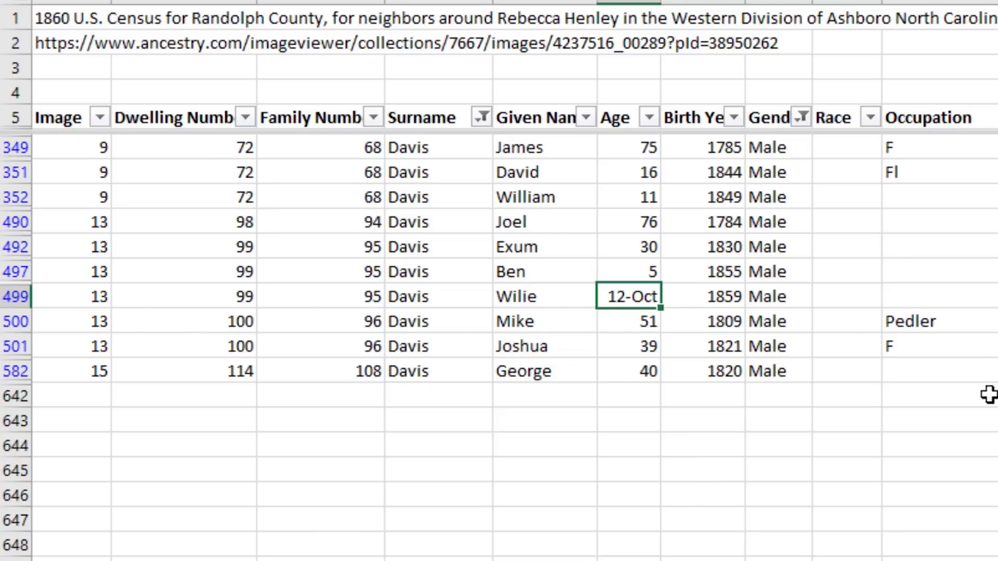
{"action": "left_click", "coordinate": [774, 448]}
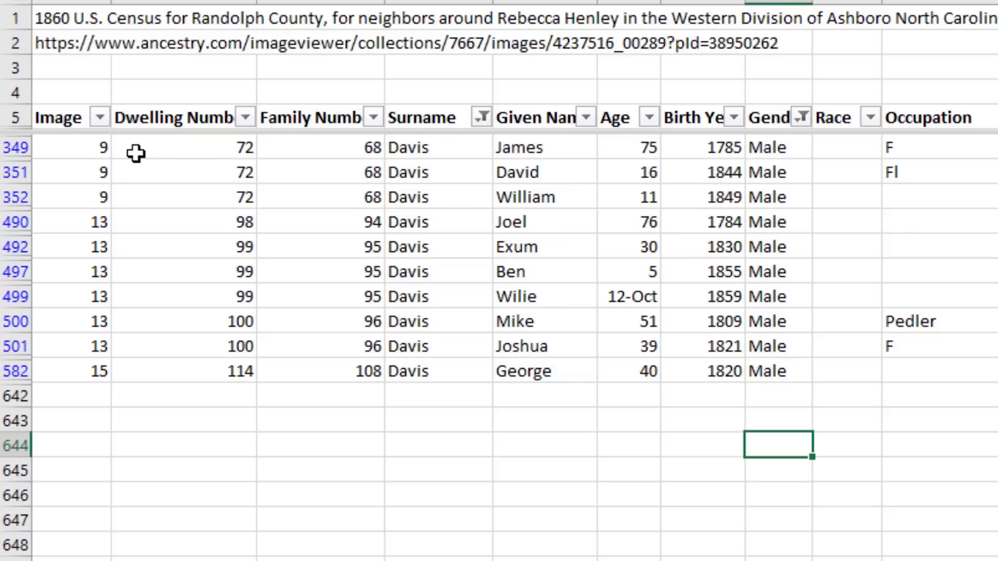
Fill the record in row 349 with medium gray across its 17 columns
{"action": "left_click_drag", "start_coordinate": [70, 147], "coordinate": [334, 153]}
{"action": "key", "text": "shift+space"}
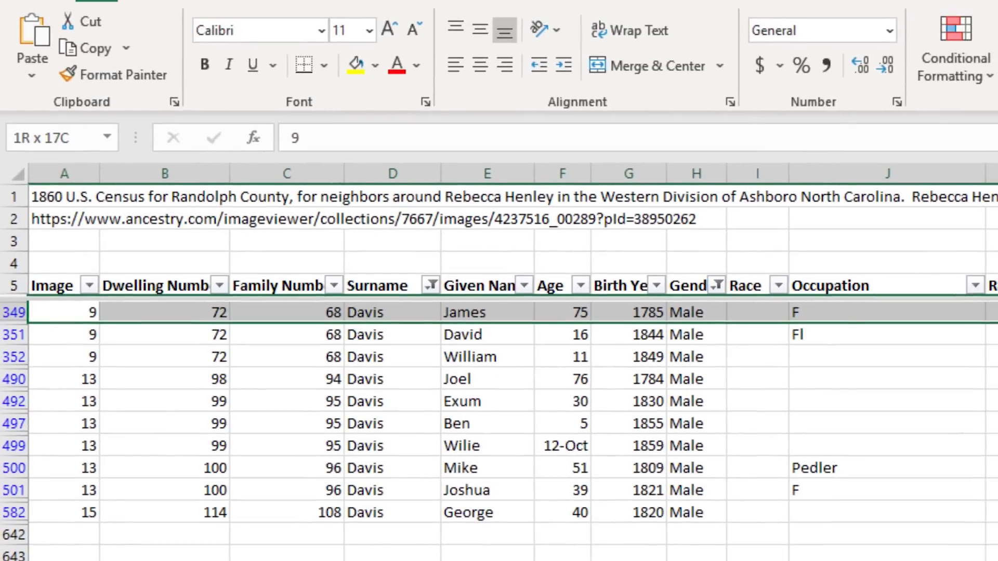
{"action": "left_click", "coordinate": [376, 66]}
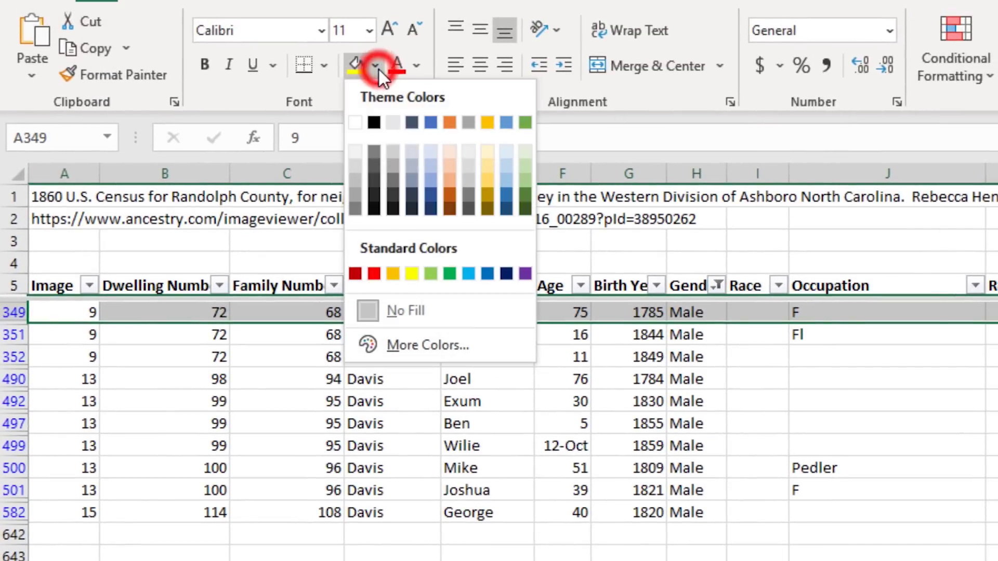
{"action": "left_click", "coordinate": [354, 196]}
{"action": "left_click", "coordinate": [572, 533]}
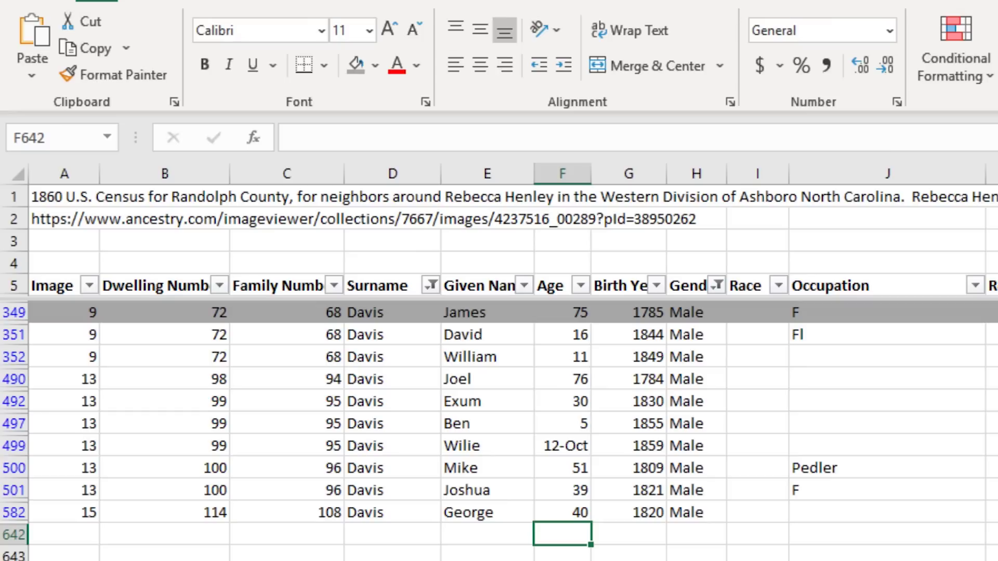
Fill the record in row 351 with the lightest gold theme color across its columns
{"action": "left_click_drag", "start_coordinate": [69, 338], "coordinate": [997, 343]}
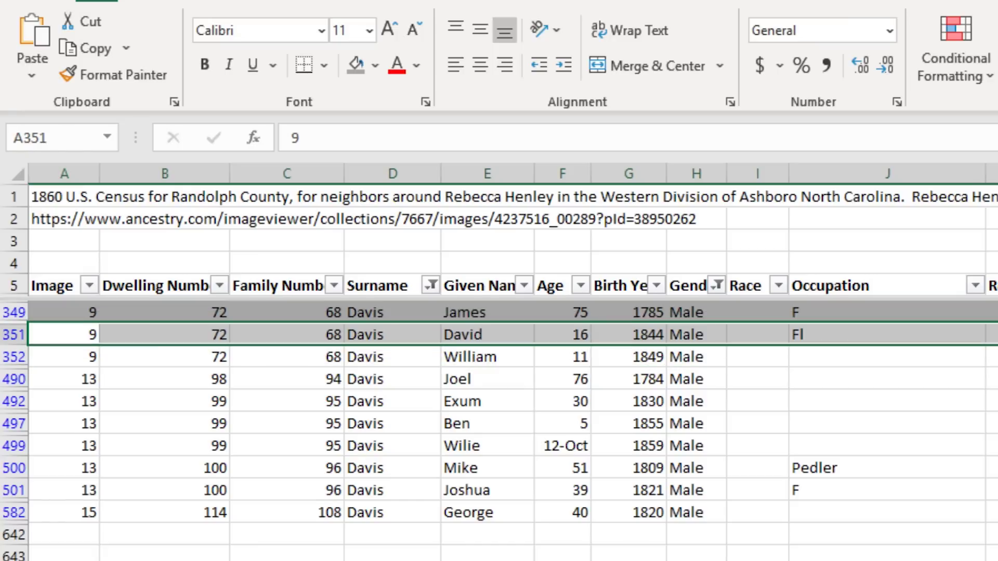
{"action": "left_click", "coordinate": [373, 61]}
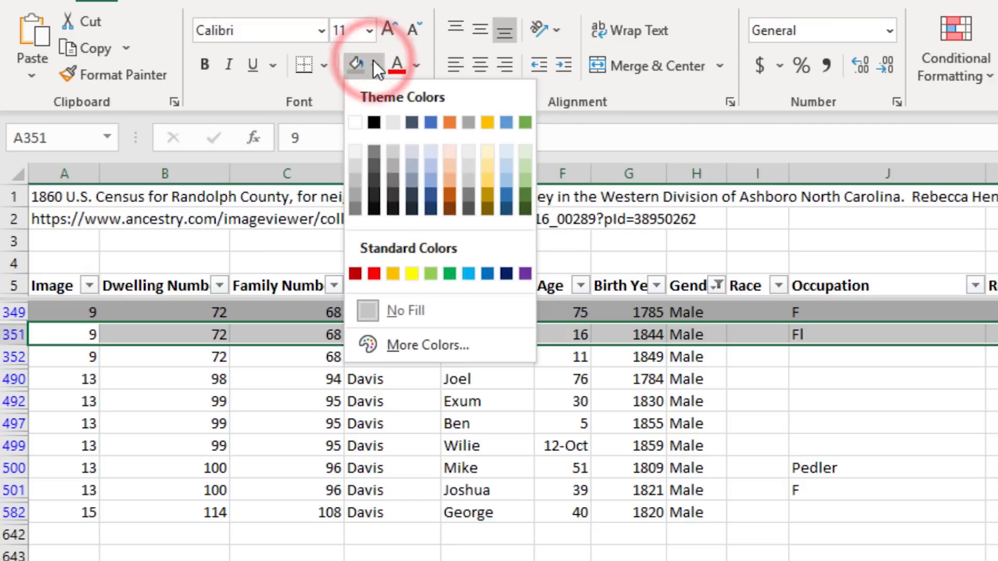
{"action": "left_click", "coordinate": [487, 153]}
{"action": "left_click", "coordinate": [451, 552]}
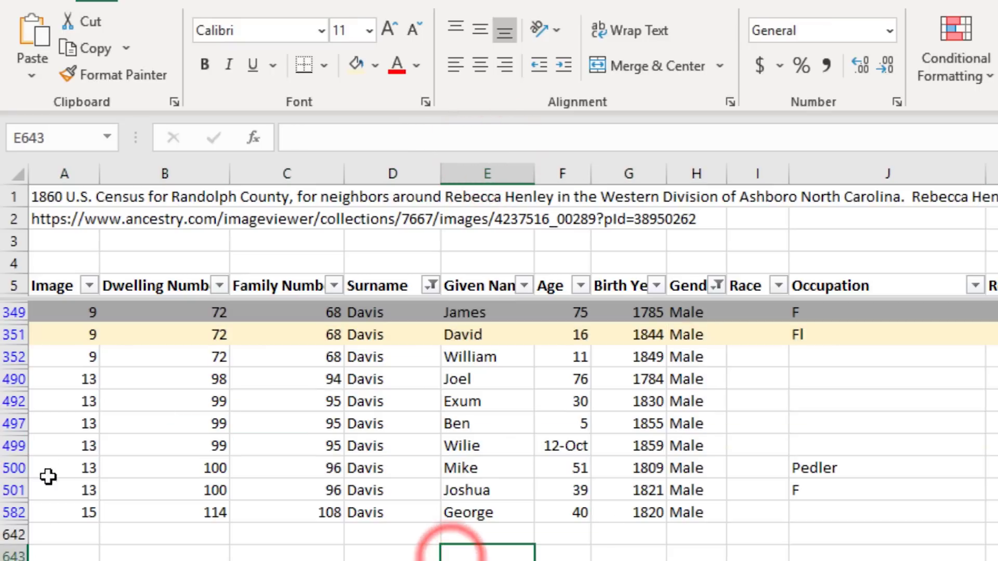
Fill the record in row 352 with the same medium gray as row 349
{"action": "left_click_drag", "start_coordinate": [44, 361], "coordinate": [995, 358]}
{"action": "left_click", "coordinate": [374, 72]}
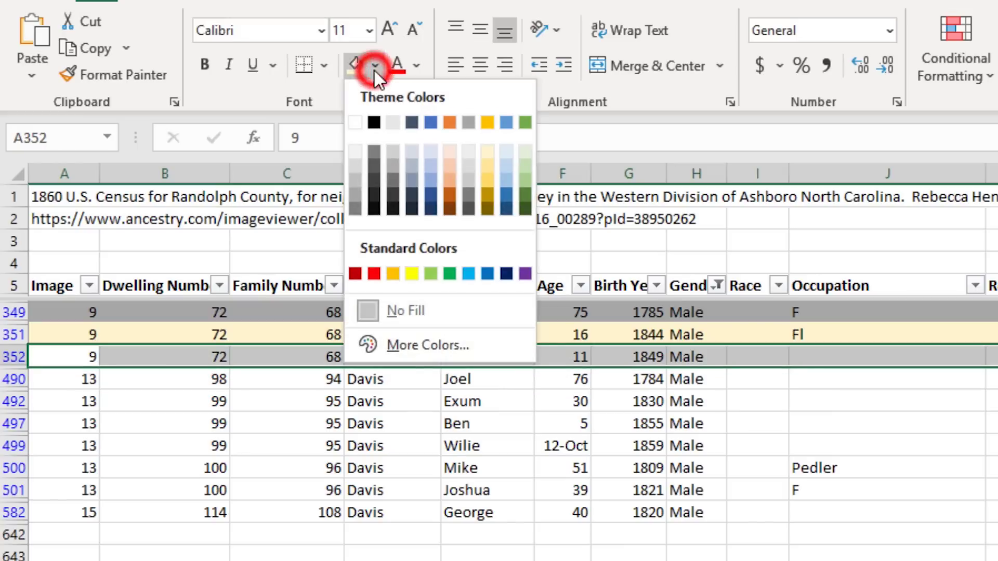
{"action": "left_click", "coordinate": [351, 195]}
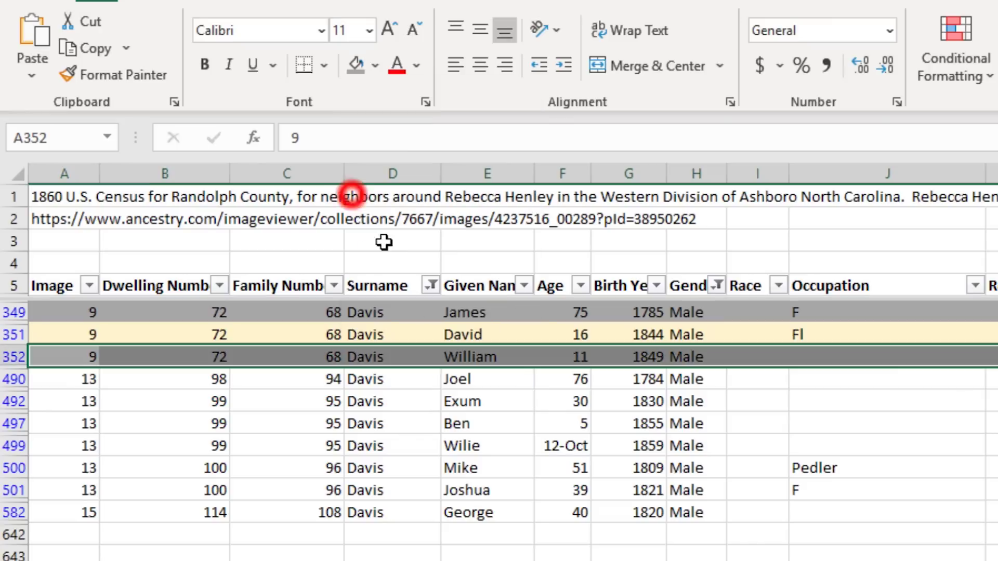
{"action": "left_click", "coordinate": [329, 541]}
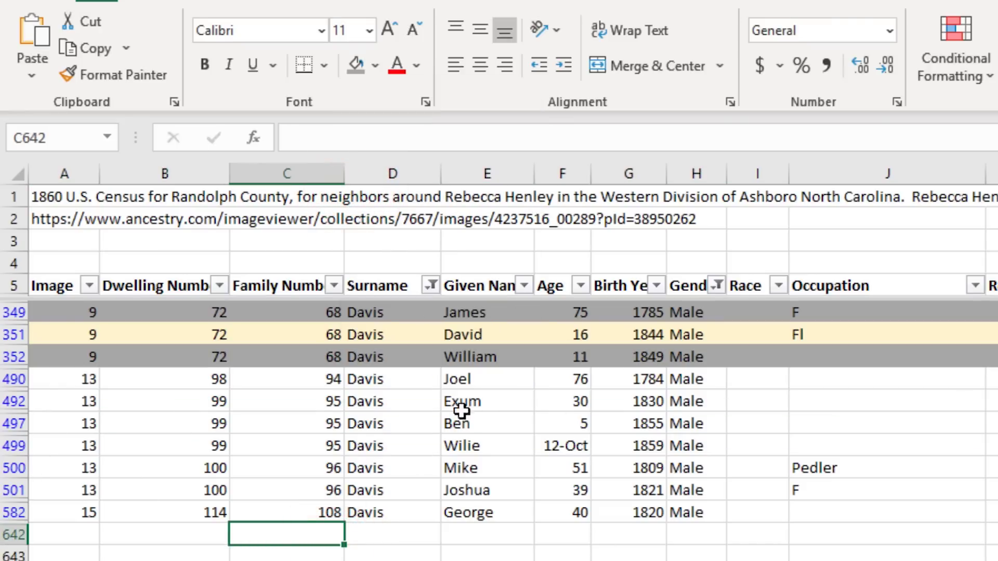
Fill the records in rows 490, 499 and 497 with medium gray across their columns
{"action": "left_click_drag", "start_coordinate": [66, 379], "coordinate": [997, 379]}
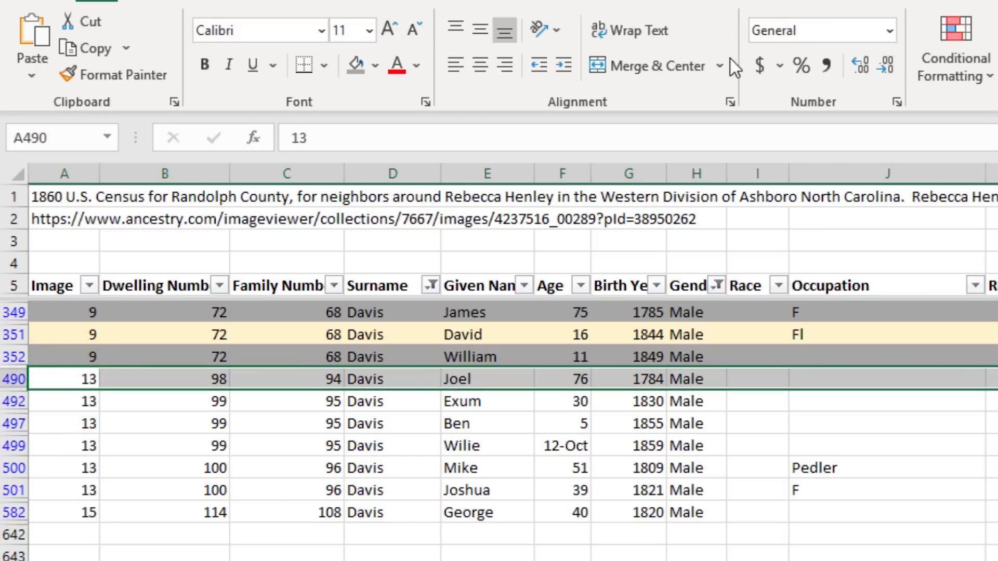
{"action": "left_click", "coordinate": [358, 70]}
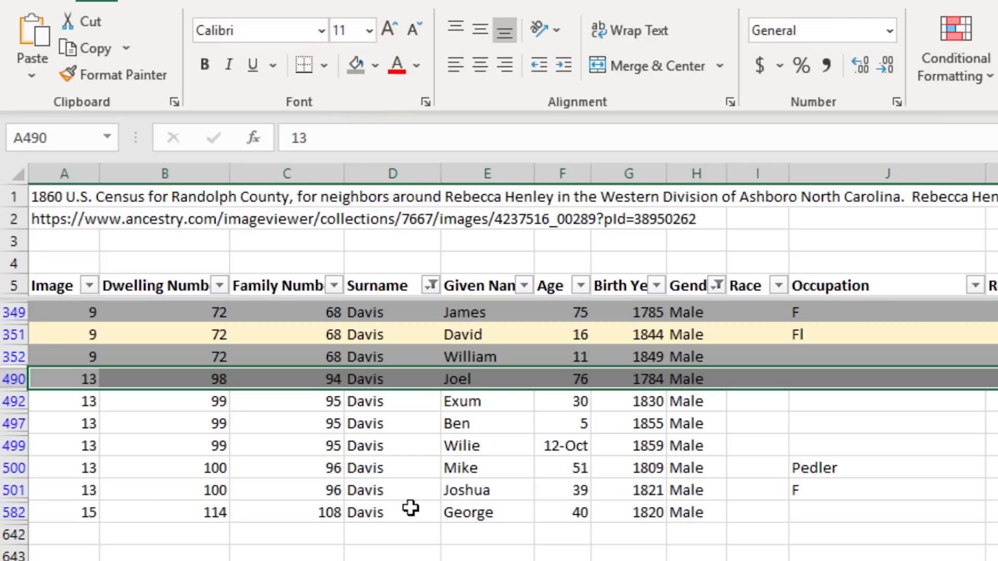
{"action": "left_click_drag", "start_coordinate": [84, 441], "coordinate": [997, 446]}
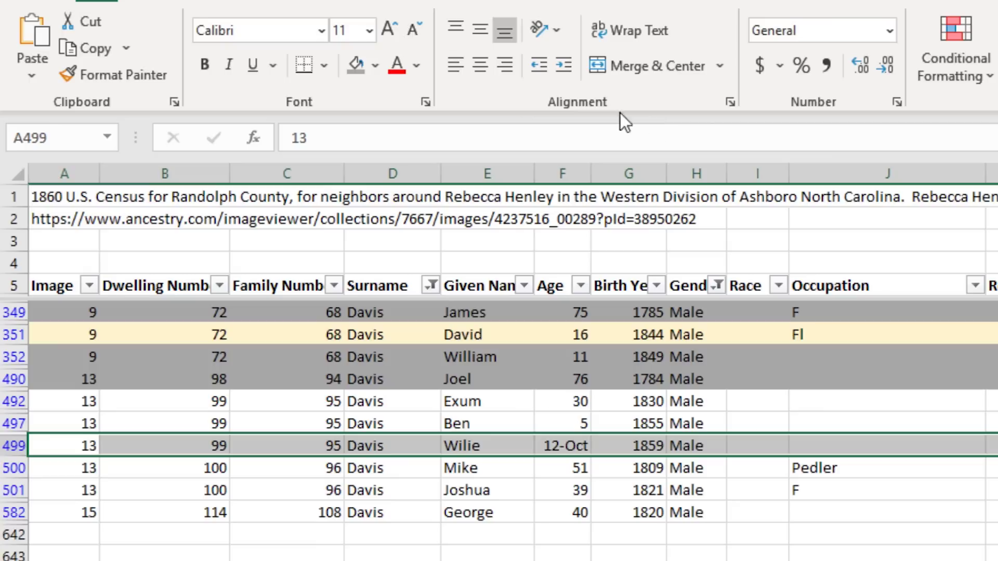
{"action": "left_click", "coordinate": [348, 72]}
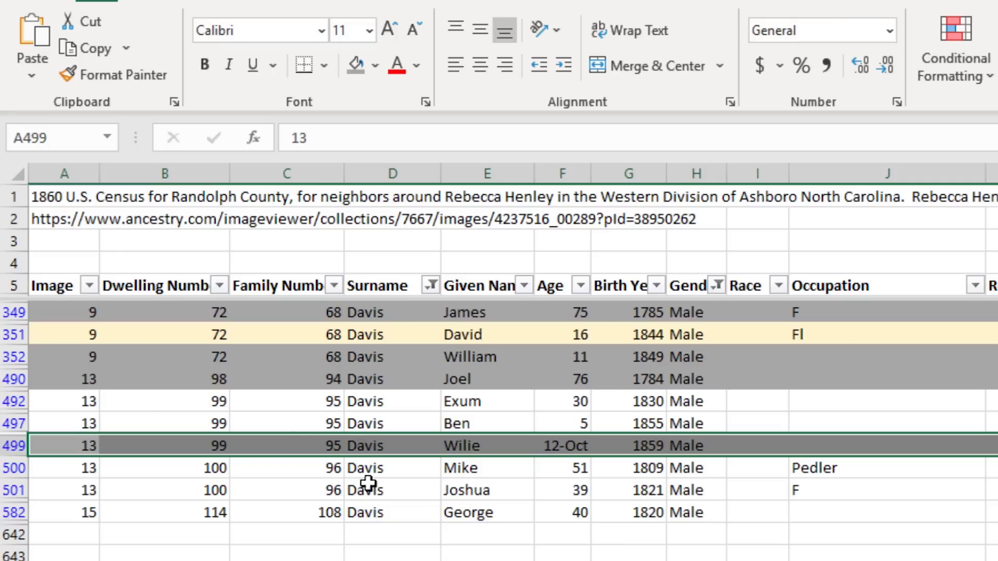
{"action": "left_click_drag", "start_coordinate": [57, 424], "coordinate": [997, 423]}
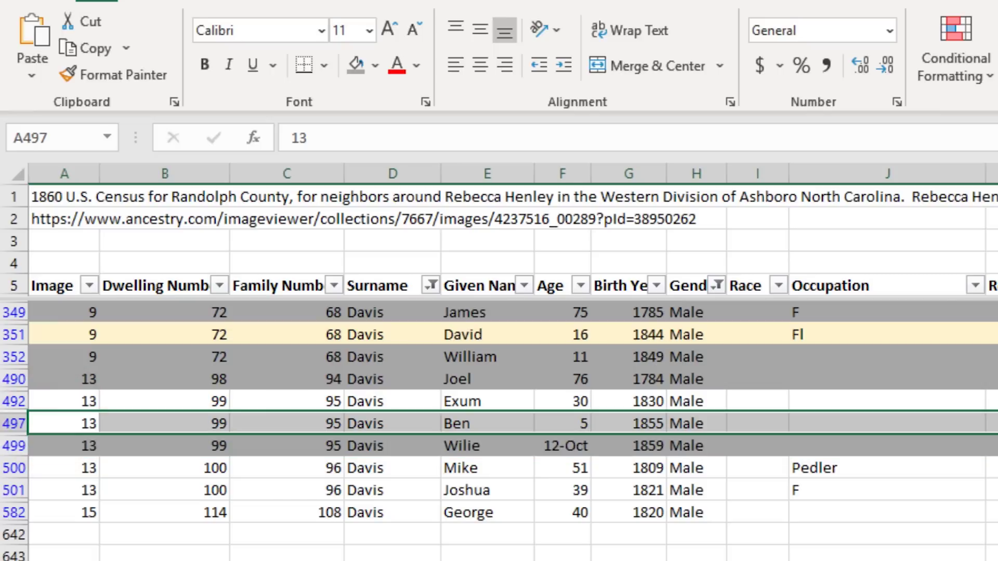
{"action": "left_click", "coordinate": [355, 67]}
{"action": "left_click", "coordinate": [487, 559]}
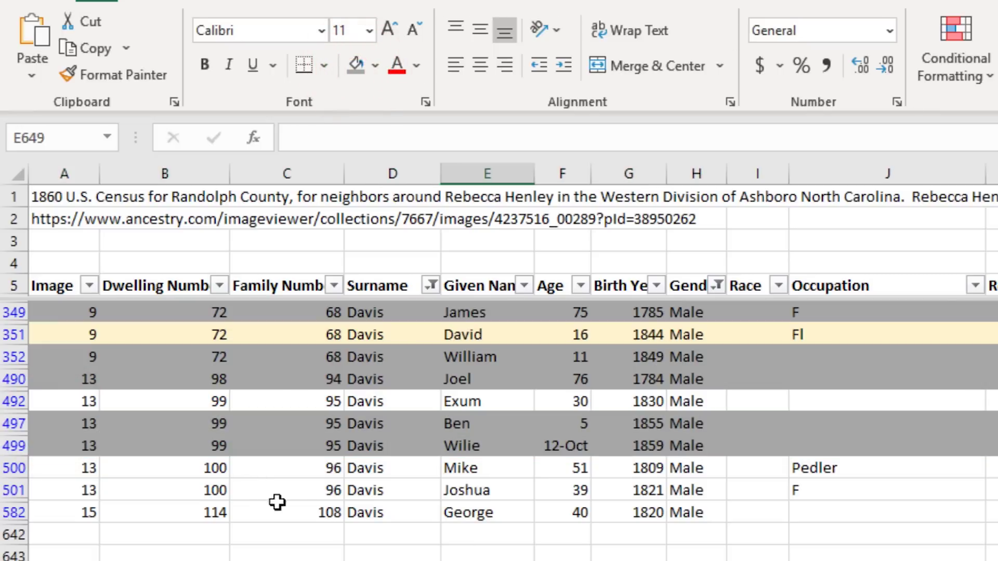
Fill the records in rows 492, 500, 501 and 582 with the lightest gold theme color across their columns
{"action": "left_click_drag", "start_coordinate": [58, 401], "coordinate": [997, 401]}
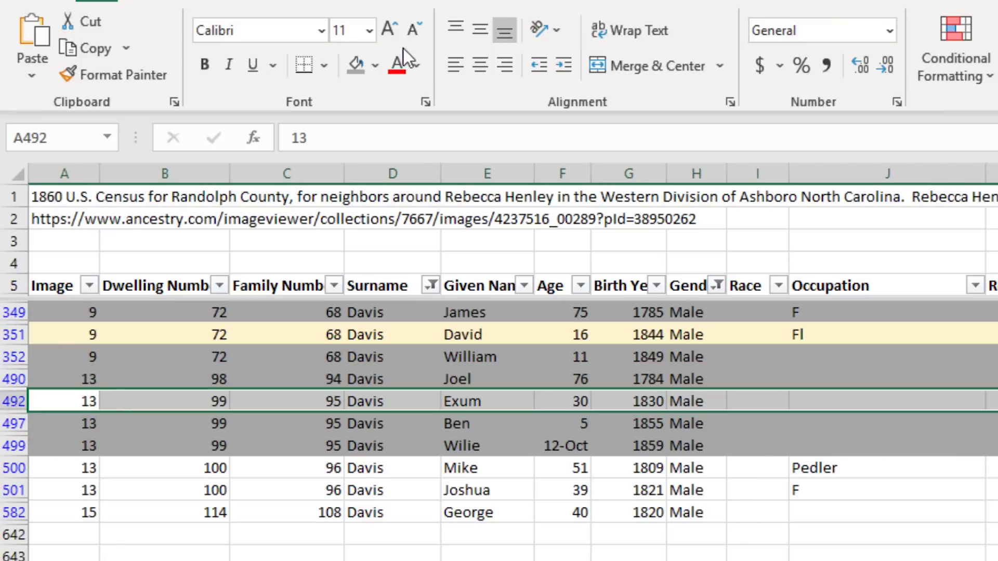
{"action": "left_click", "coordinate": [375, 64]}
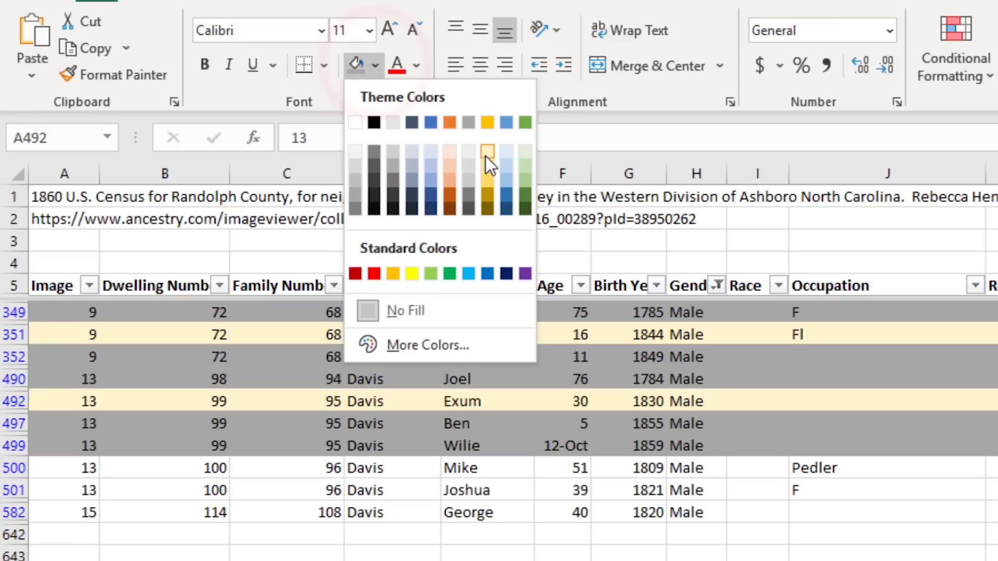
{"action": "left_click", "coordinate": [491, 149]}
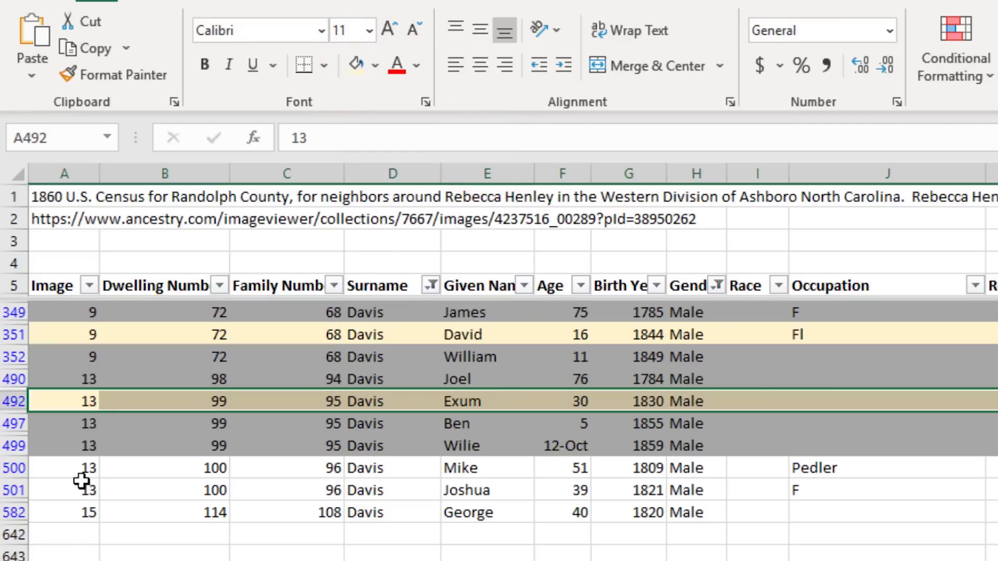
{"action": "mouse_move", "coordinate": [61, 474]}
{"action": "left_mouse_down"}
{"action": "mouse_move", "coordinate": [733, 488]}
{"action": "mouse_move", "coordinate": [994, 476]}
{"action": "mouse_move", "coordinate": [997, 515]}
{"action": "left_mouse_up"}
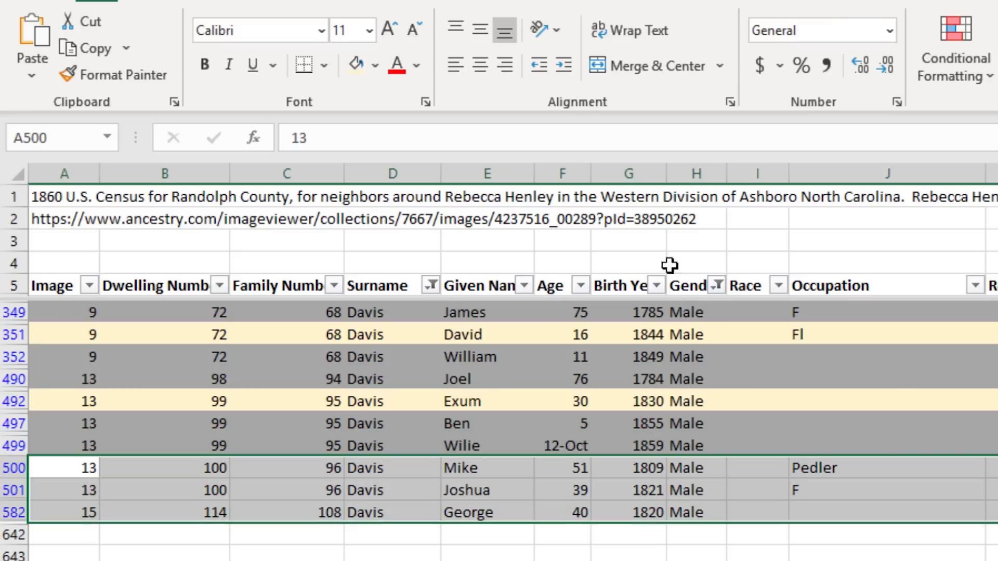
{"action": "left_click", "coordinate": [358, 64]}
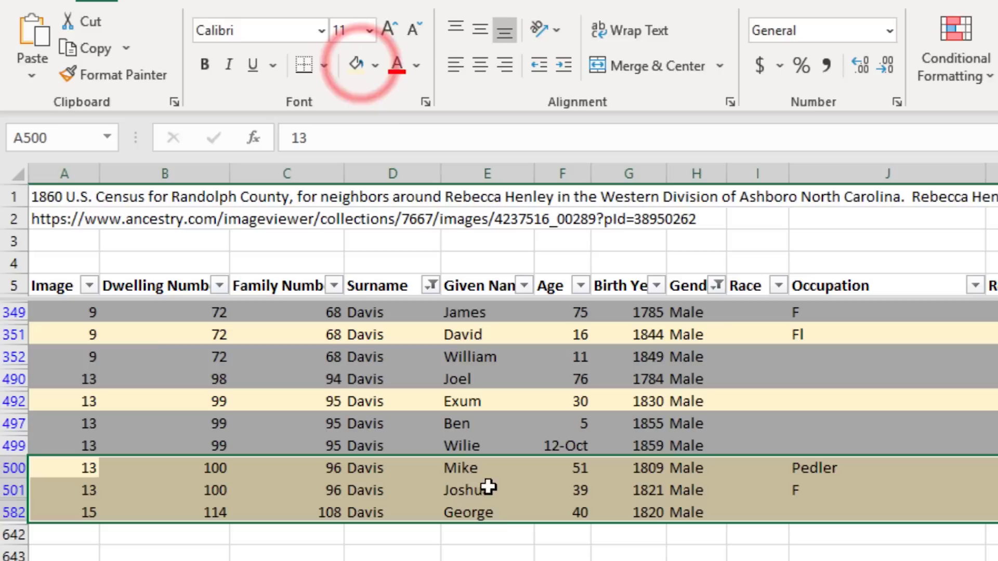
{"action": "left_click", "coordinate": [507, 558]}
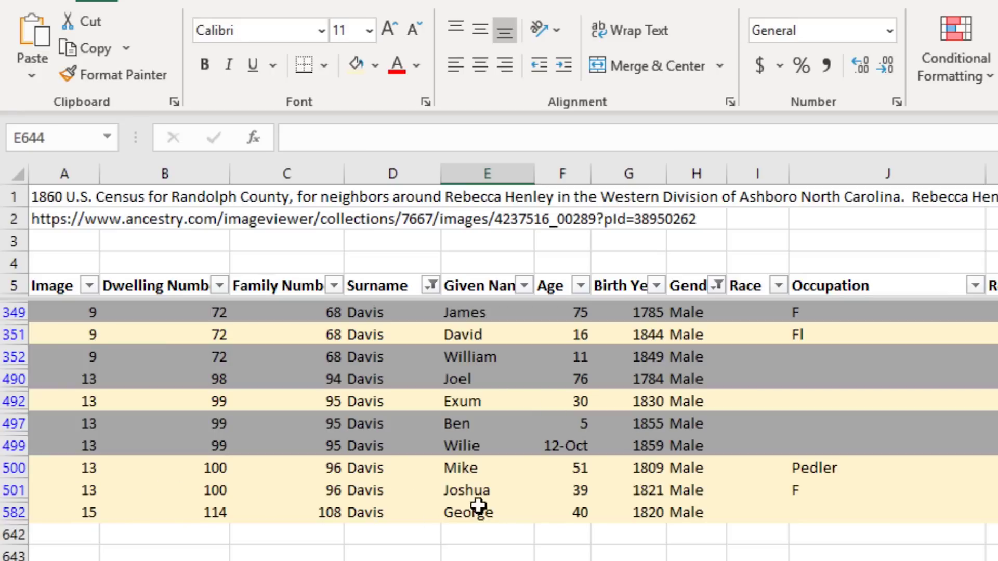
Set the font color of the given names in rows 501, 492 and 582 to red
{"action": "left_click", "coordinate": [494, 490]}
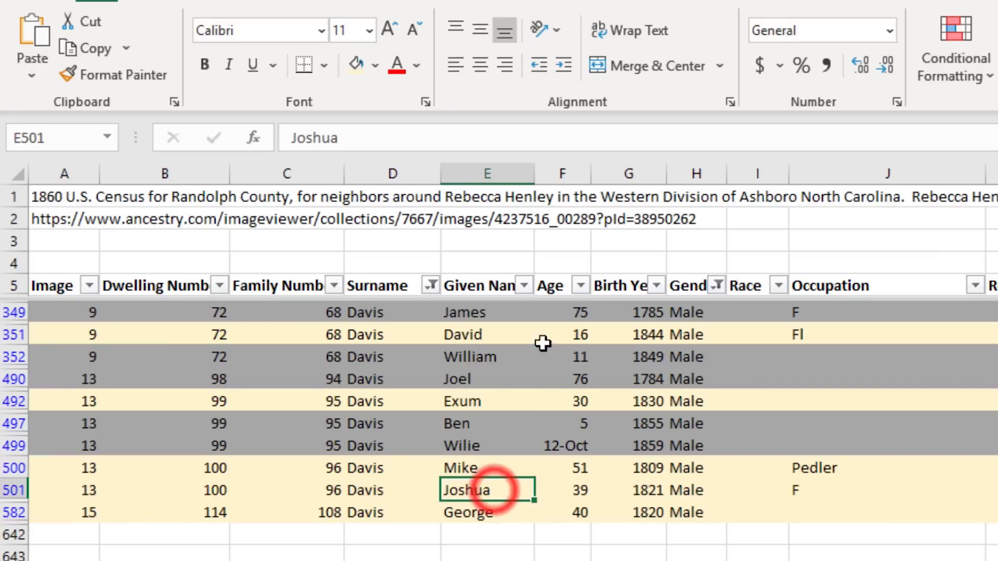
{"action": "left_click", "coordinate": [401, 75]}
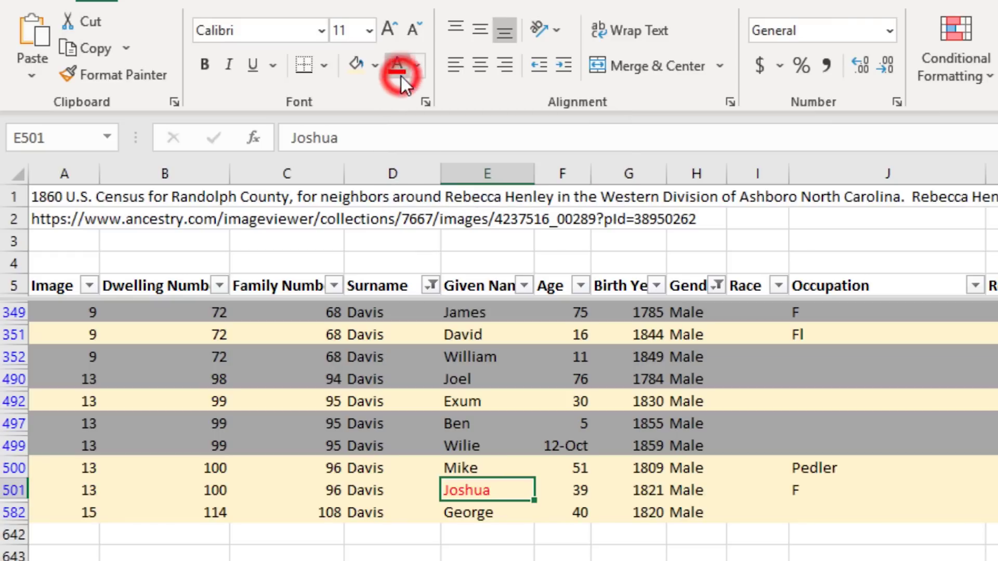
{"action": "left_click", "coordinate": [469, 401]}
{"action": "left_click", "coordinate": [397, 67]}
{"action": "left_click", "coordinate": [696, 560]}
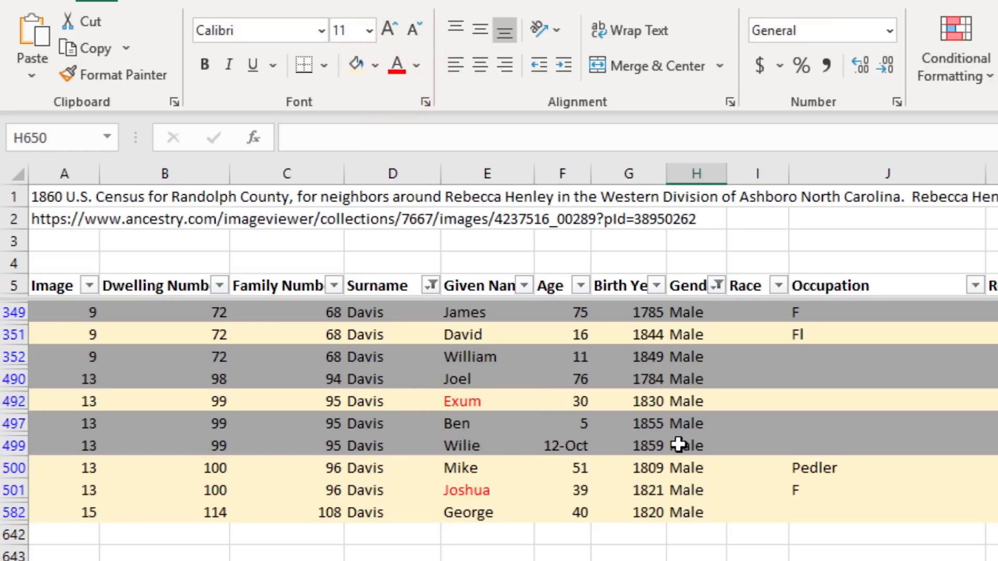
{"action": "left_click", "coordinate": [462, 514]}
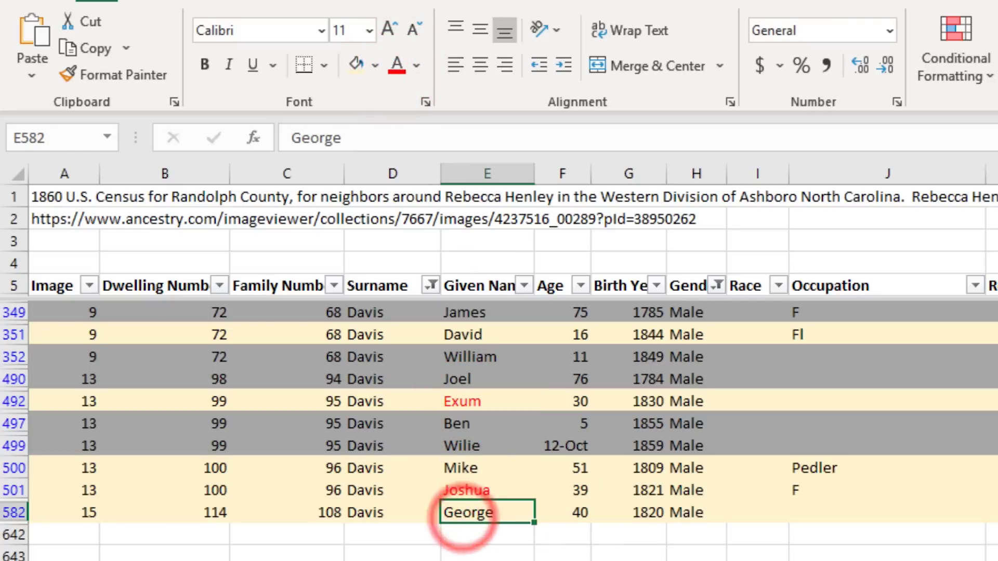
{"action": "left_click", "coordinate": [397, 71]}
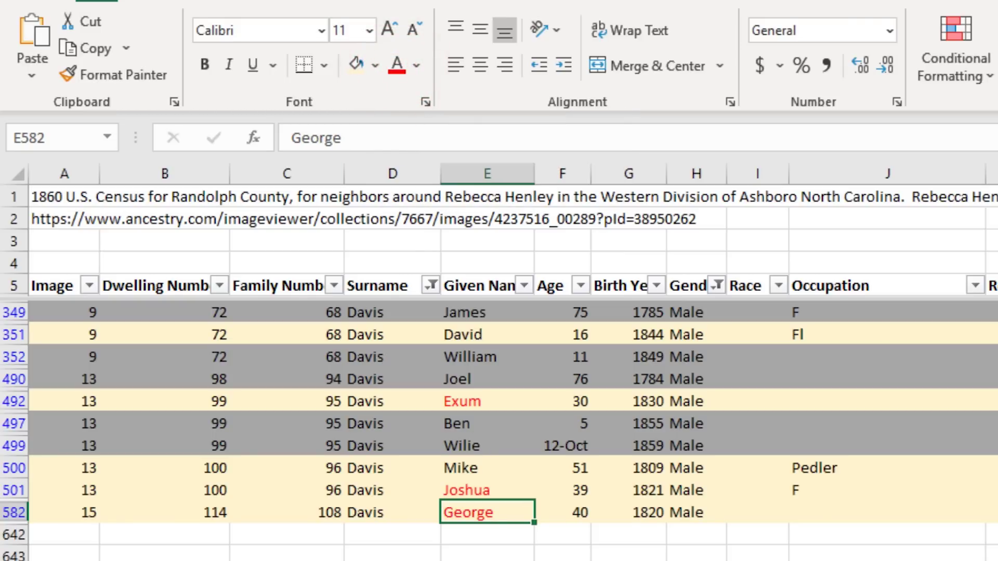
Switch to the Ancestry census viewer, go to image 13 and examine the household listed under dwelling 99, family 95
{"action": "left_click", "coordinate": [500, 403]}
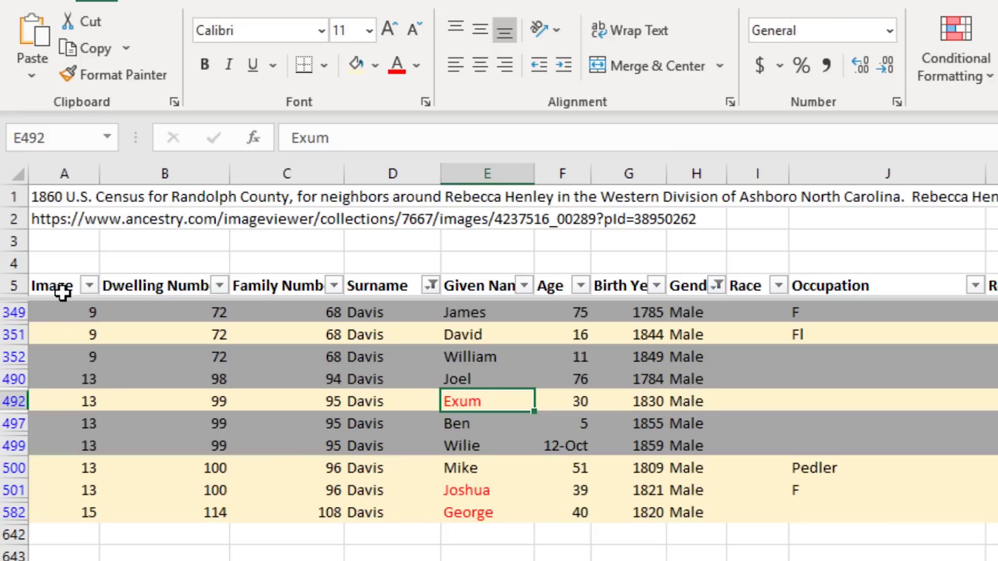
{"action": "left_click", "coordinate": [94, 406]}
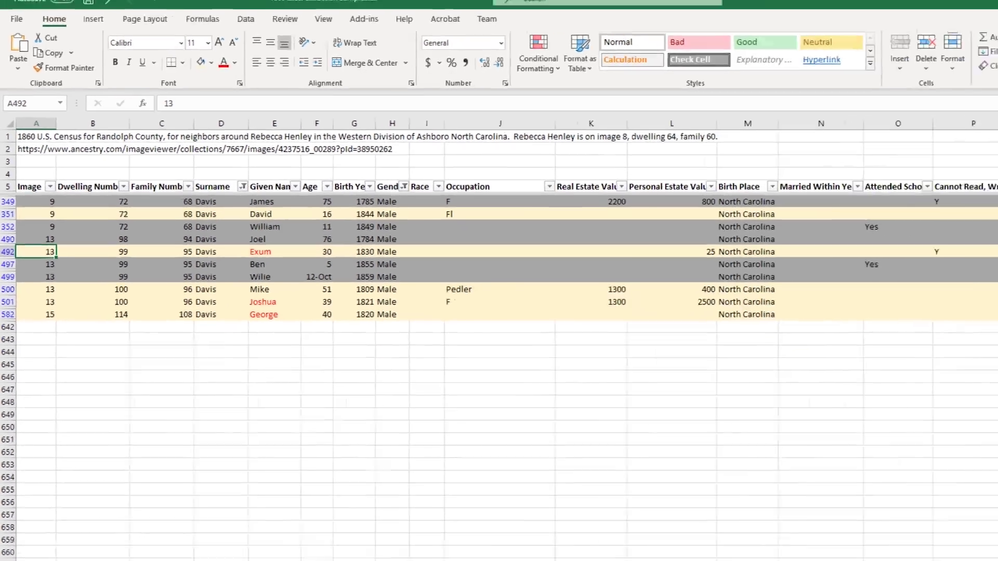
{"action": "key", "text": "alt+Tab"}
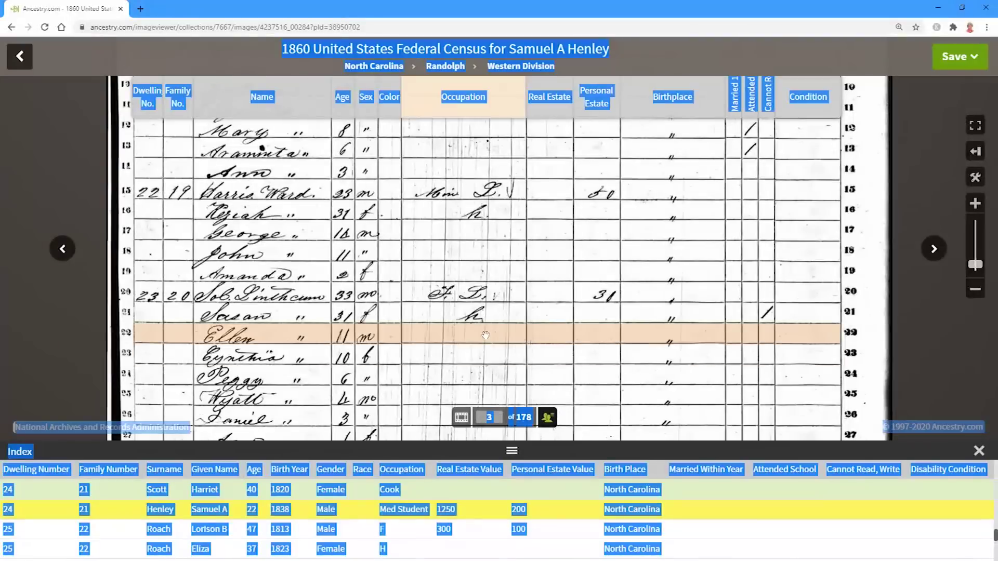
{"action": "left_click", "coordinate": [494, 417]}
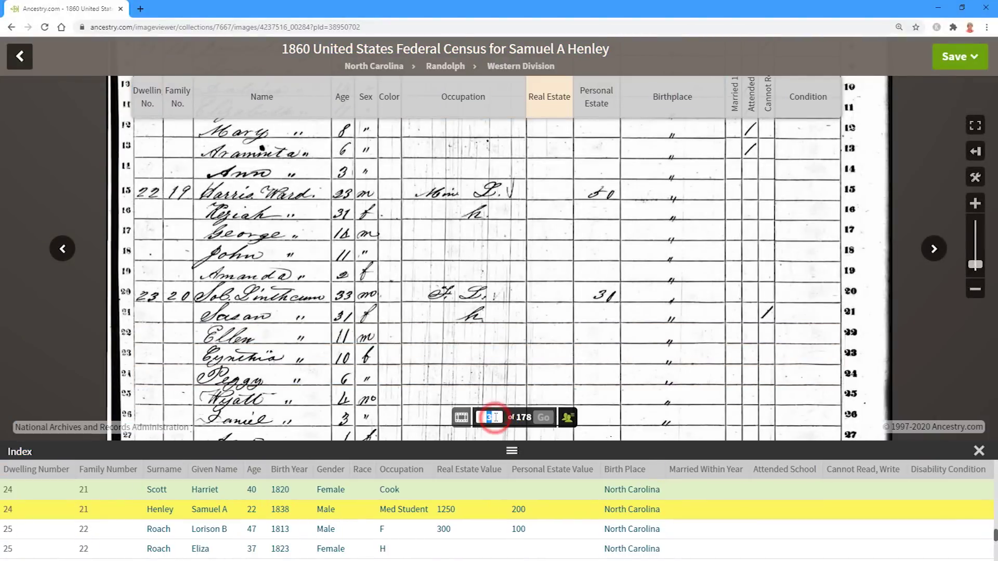
{"action": "type", "text": "13"}
{"action": "key", "text": "Return"}
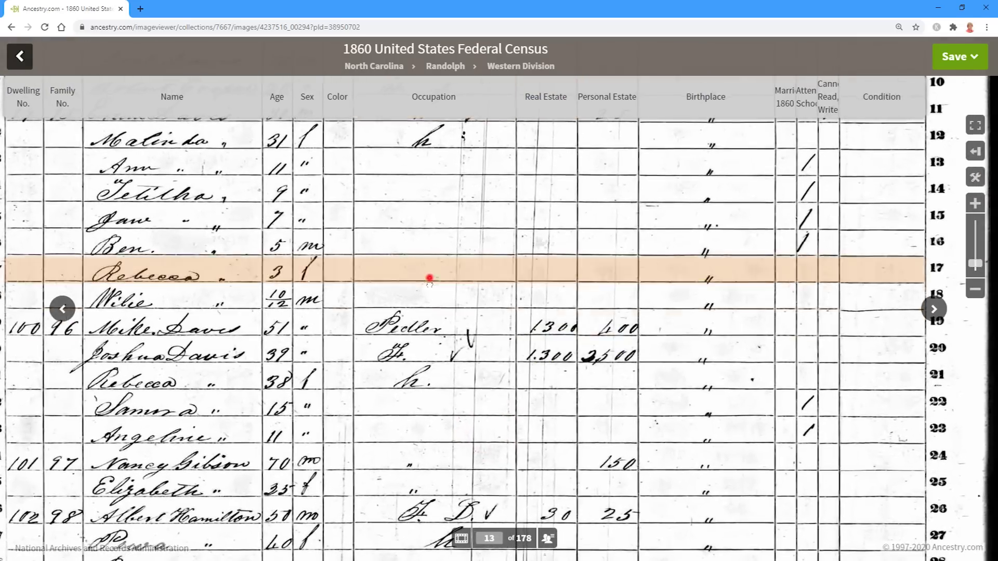
{"action": "scroll", "coordinate": [429, 279], "scroll_direction": "up", "scroll_amount": 5}
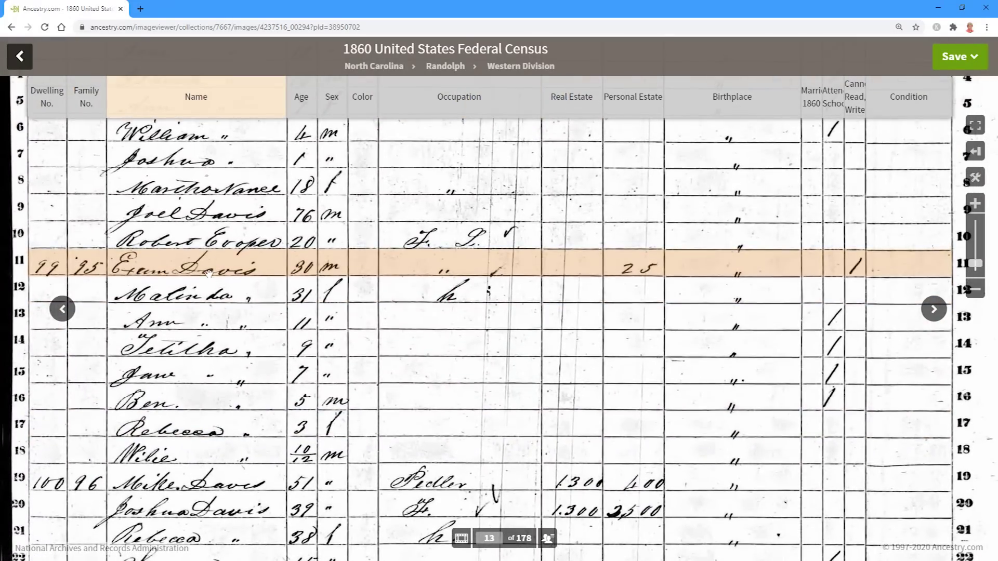
{"action": "mouse_move", "coordinate": [244, 401]}
{"action": "mouse_move", "coordinate": [249, 266]}
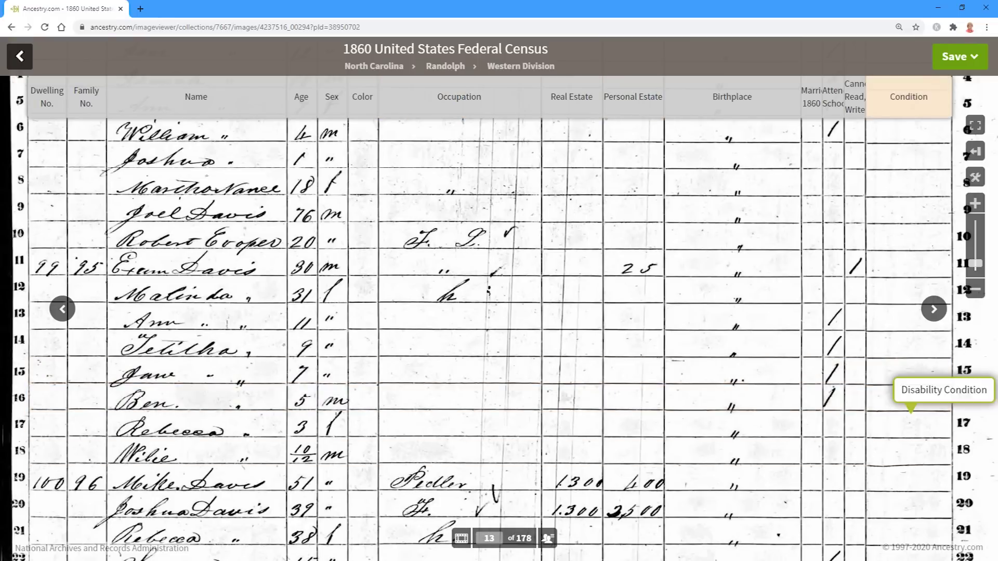
Switch back to the Excel workbook and review the red-marked candidates in rows 501 and 582
{"action": "key", "text": "alt+Tab"}
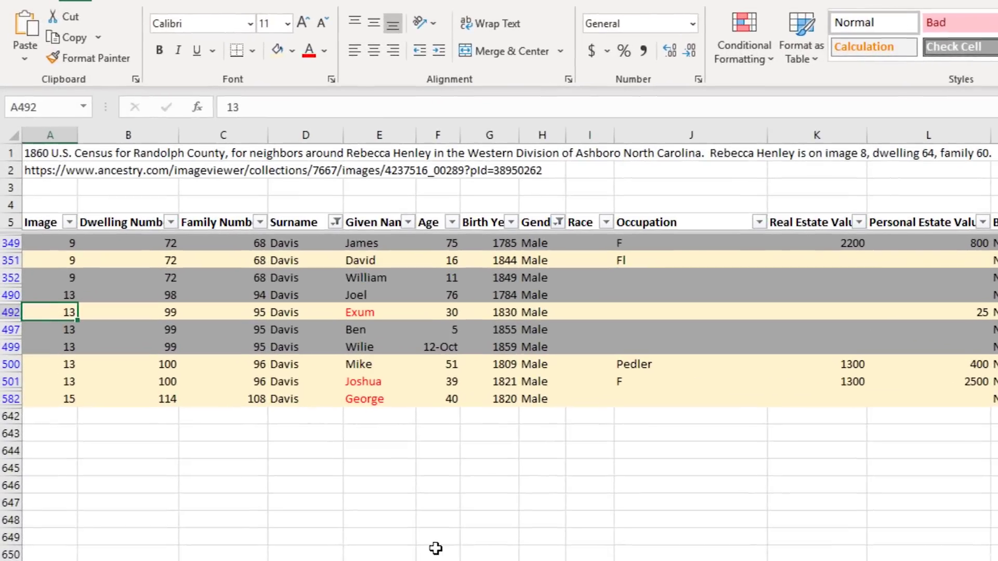
{"action": "left_click", "coordinate": [262, 364]}
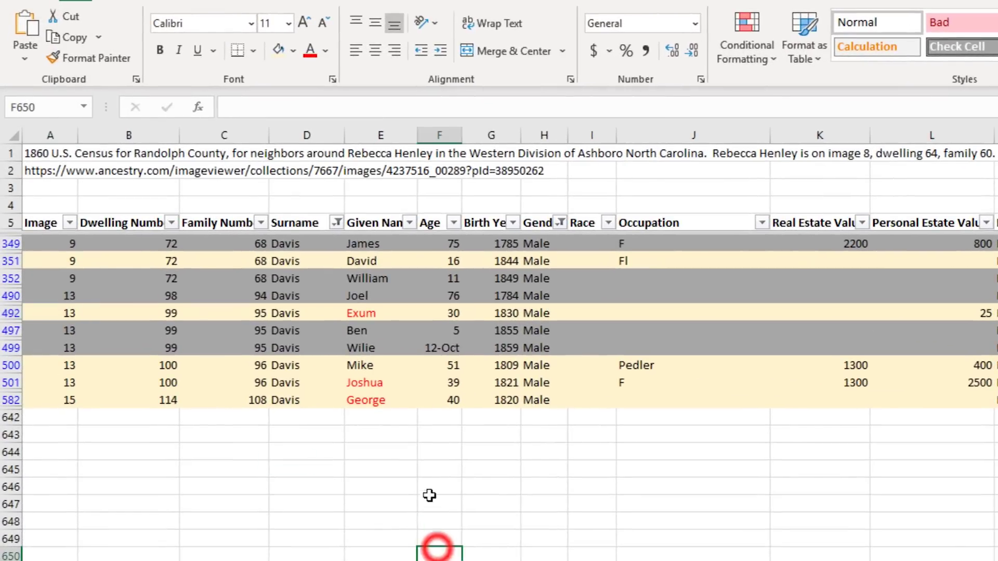
{"action": "left_click", "coordinate": [380, 386]}
{"action": "left_click", "coordinate": [377, 400]}
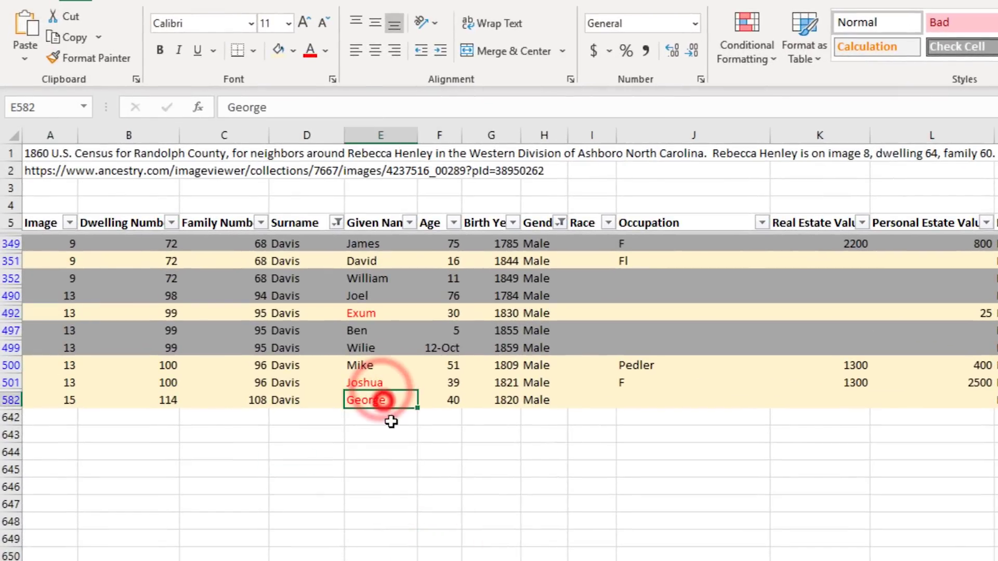
{"action": "left_click", "coordinate": [485, 535]}
{"action": "left_click", "coordinate": [385, 385]}
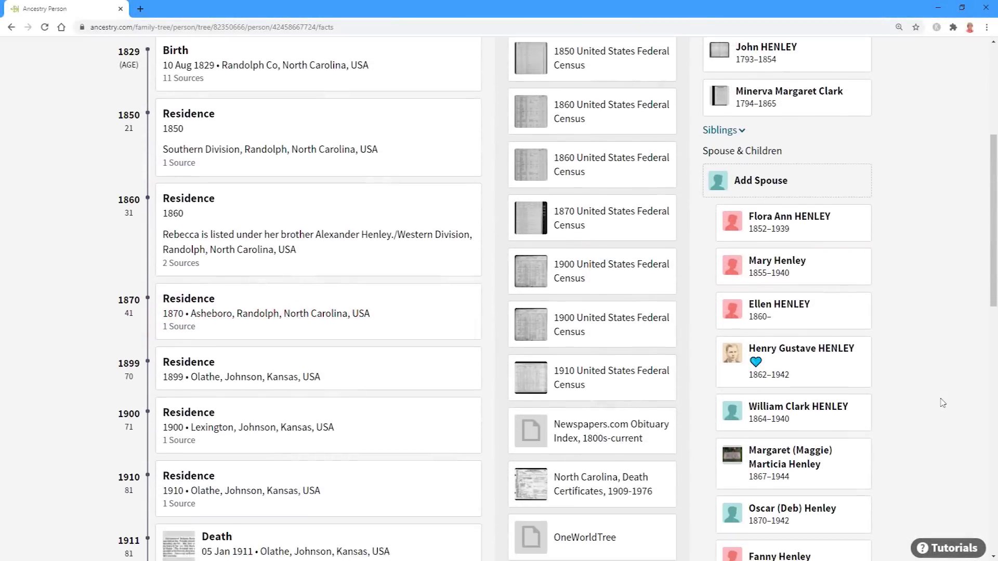
Examine the residence facts and the children's birth years on the ancestor's Ancestry profile, and return to the Excel workbook
{"action": "scroll", "coordinate": [942, 403], "scroll_direction": "down", "scroll_amount": 1}
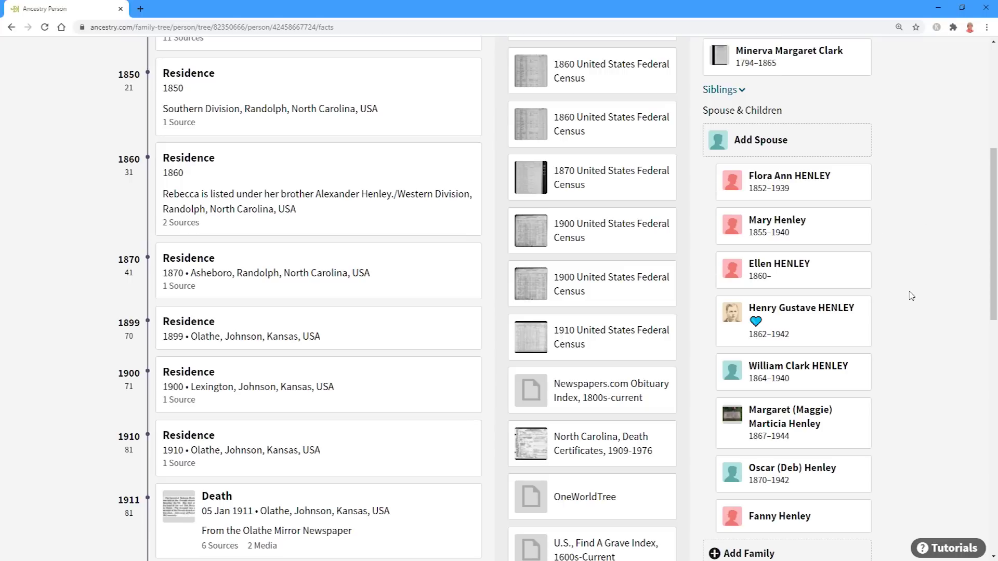
{"action": "mouse_move", "coordinate": [807, 330]}
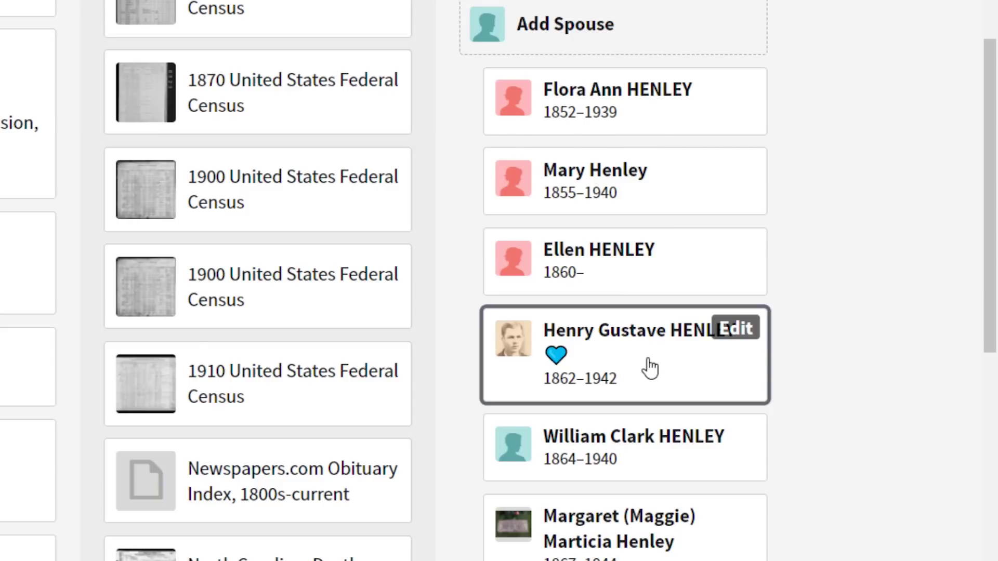
{"action": "scroll", "coordinate": [650, 368], "scroll_direction": "up", "scroll_amount": 2}
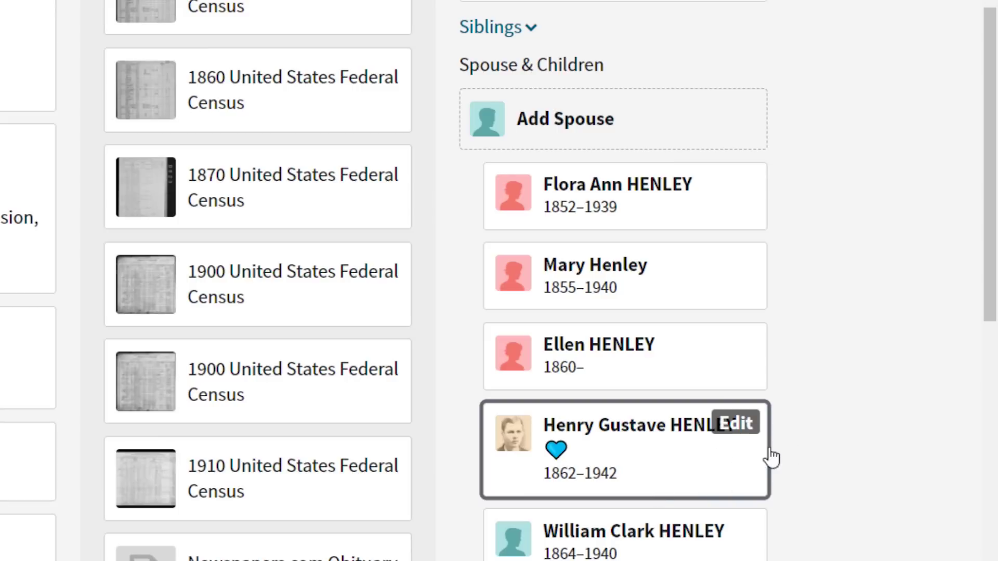
{"action": "scroll", "coordinate": [909, 375], "scroll_direction": "up", "scroll_amount": 3}
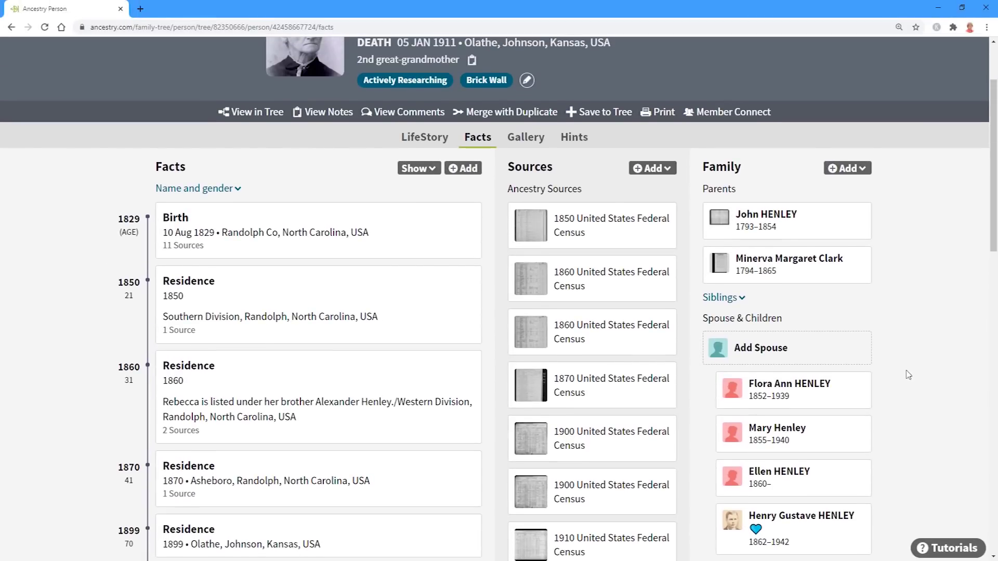
{"action": "scroll", "coordinate": [902, 371], "scroll_direction": "down", "scroll_amount": 4}
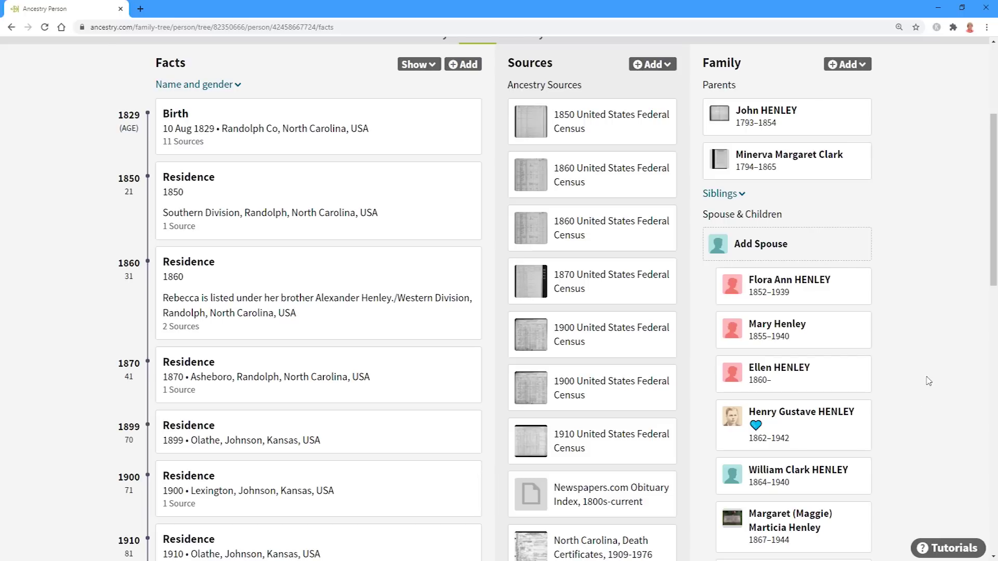
{"action": "scroll", "coordinate": [929, 381], "scroll_direction": "up", "scroll_amount": 4}
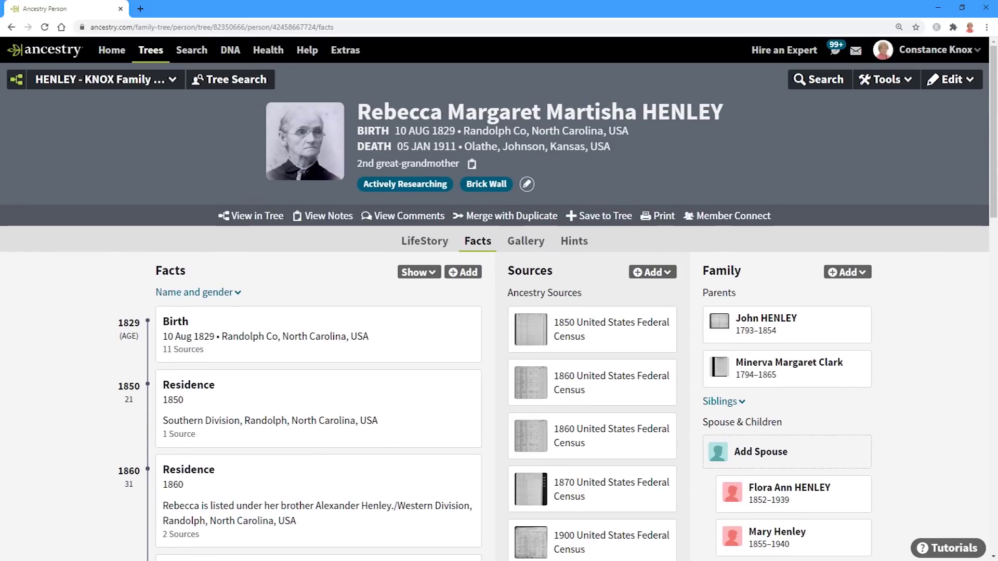
{"action": "key", "text": "alt+Tab"}
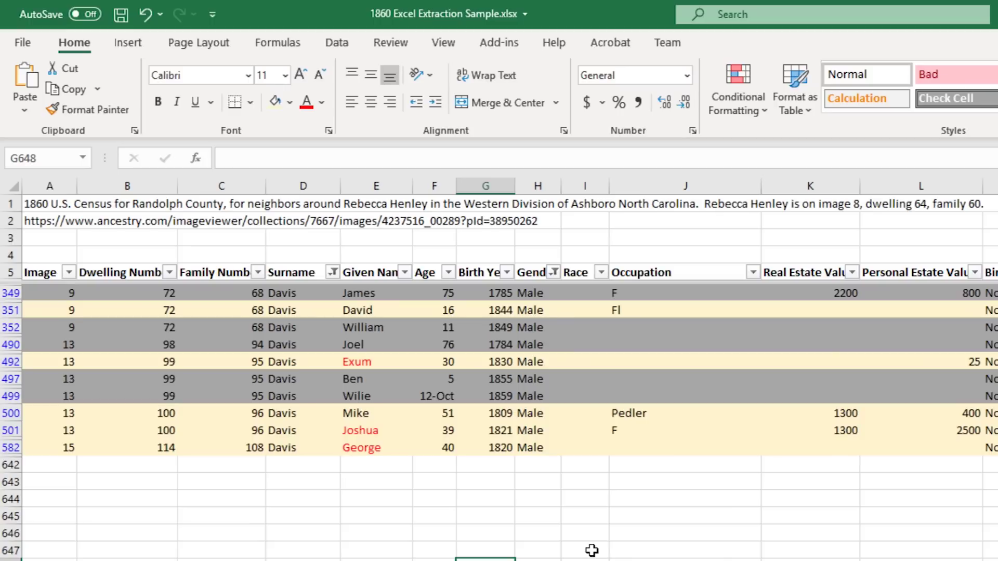
Clear the surname filter so entries for every surname are included again
{"action": "left_click", "coordinate": [333, 272]}
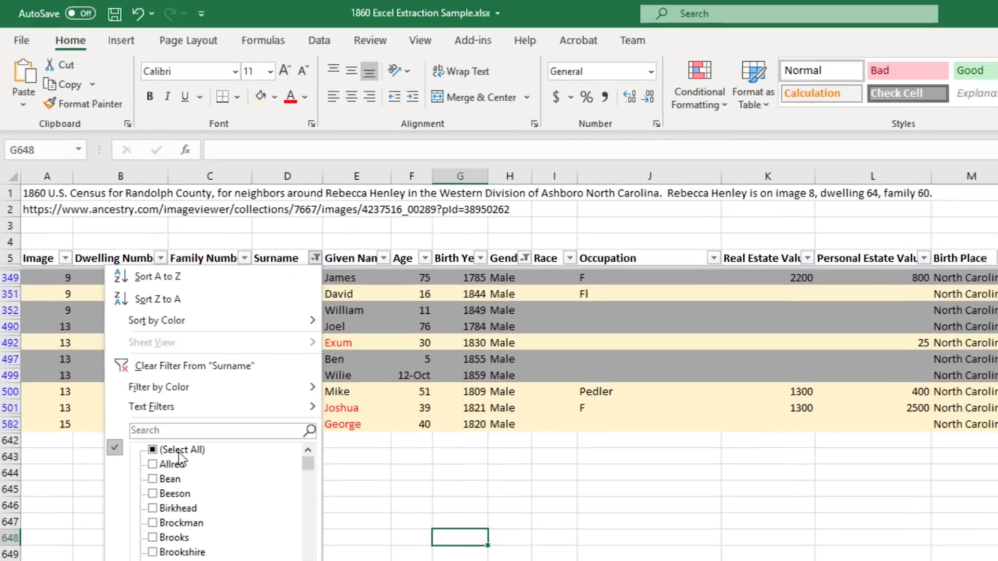
{"action": "left_click", "coordinate": [161, 474]}
{"action": "key", "text": "Return"}
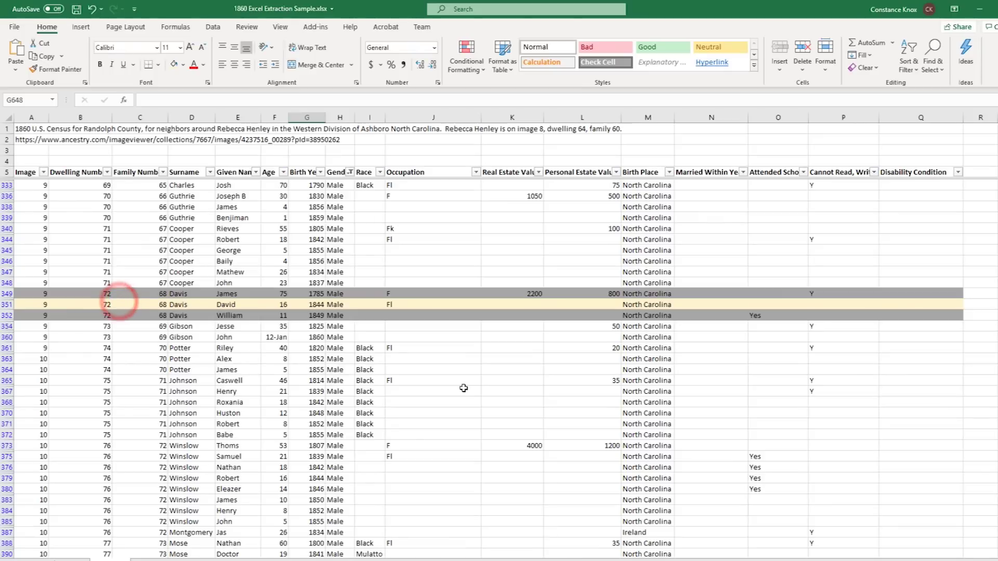
Browse the color-coded rows among all the male census entries and save the workbook
{"action": "scroll", "coordinate": [463, 388], "scroll_direction": "up", "scroll_amount": 2}
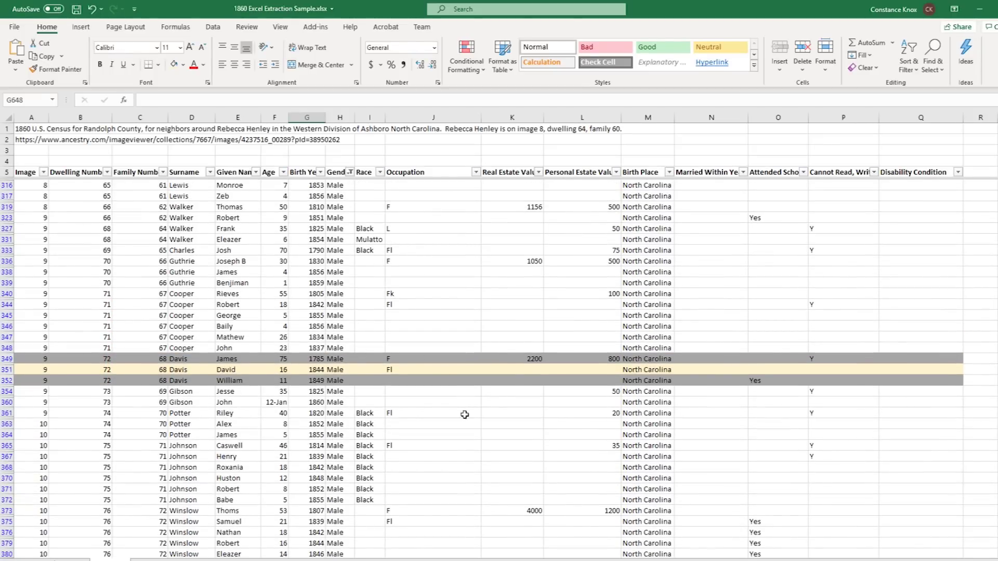
{"action": "scroll", "coordinate": [465, 415], "scroll_direction": "up", "scroll_amount": 13}
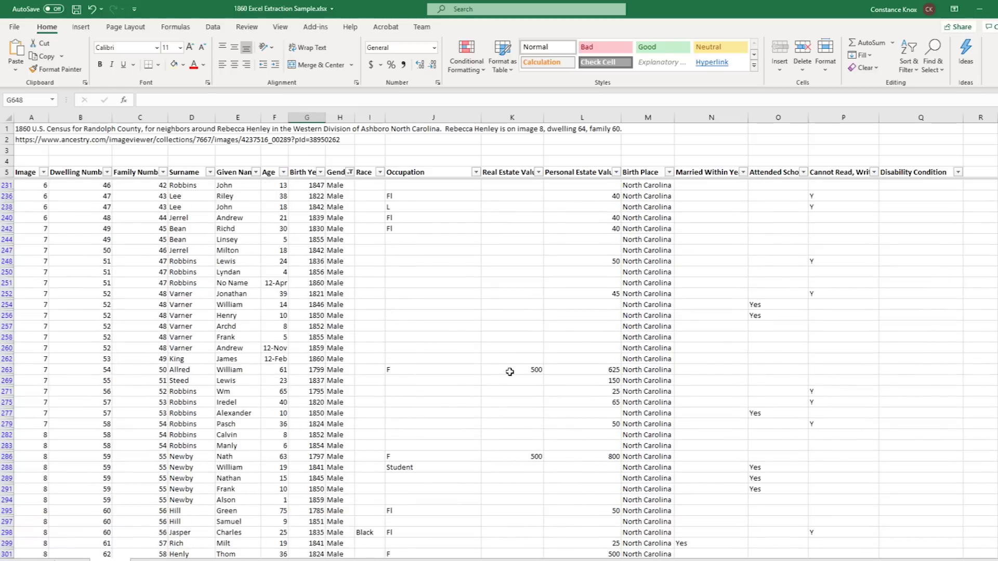
{"action": "scroll", "coordinate": [499, 369], "scroll_direction": "up", "scroll_amount": 20}
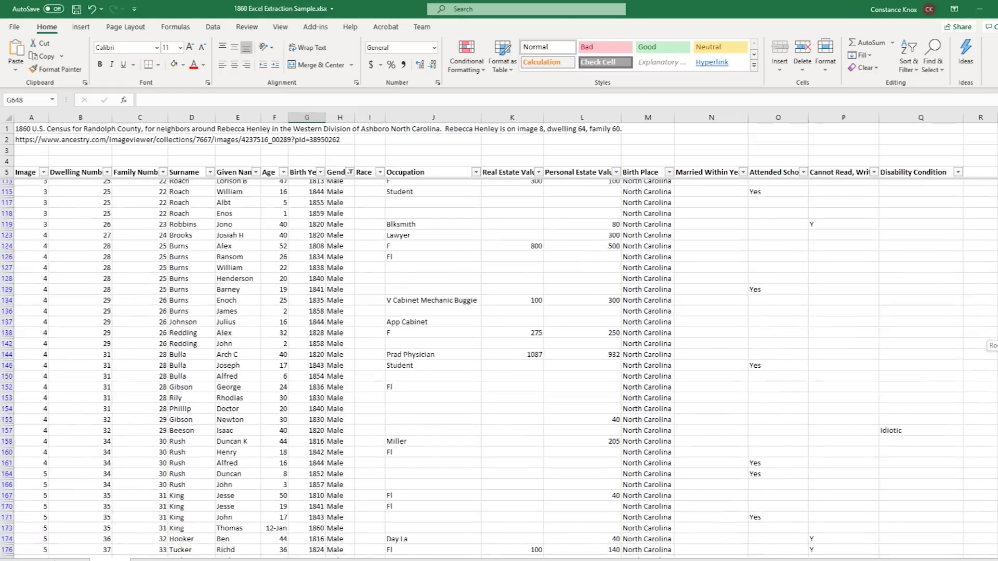
{"action": "scroll", "coordinate": [499, 370], "scroll_direction": "down", "scroll_amount": 20}
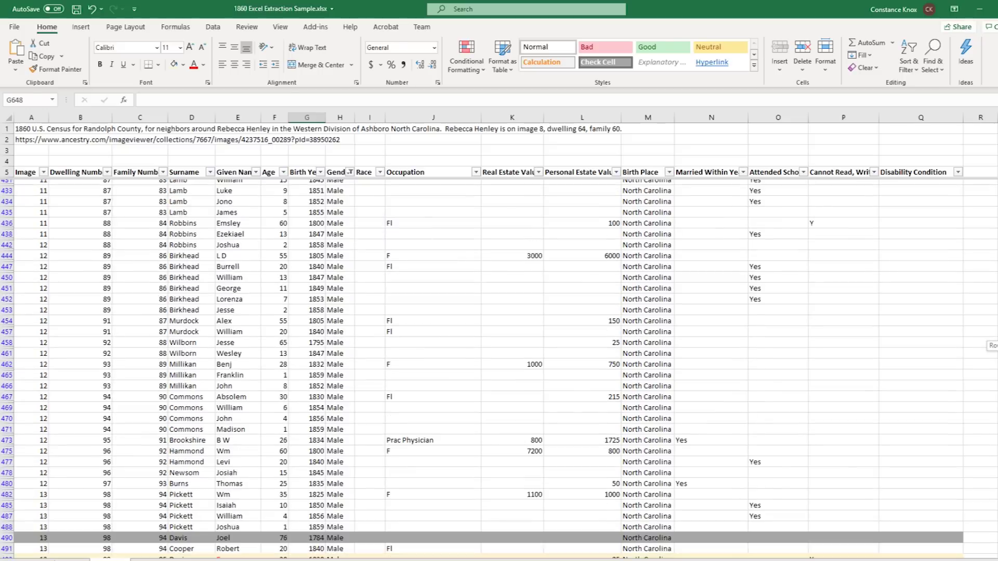
{"action": "scroll", "coordinate": [344, 232], "scroll_direction": "down", "scroll_amount": 9}
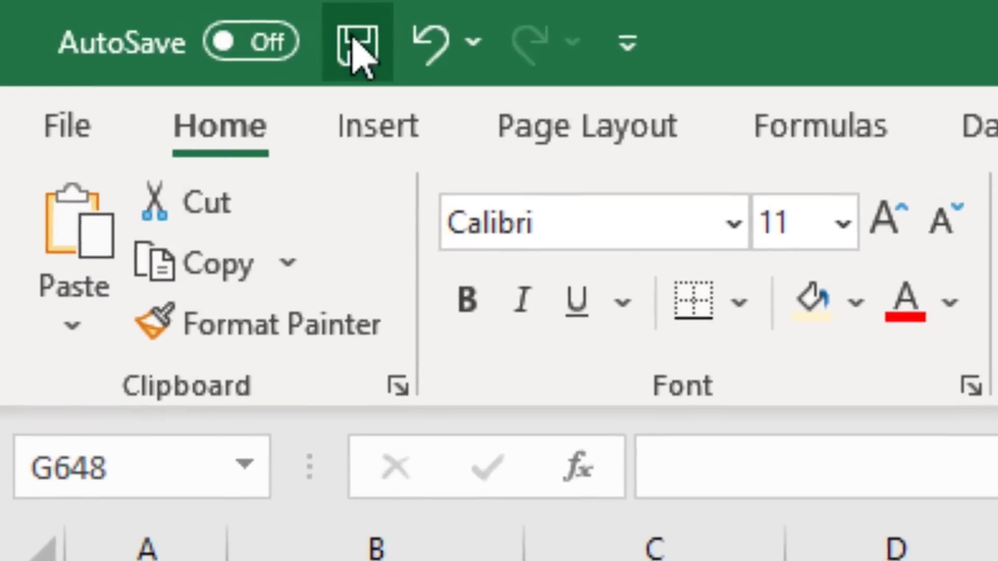
{"action": "left_click", "coordinate": [355, 42]}
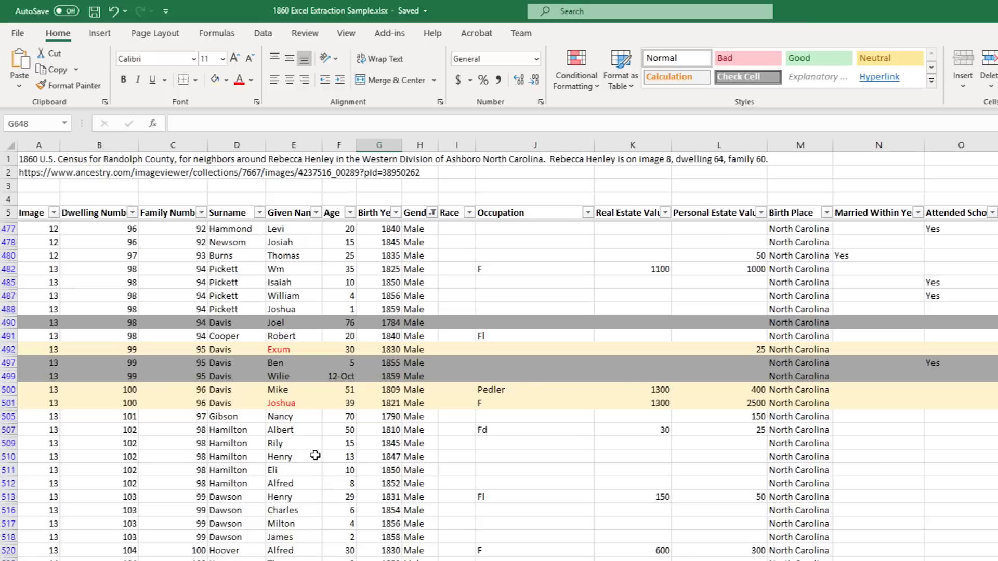
Look through the male entries for other families to study, selecting the surnames in D429:D435 and the one in D373
{"action": "scroll", "coordinate": [316, 455], "scroll_direction": "up", "scroll_amount": 7}
{"action": "scroll", "coordinate": [316, 455], "scroll_direction": "up", "scroll_amount": 2}
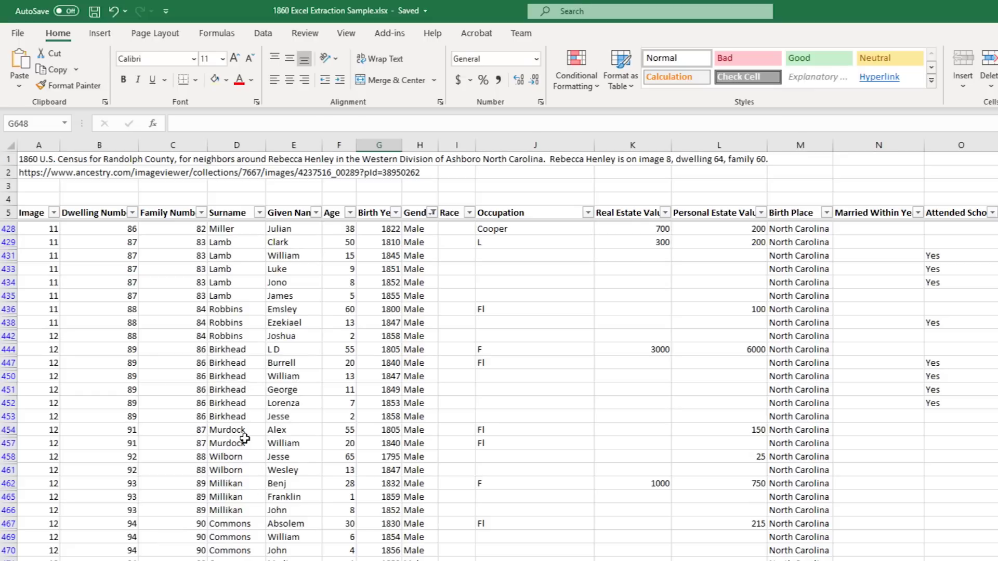
{"action": "scroll", "coordinate": [244, 439], "scroll_direction": "up", "scroll_amount": 2}
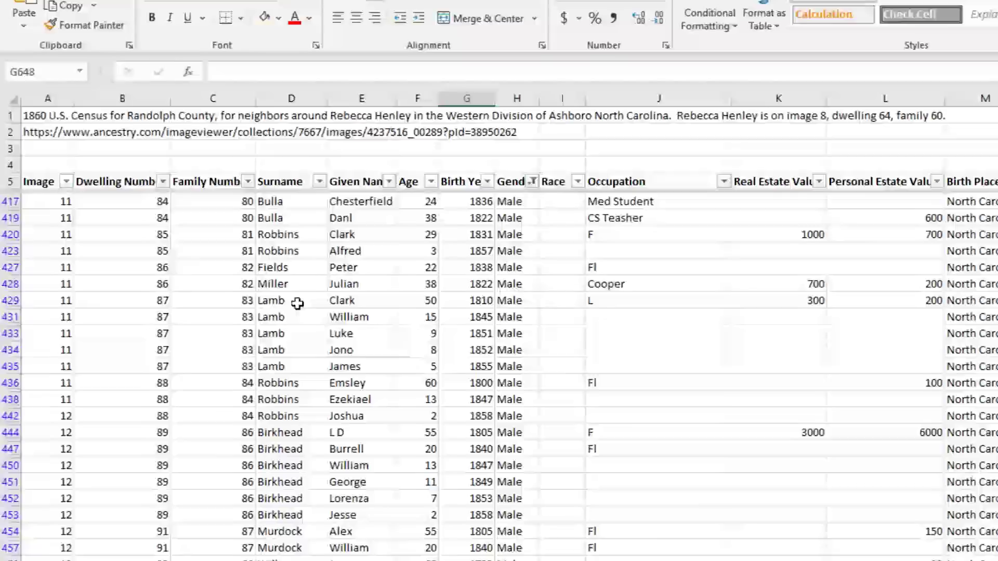
{"action": "left_click_drag", "start_coordinate": [298, 303], "coordinate": [290, 364]}
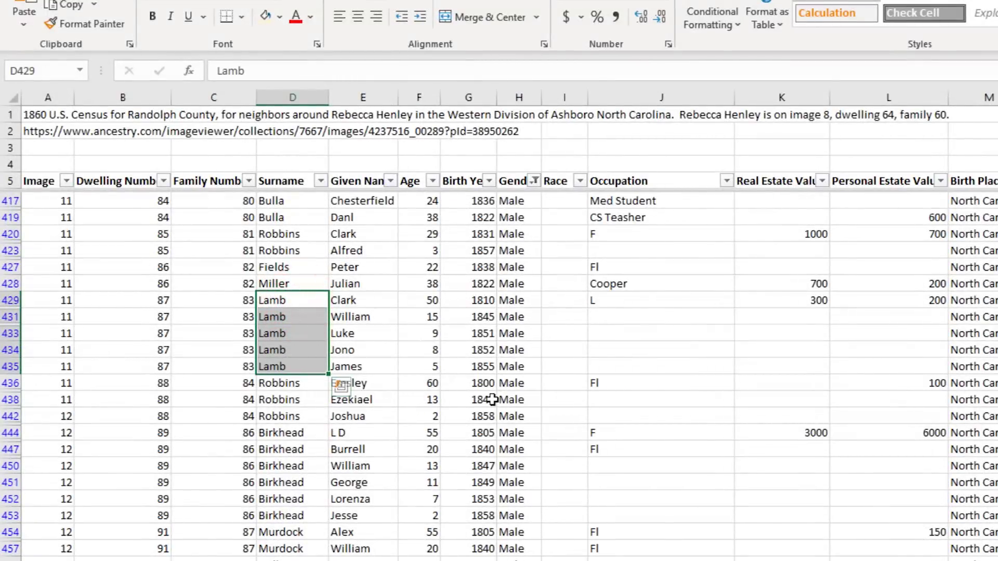
{"action": "scroll", "coordinate": [492, 399], "scroll_direction": "up", "scroll_amount": 9}
{"action": "left_click", "coordinate": [289, 285]}
{"action": "scroll", "coordinate": [286, 311], "scroll_direction": "up", "scroll_amount": 4}
{"action": "left_click", "coordinate": [283, 378]}
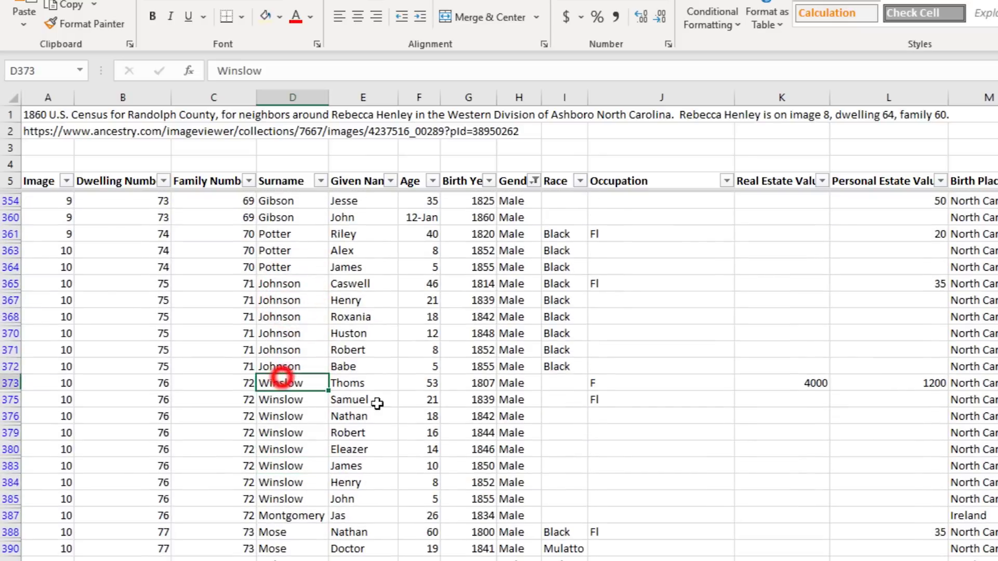
Filter the Surname column to only the surname found in cell D373
{"action": "left_click", "coordinate": [320, 181]}
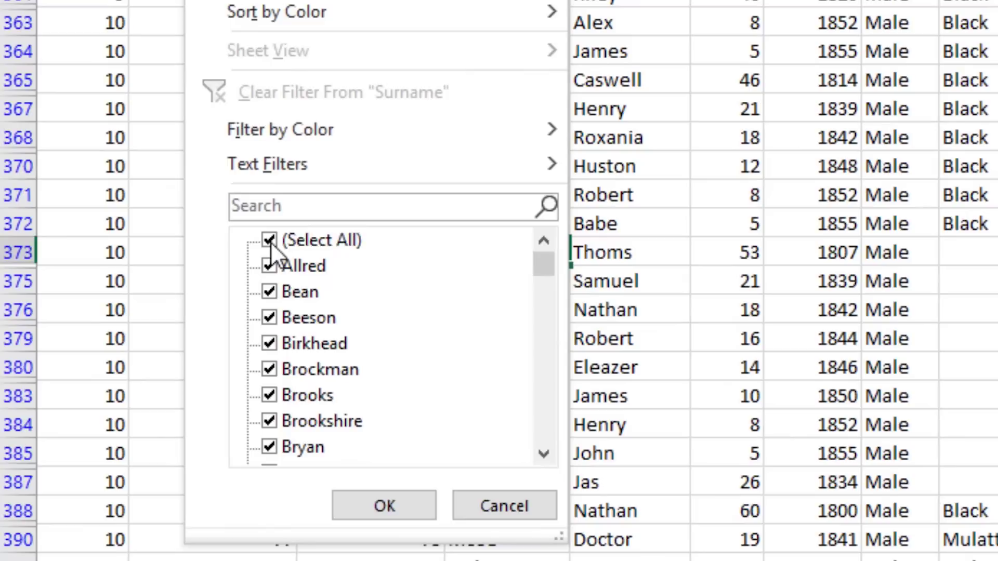
{"action": "left_click", "coordinate": [269, 240]}
{"action": "left_click_drag", "start_coordinate": [541, 263], "coordinate": [542, 447]}
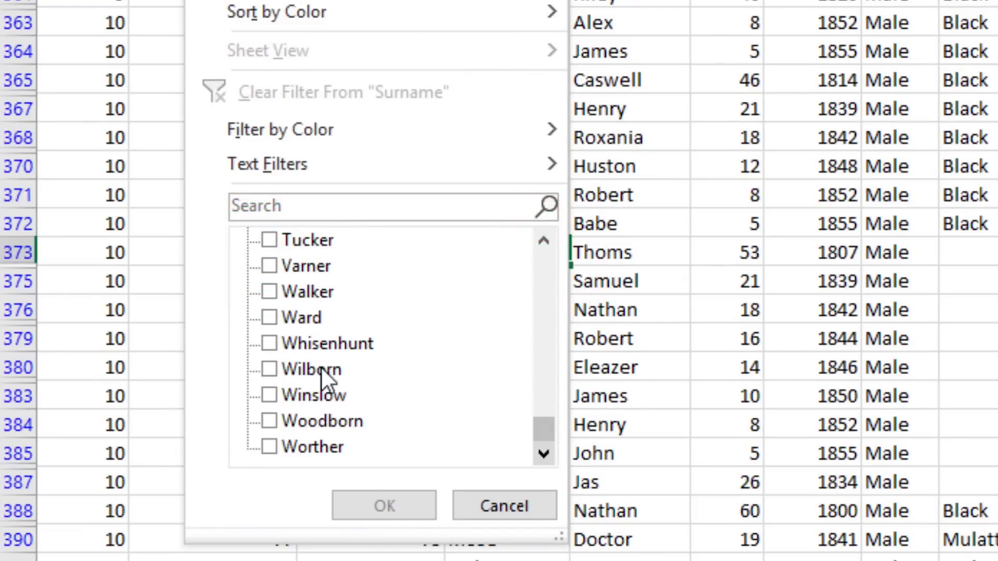
{"action": "left_click", "coordinate": [269, 394]}
{"action": "left_click", "coordinate": [376, 507]}
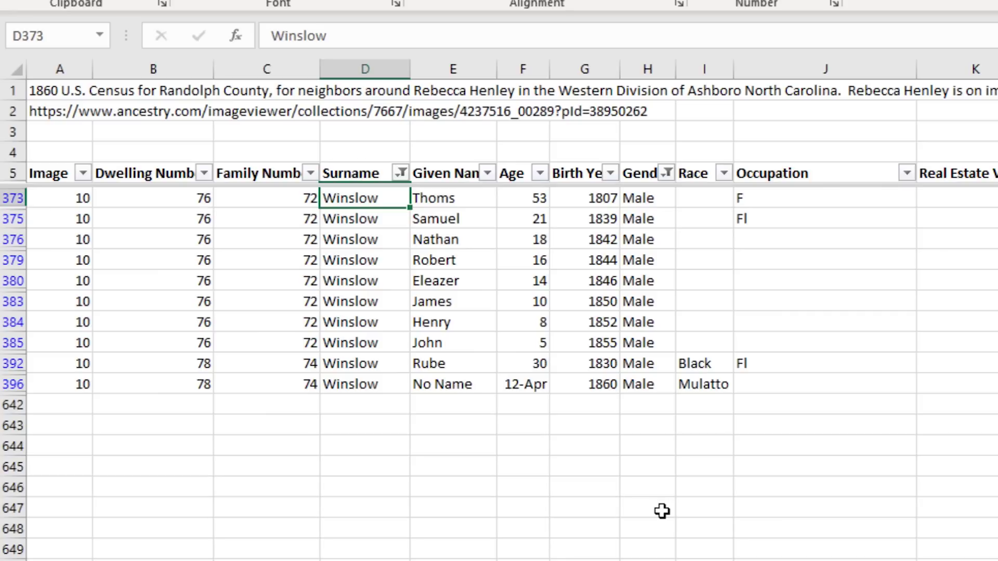
Clear the single-surname filter and return to the start of the census list
{"action": "left_click", "coordinate": [400, 173]}
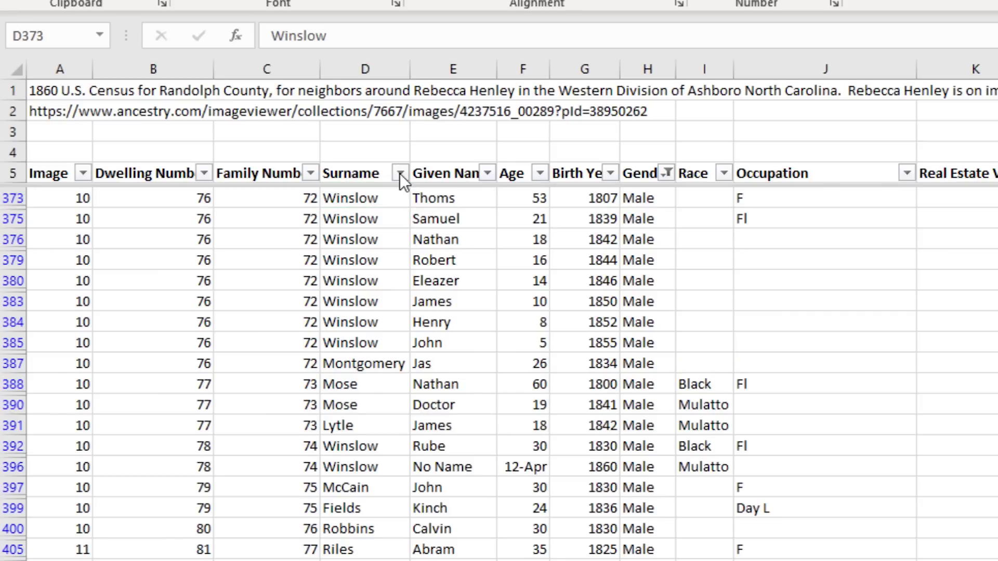
{"action": "scroll", "coordinate": [363, 347], "scroll_direction": "up", "scroll_amount": 4}
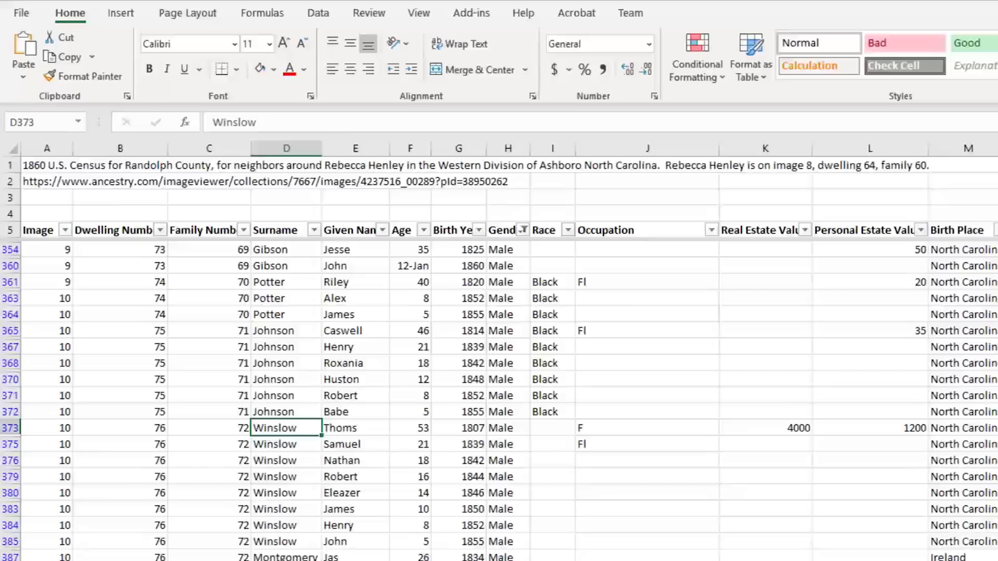
{"action": "scroll", "coordinate": [45, 91], "scroll_direction": "up", "scroll_amount": 20}
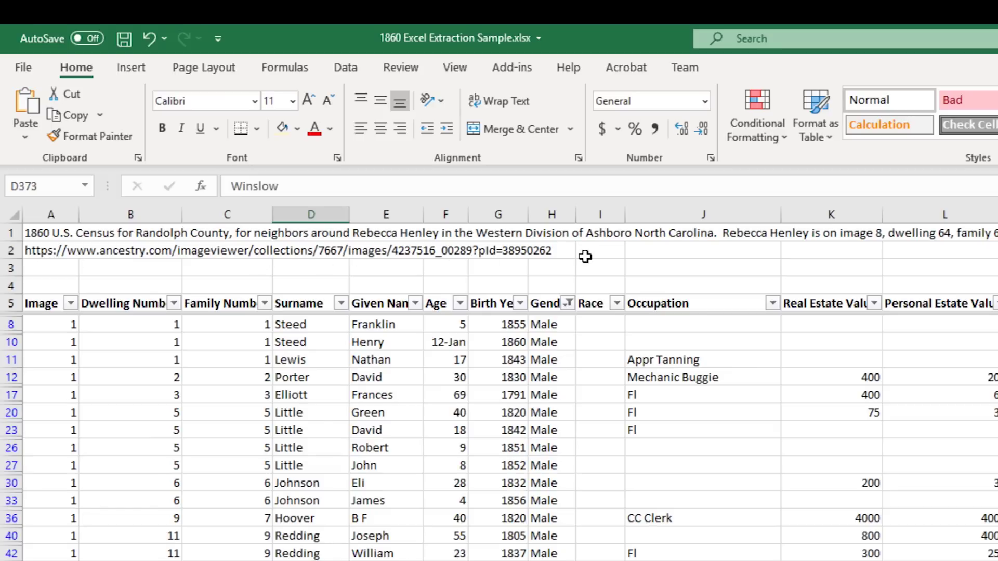
Examine the Ancestry image viewer link recorded across A2:H2 as the census source
{"action": "left_click", "coordinate": [32, 250]}
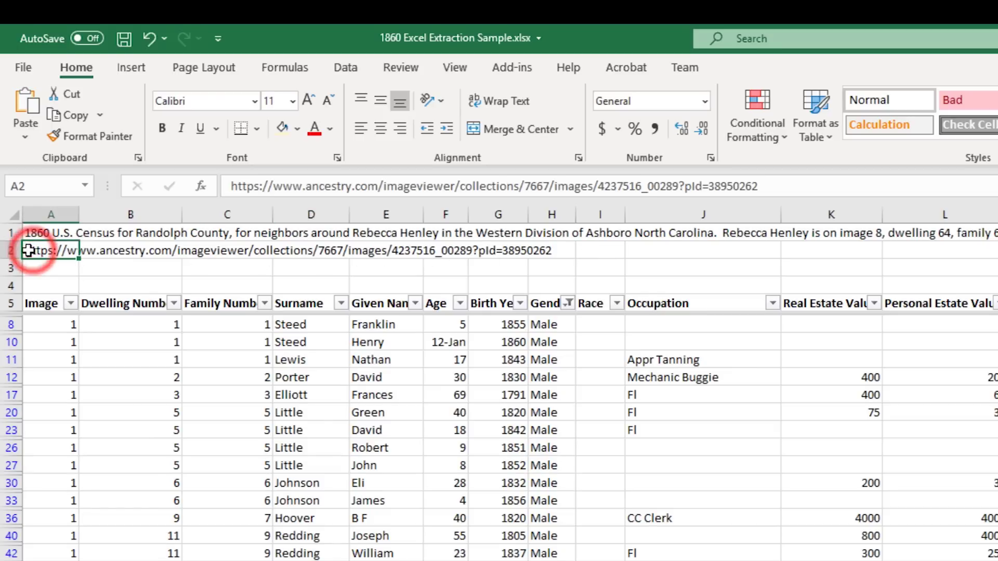
{"action": "left_click_drag", "start_coordinate": [43, 255], "coordinate": [537, 255]}
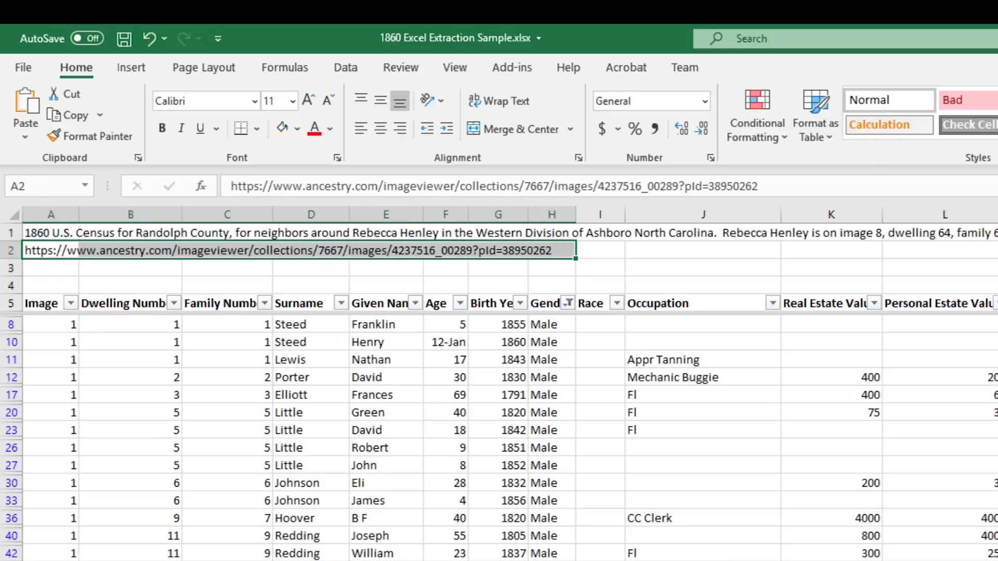
{"action": "left_click", "coordinate": [445, 560]}
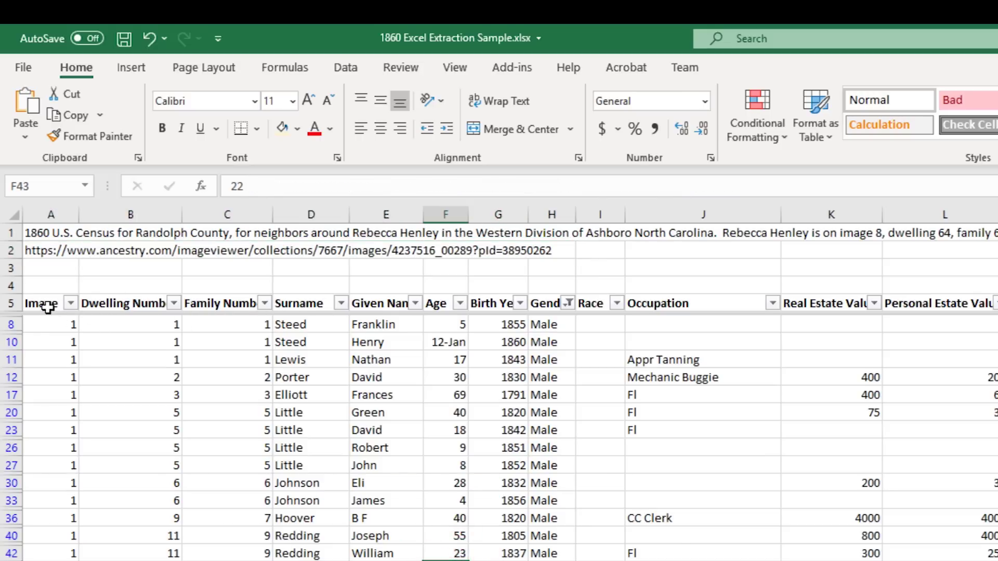
Select the headings in A5:Q5 and turn off filtering for the table
{"action": "left_click_drag", "start_coordinate": [43, 304], "coordinate": [997, 304]}
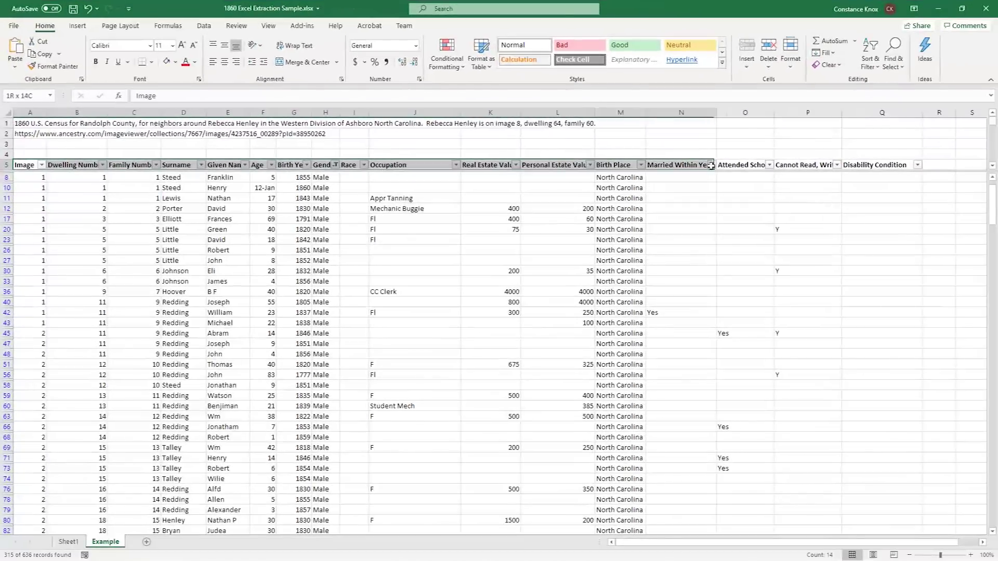
{"action": "left_click_drag", "start_coordinate": [711, 165], "coordinate": [928, 166]}
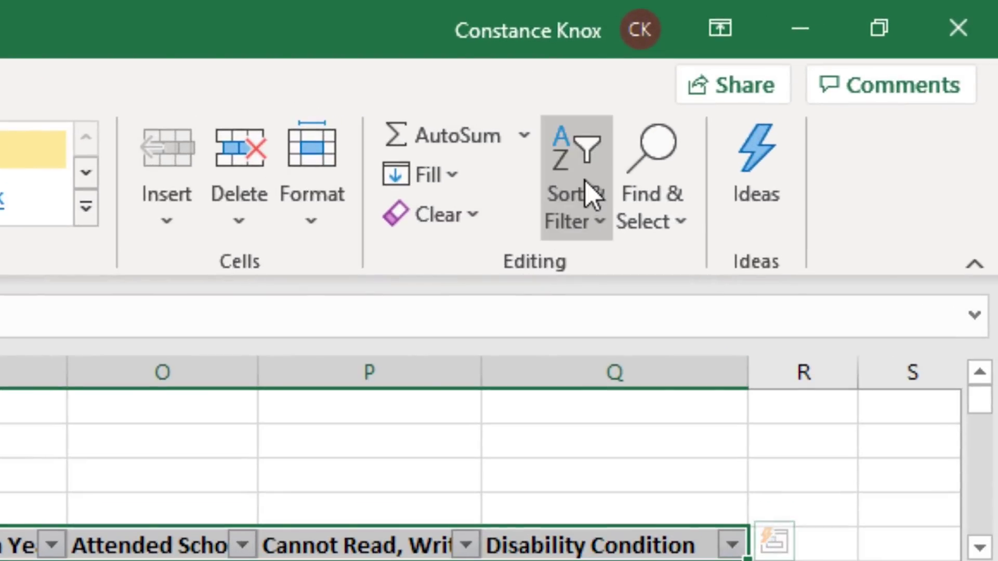
{"action": "left_click", "coordinate": [728, 125]}
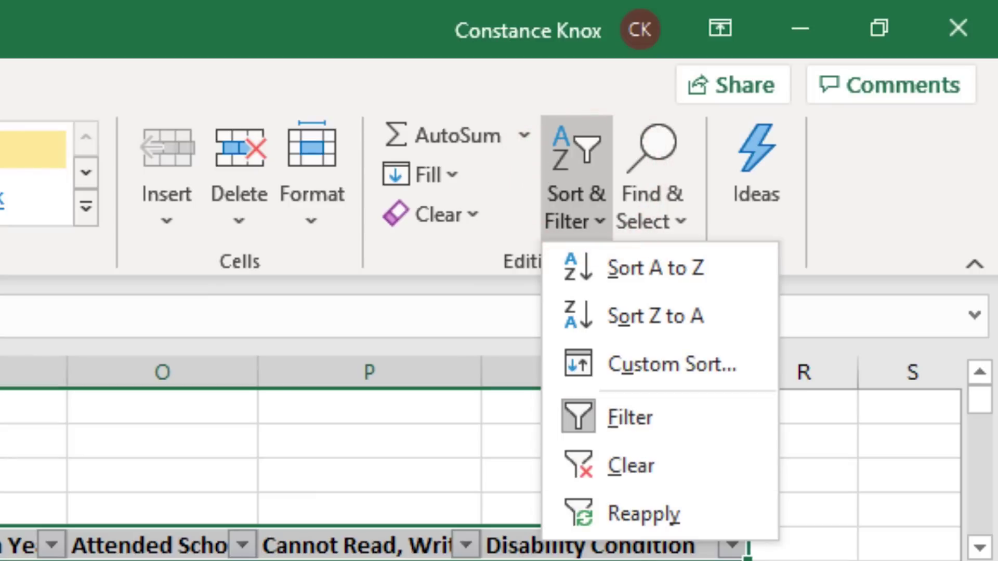
{"action": "left_click", "coordinate": [635, 425]}
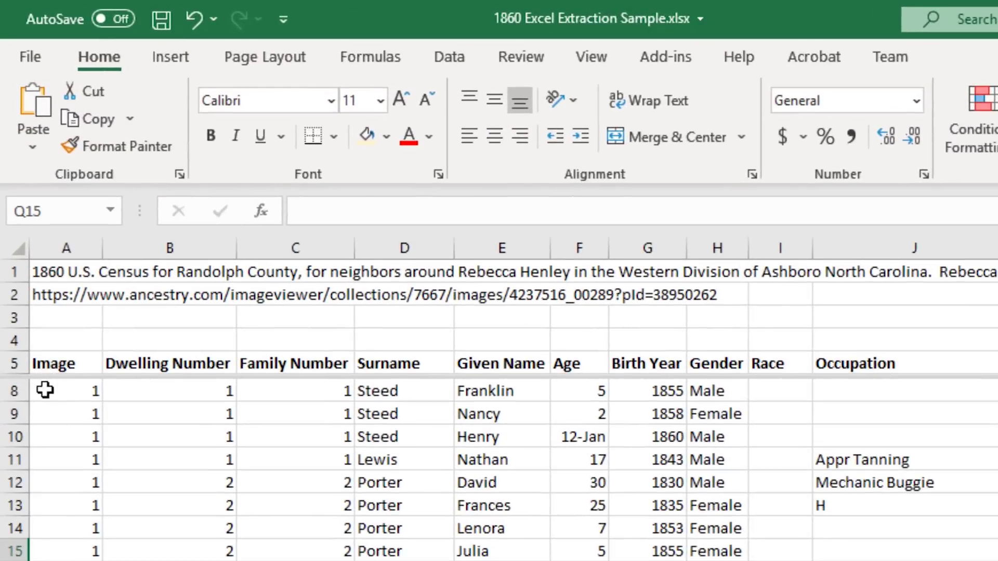
Remove the existing split of the worksheet window
{"action": "left_click", "coordinate": [56, 393]}
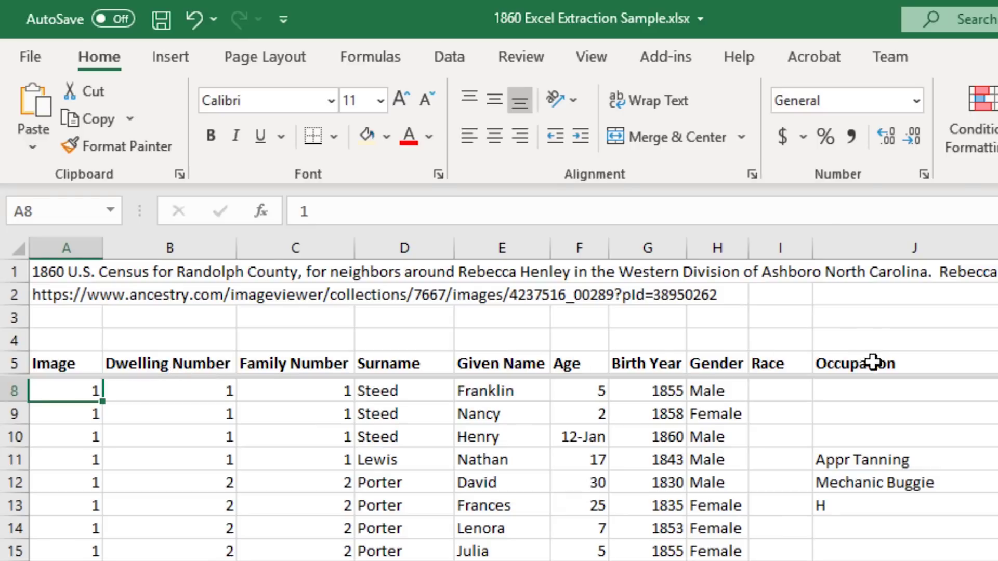
{"action": "left_click", "coordinate": [595, 57]}
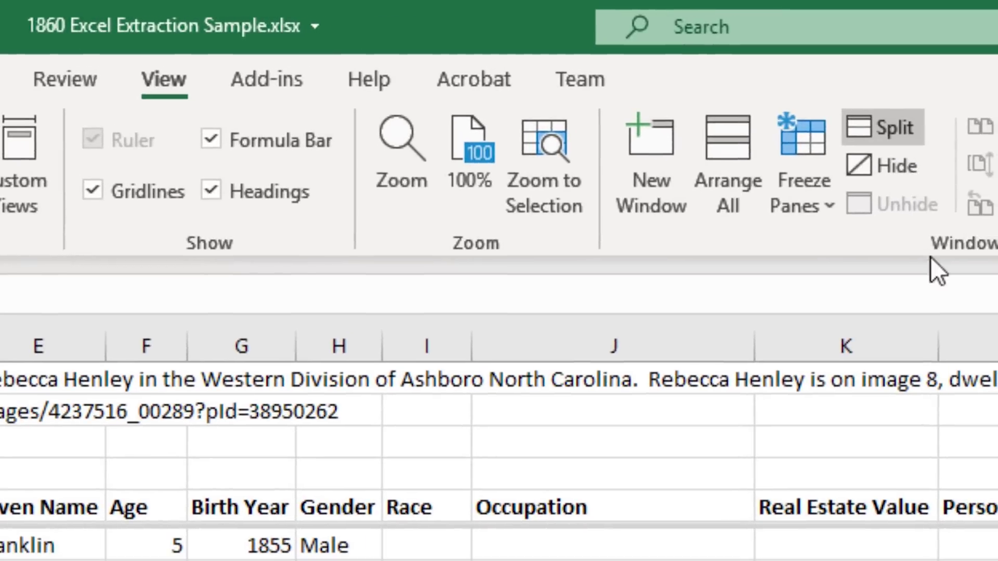
{"action": "left_click", "coordinate": [863, 123]}
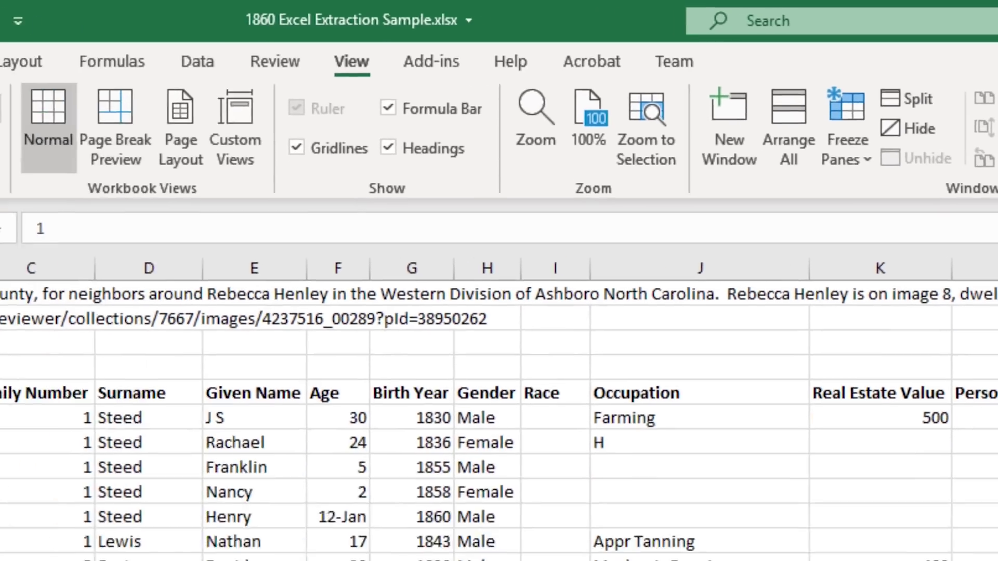
Split the worksheet above row 6 and check that the headings stay in place over the census rows
{"action": "left_click", "coordinate": [51, 324]}
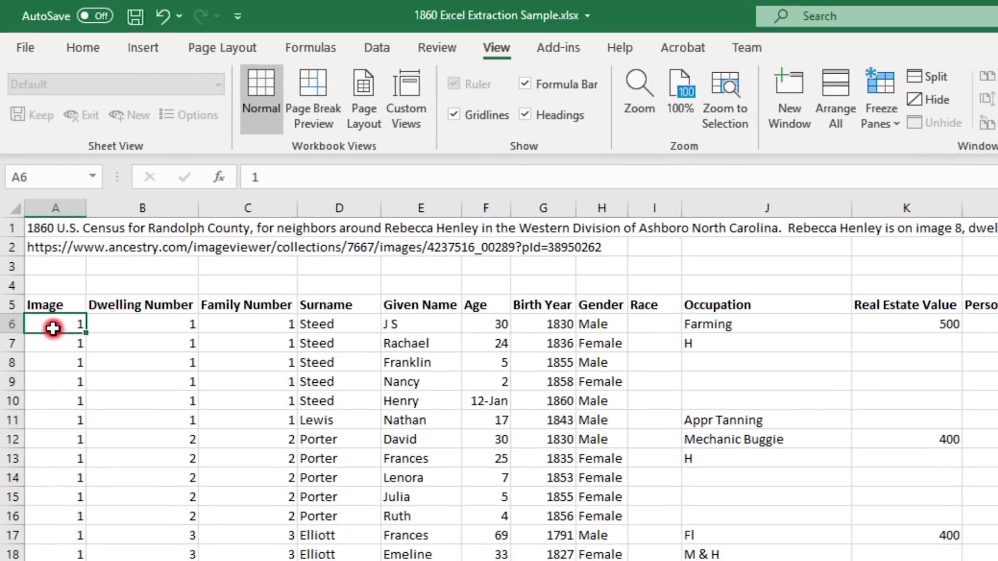
{"action": "left_click", "coordinate": [925, 76]}
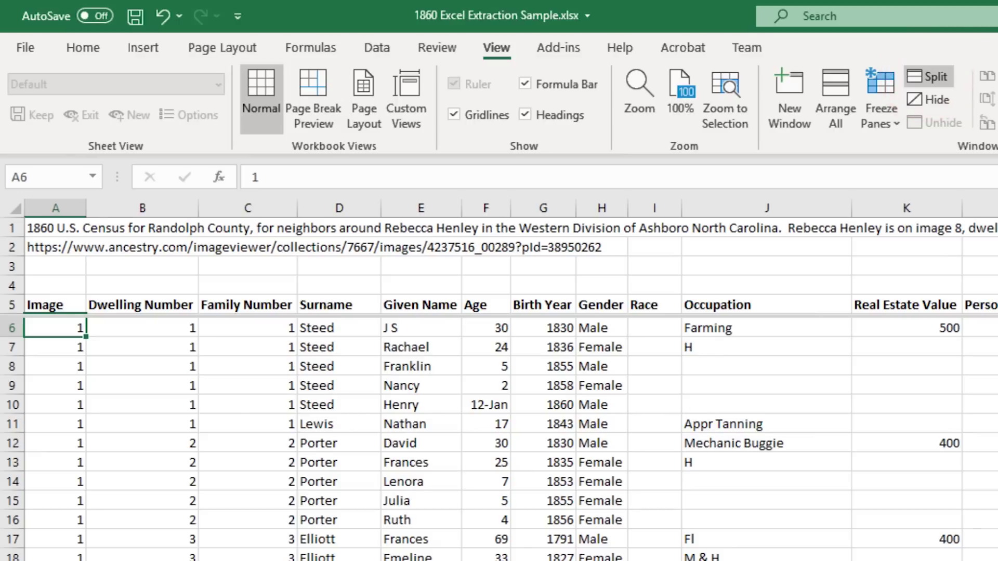
{"action": "scroll", "coordinate": [340, 465], "scroll_direction": "down", "scroll_amount": 6}
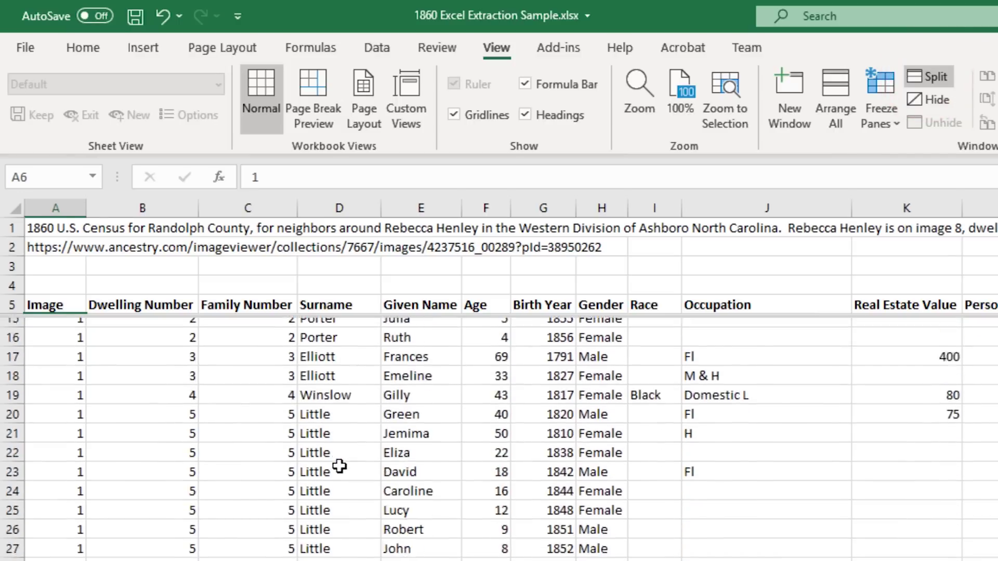
{"action": "scroll", "coordinate": [339, 465], "scroll_direction": "up", "scroll_amount": 6}
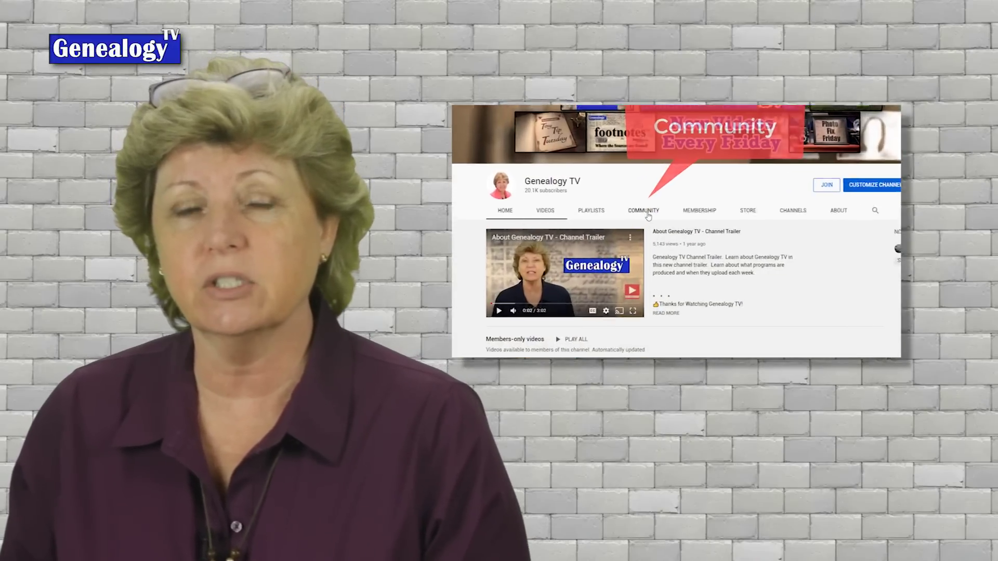
{"action": "left_click", "coordinate": [619, 228]}
{"action": "scroll", "coordinate": [740, 296], "scroll_direction": "down", "scroll_amount": 1}
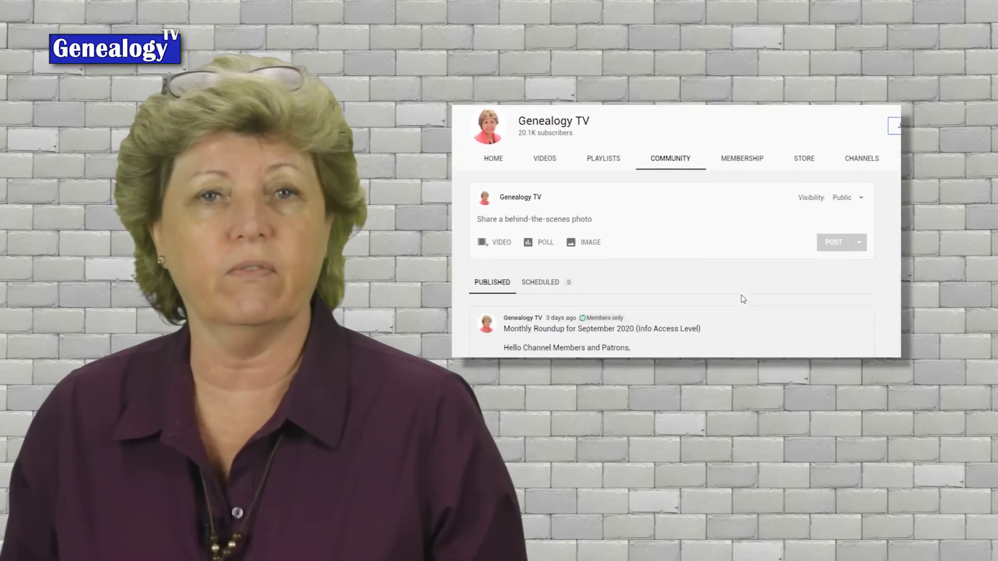